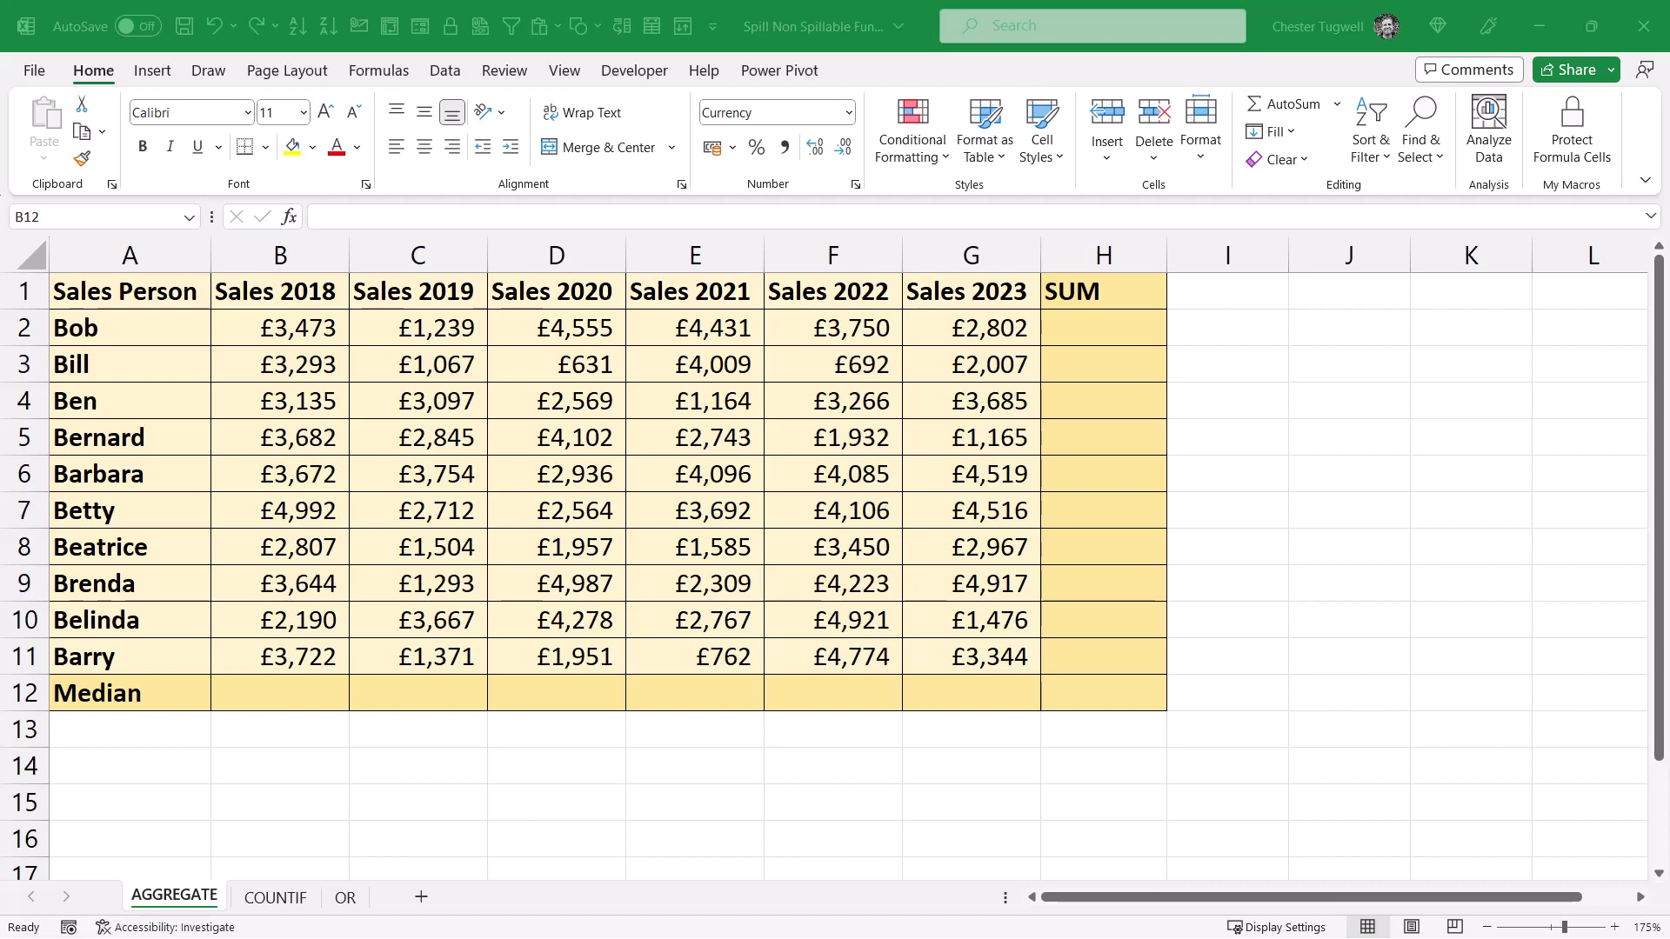
# - Enter =BYROW(B2:G11,LAMBDA(a,SUM(a))) in H2 so per-person totals spill down H2:H11
pyautogui.click(1071, 332)
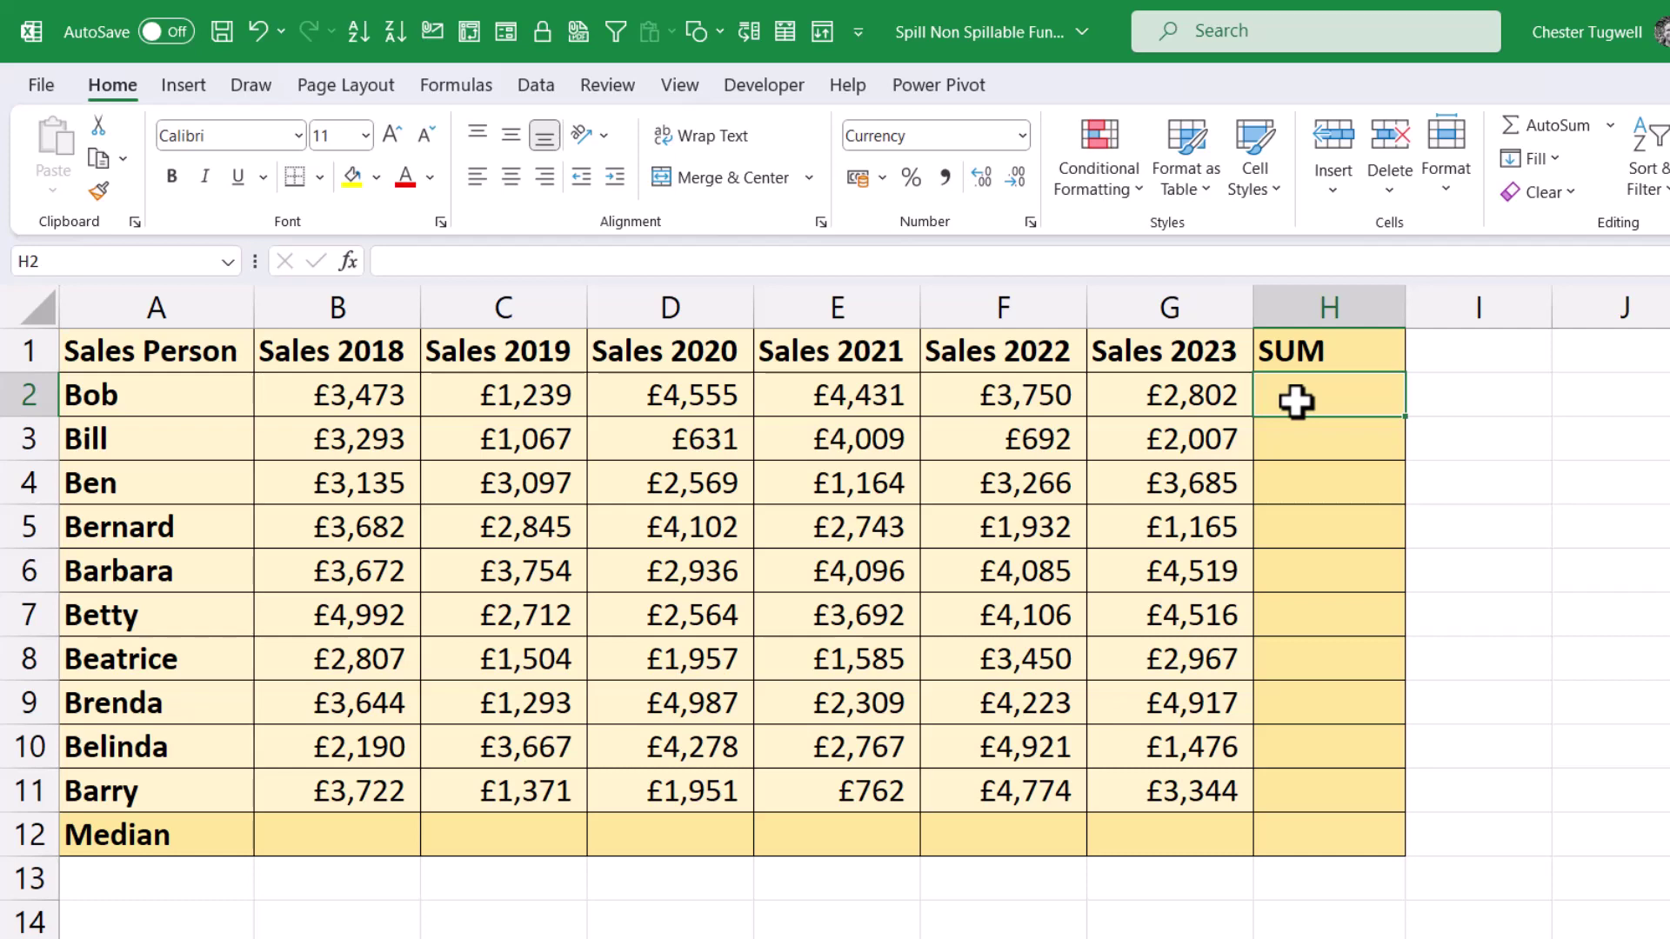
pyautogui.write('=B')
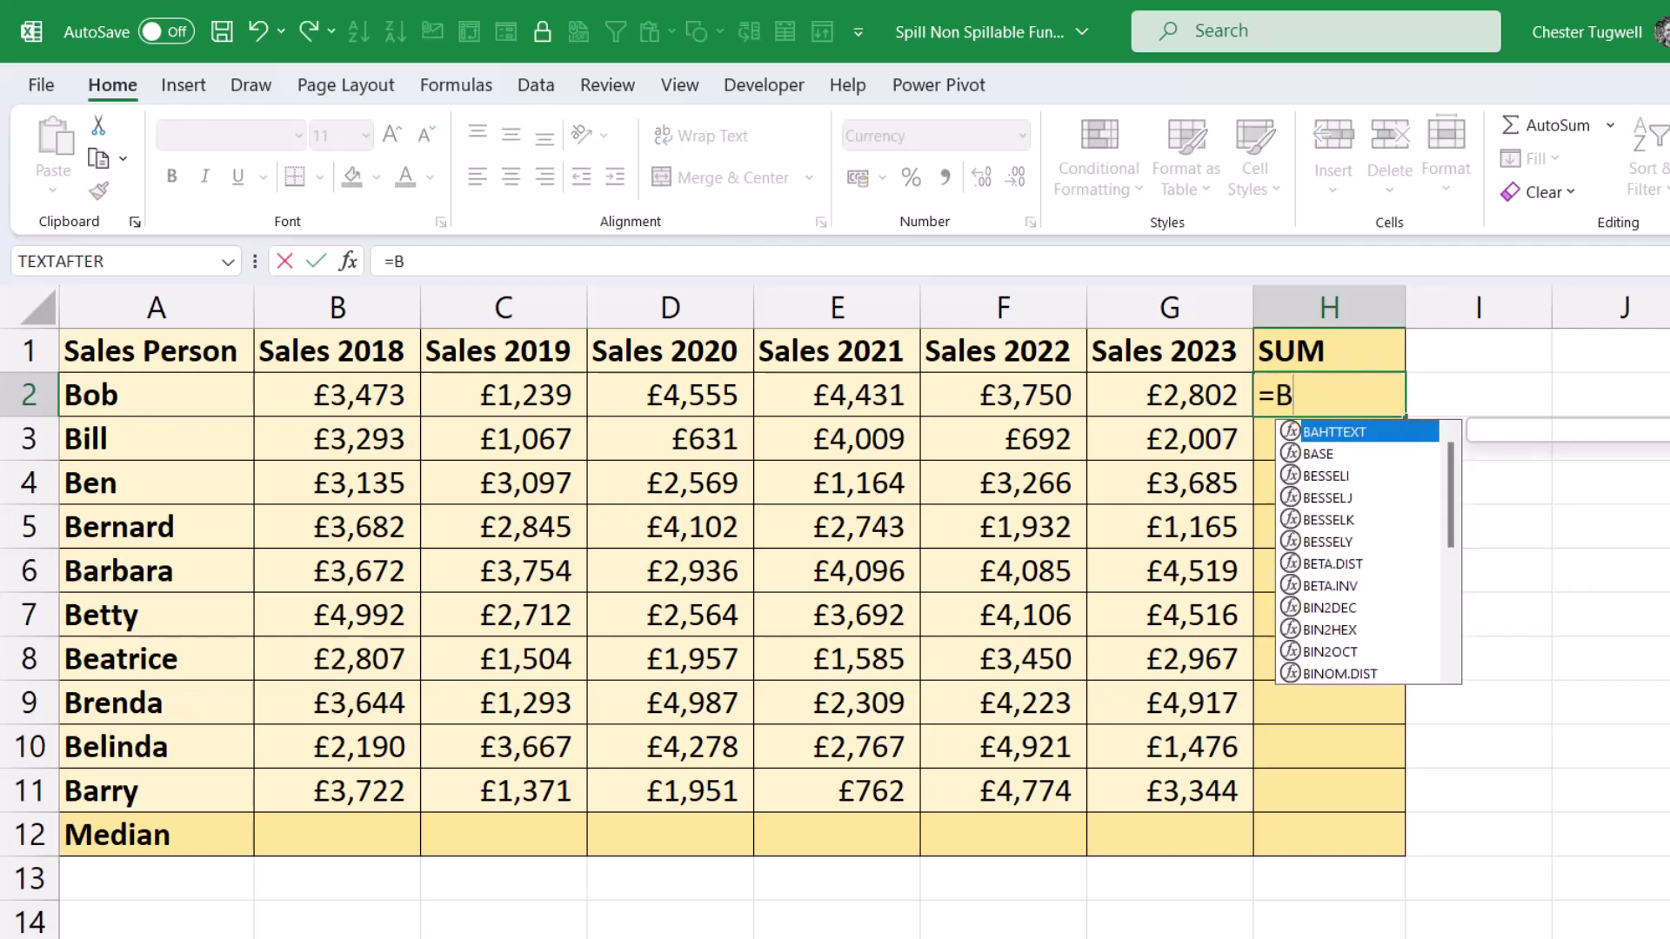
pyautogui.write('YROW(')
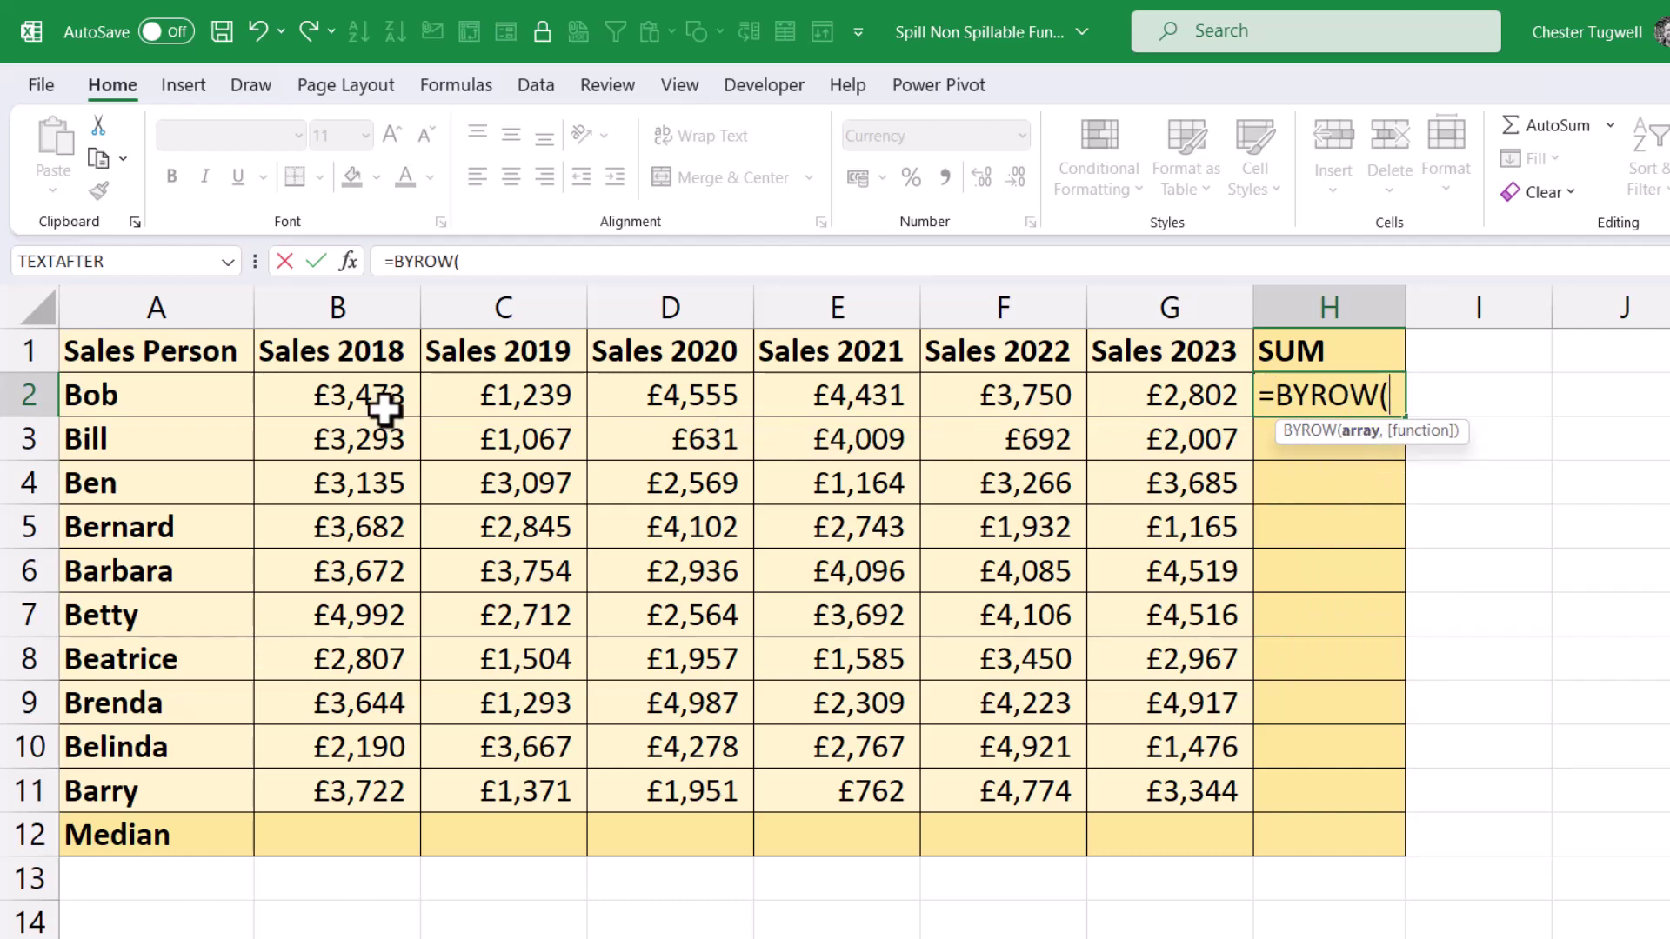
pyautogui.moveTo(380, 404); pyautogui.dragTo(1192, 789)
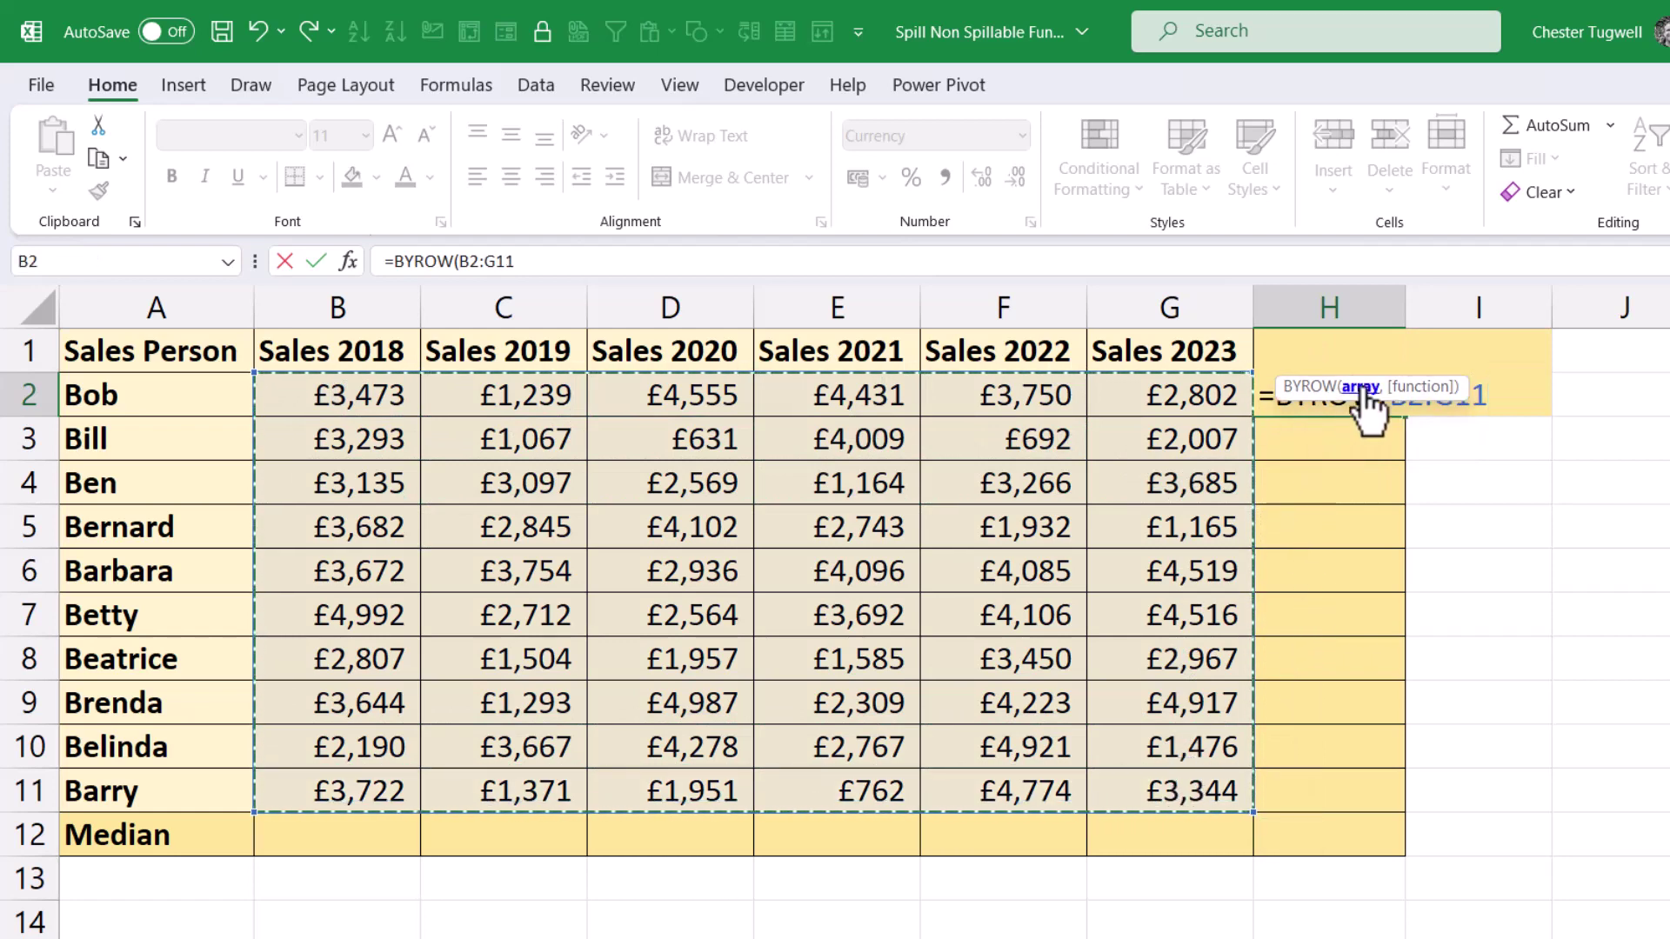
pyautogui.moveTo(1391, 395); pyautogui.dragTo(1401, 514)
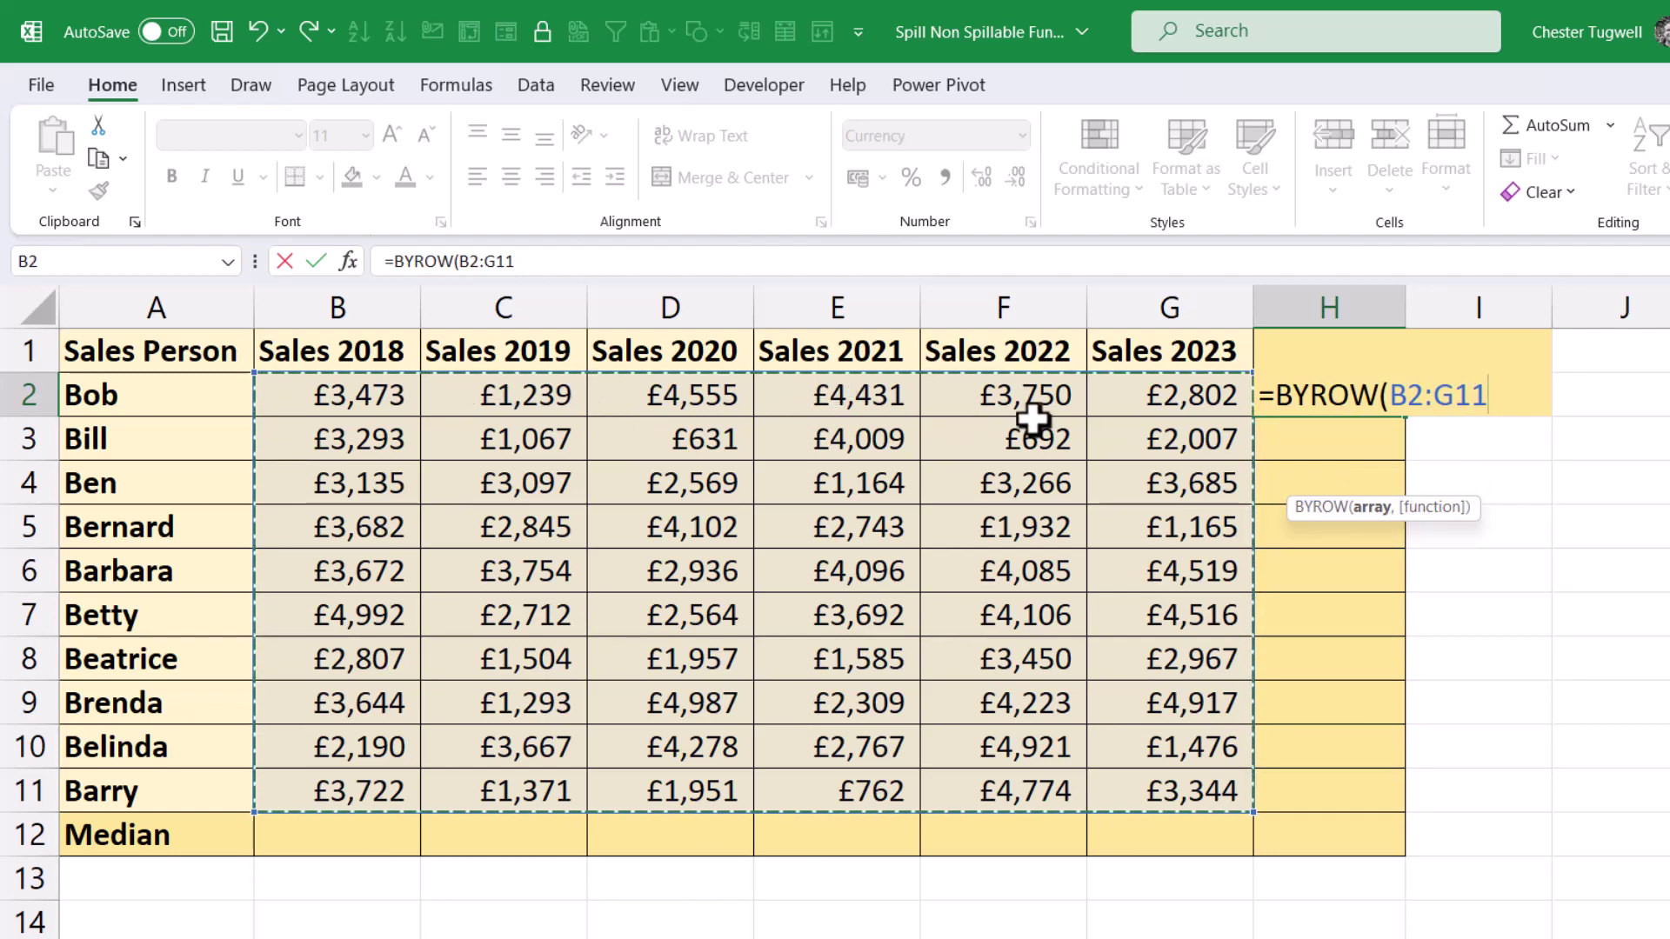
pyautogui.write(',')
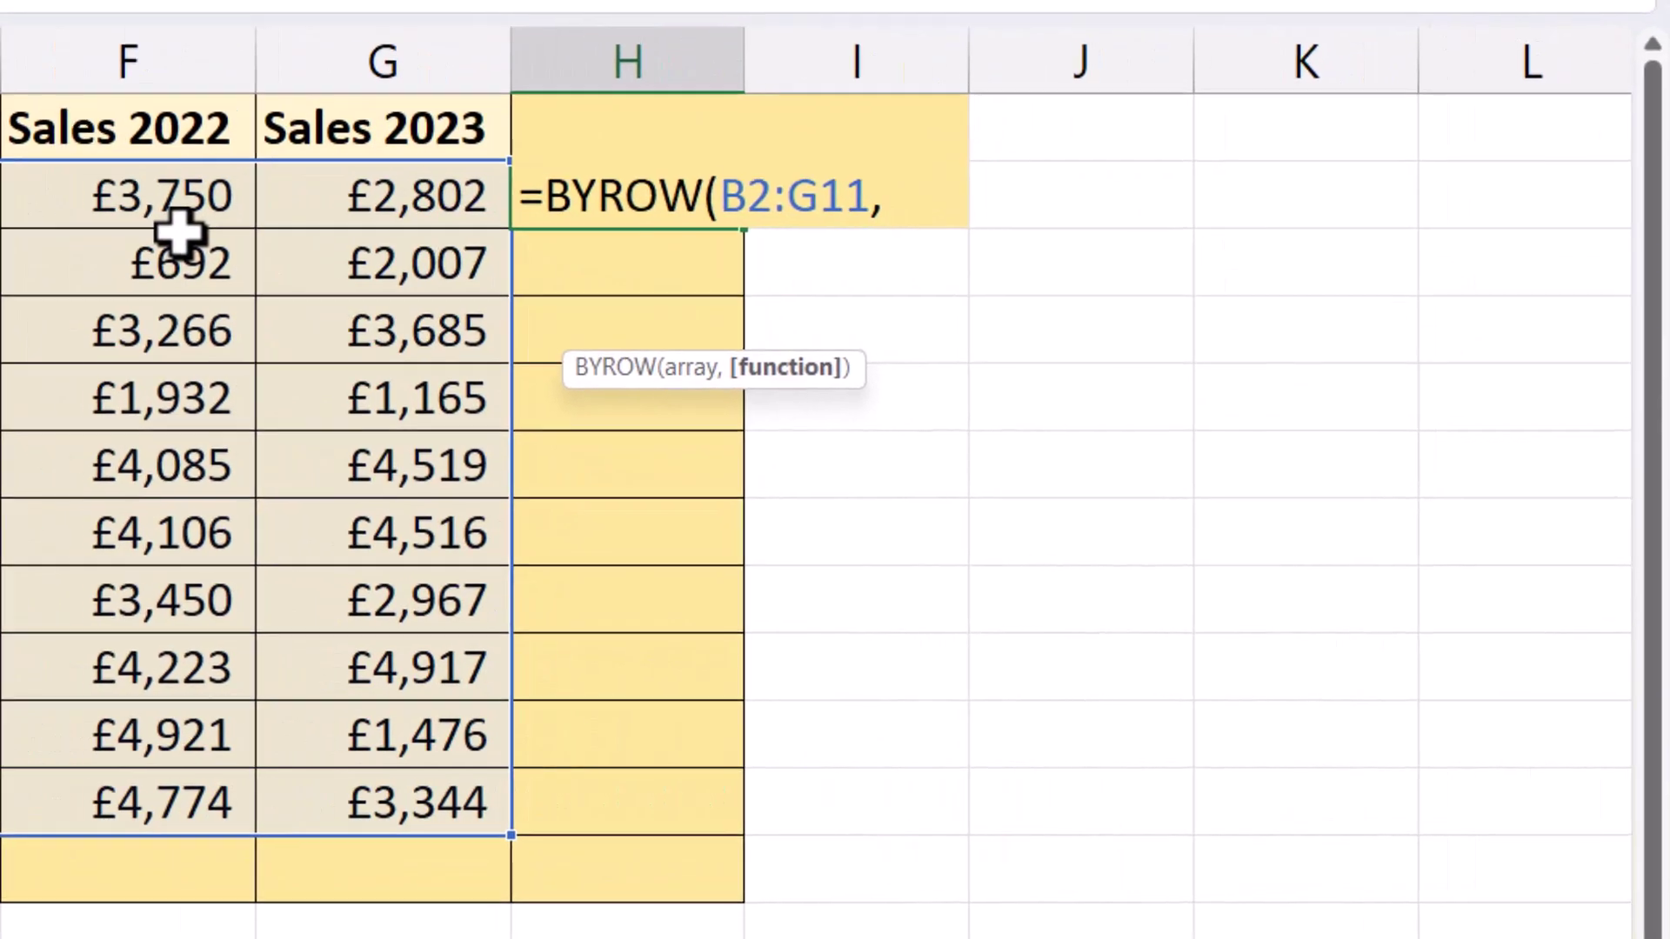
pyautogui.write('L')
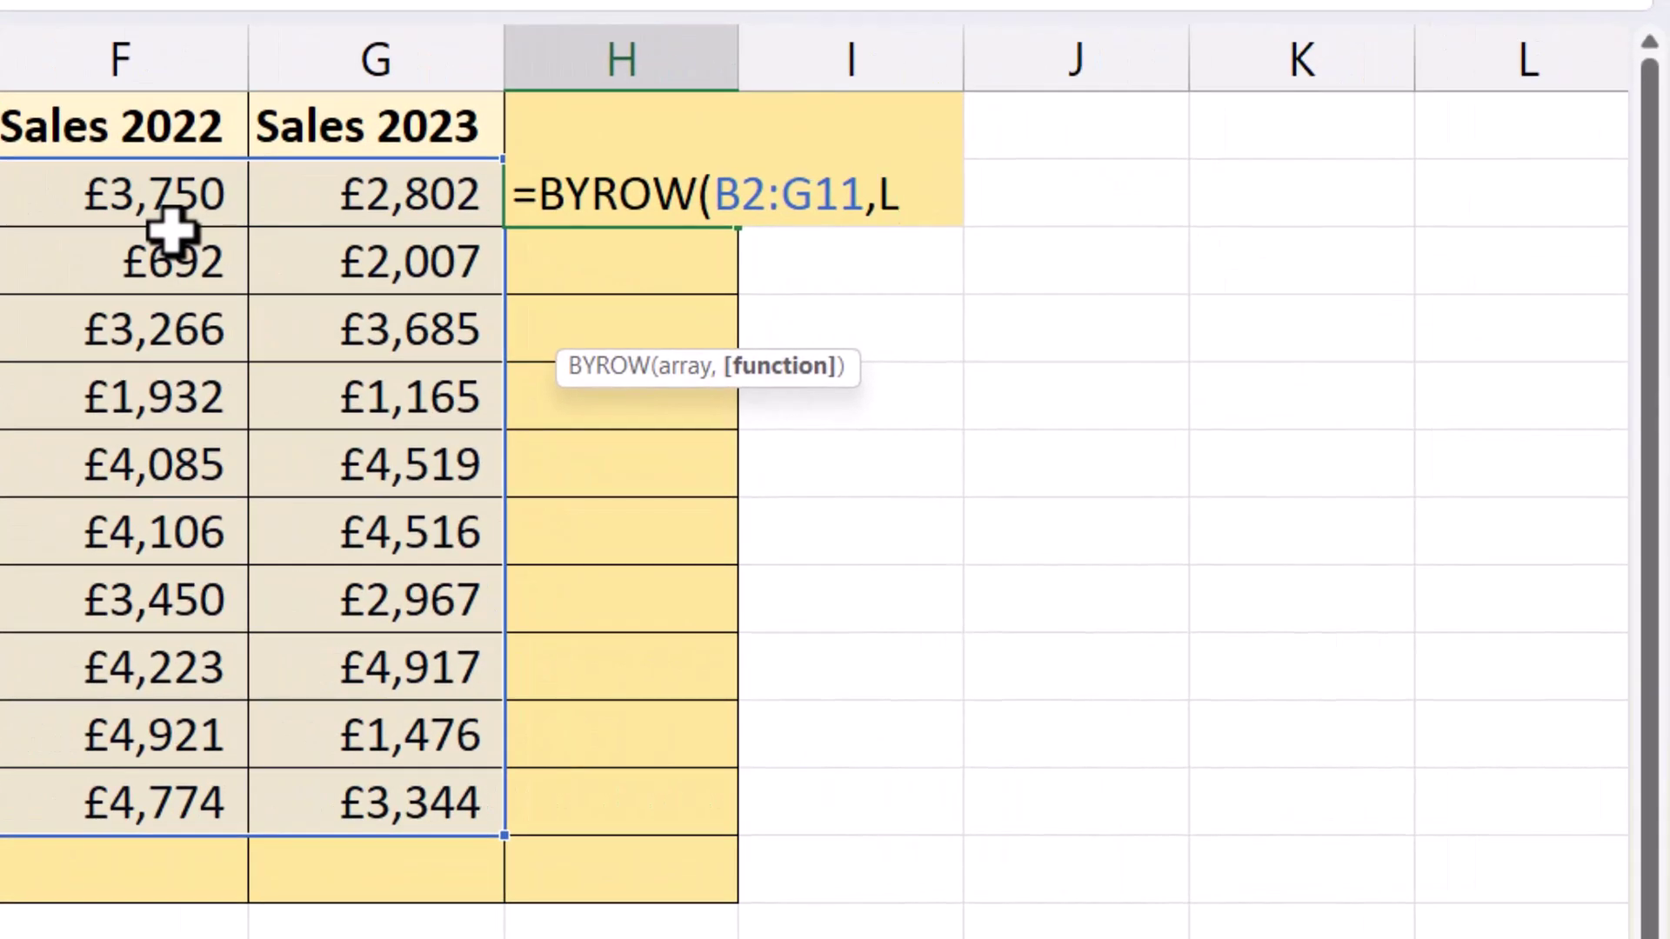
pyautogui.write('AMBDA')
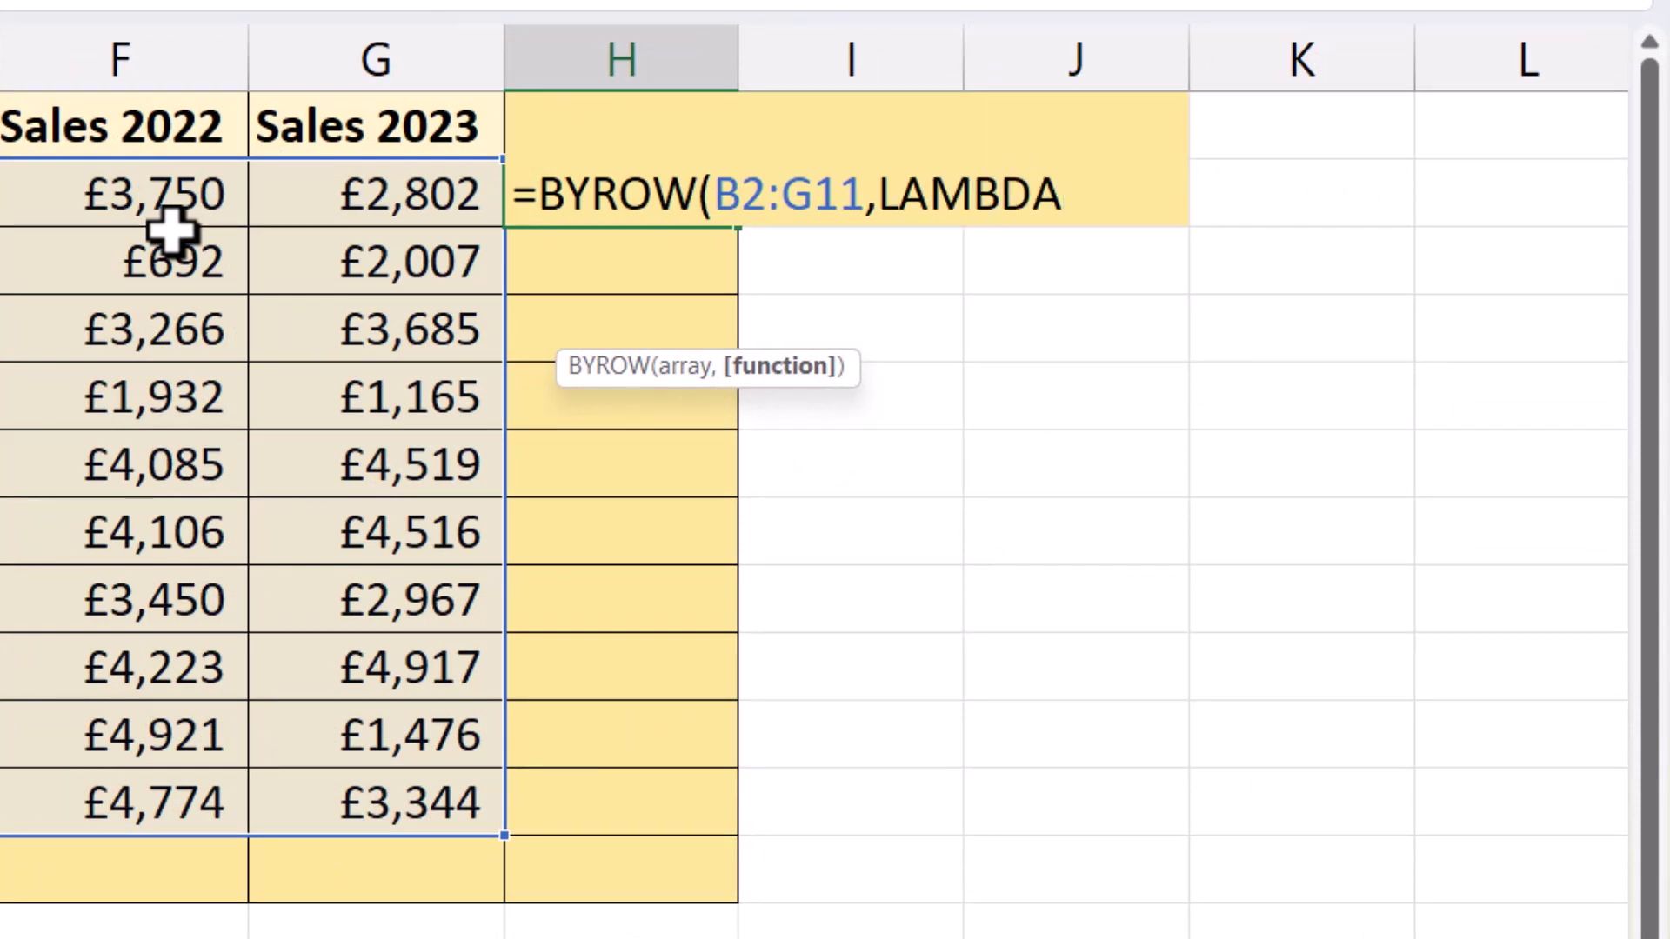
pyautogui.write('(')
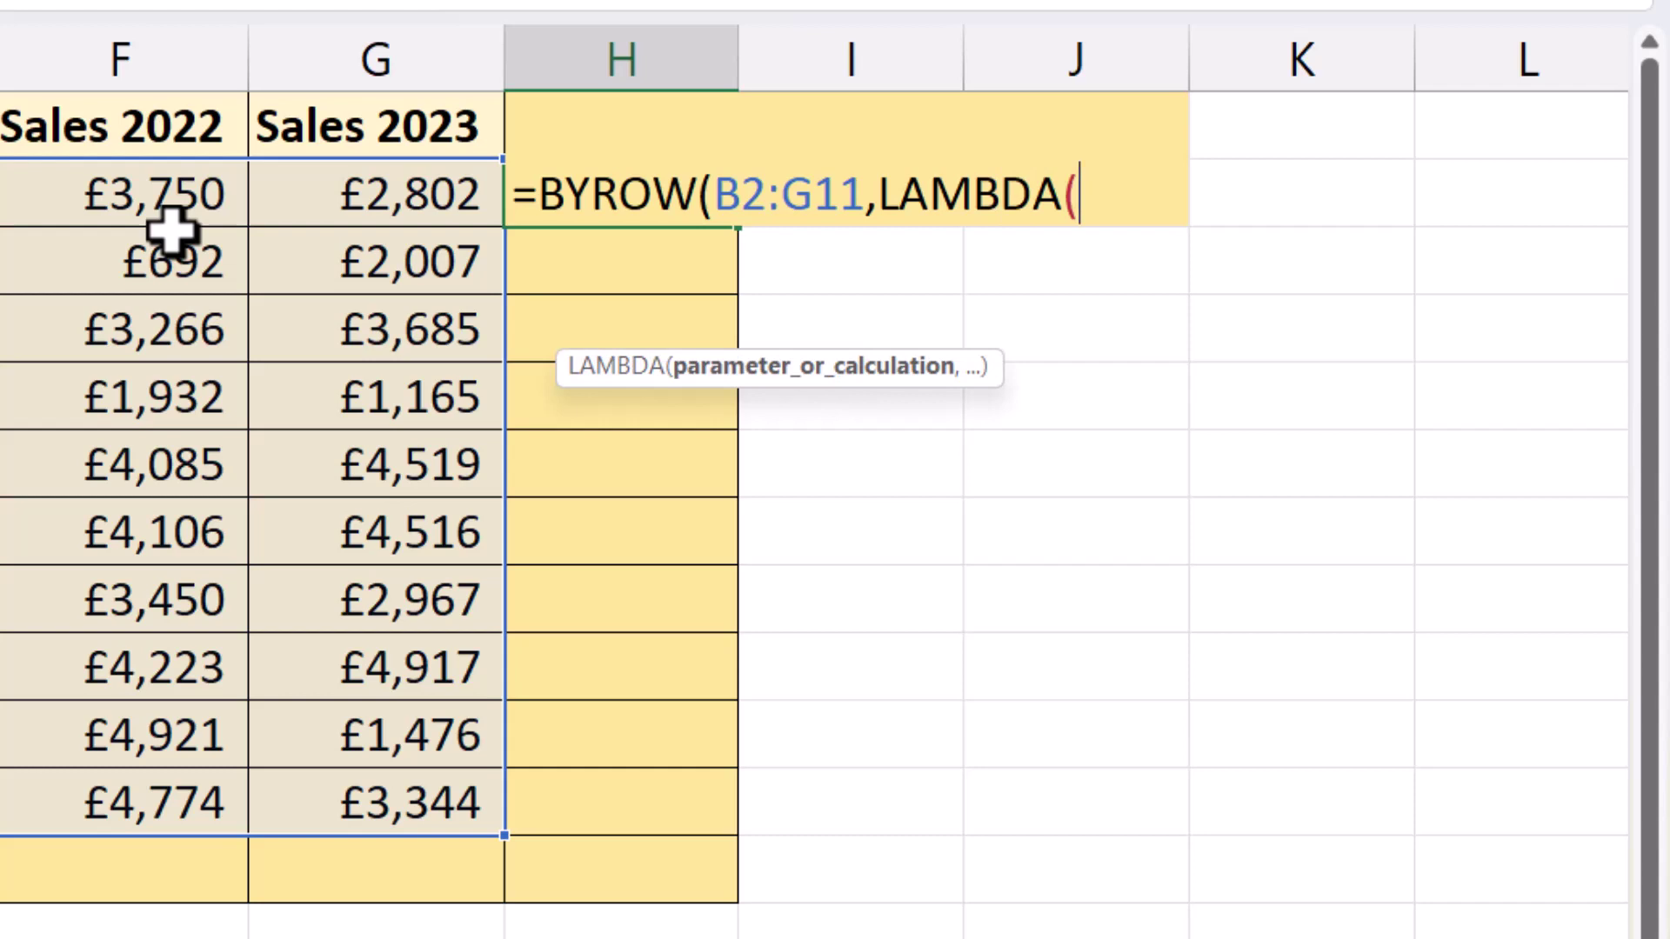
pyautogui.write('a,')
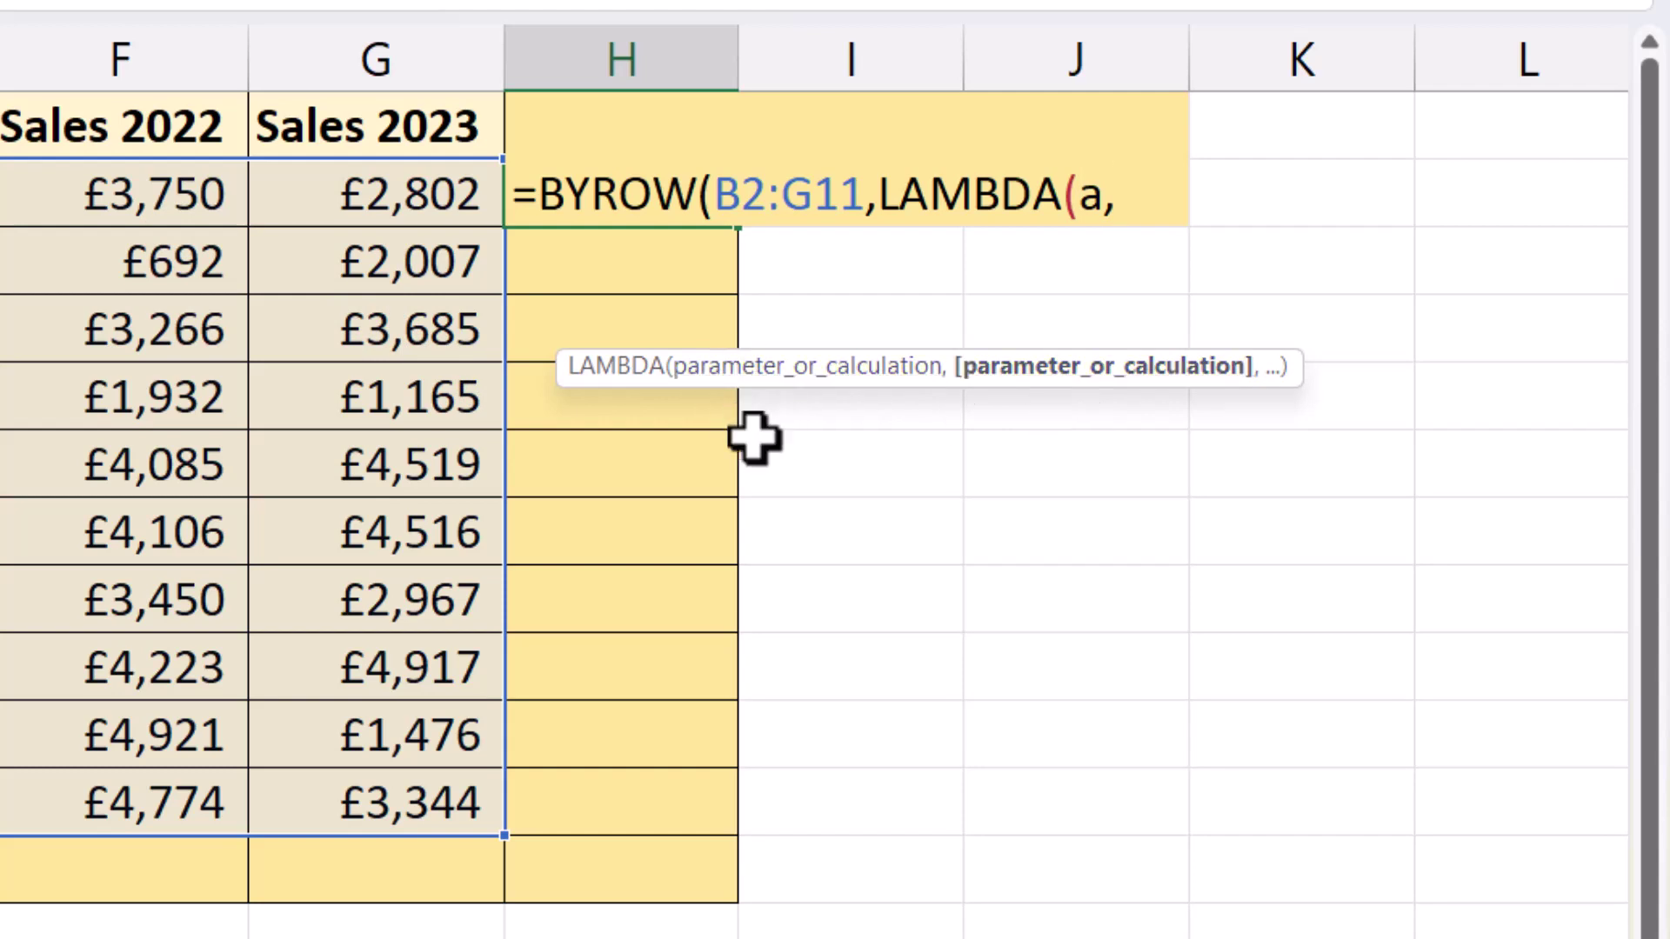
pyautogui.write('SUM(')
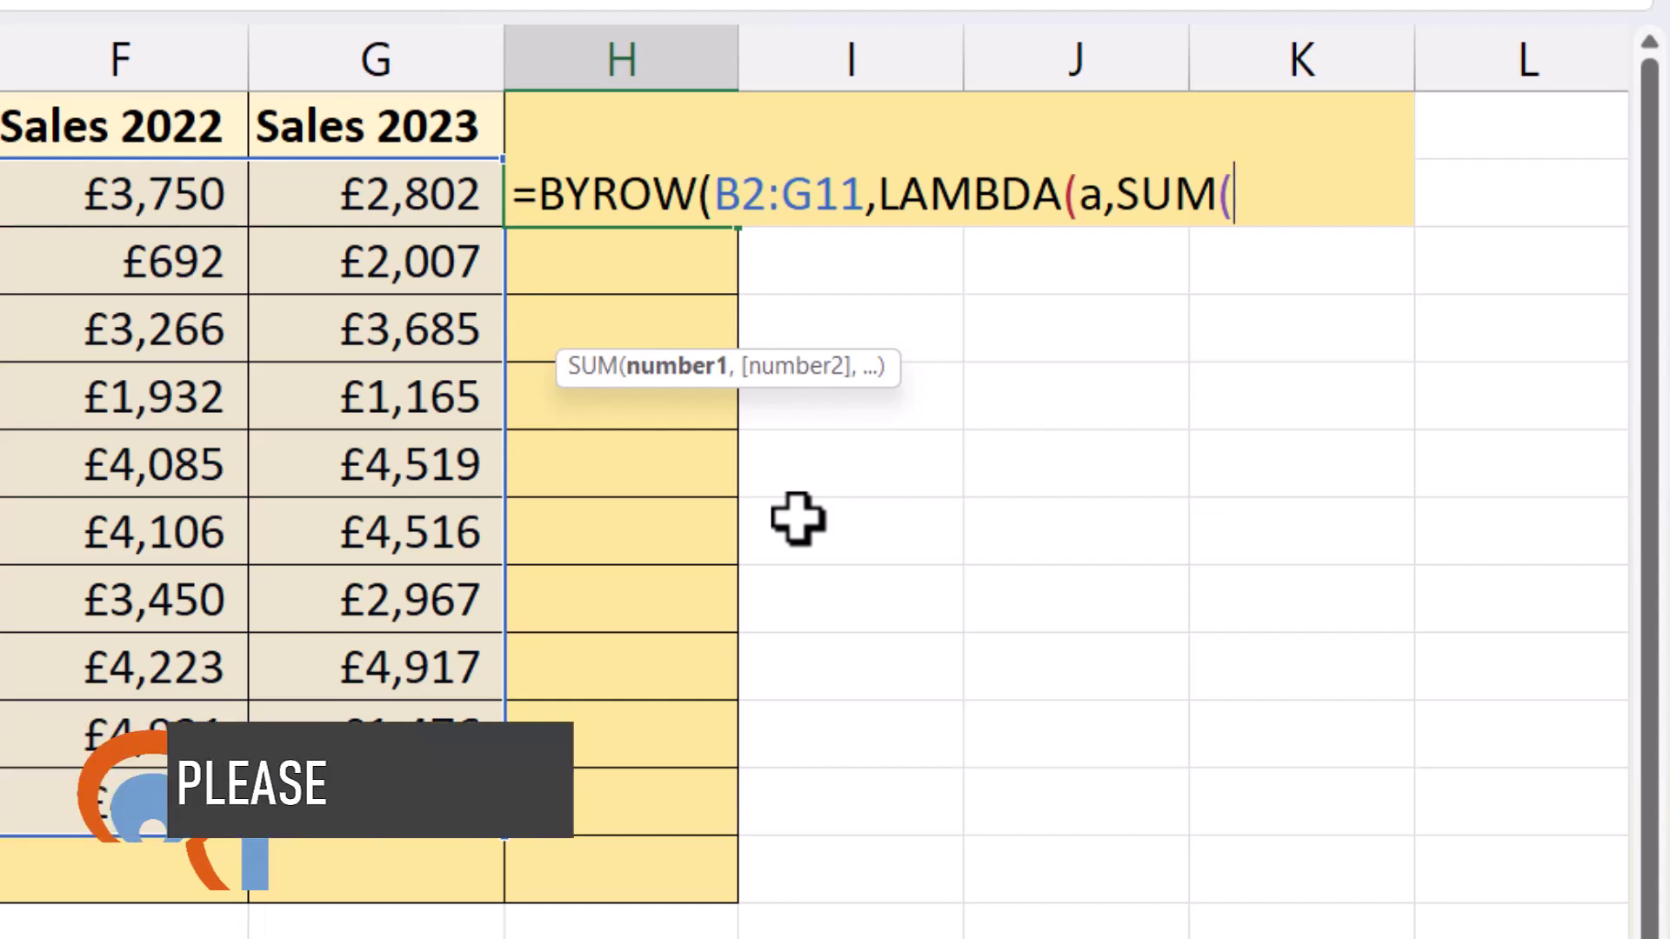
pyautogui.write('a')
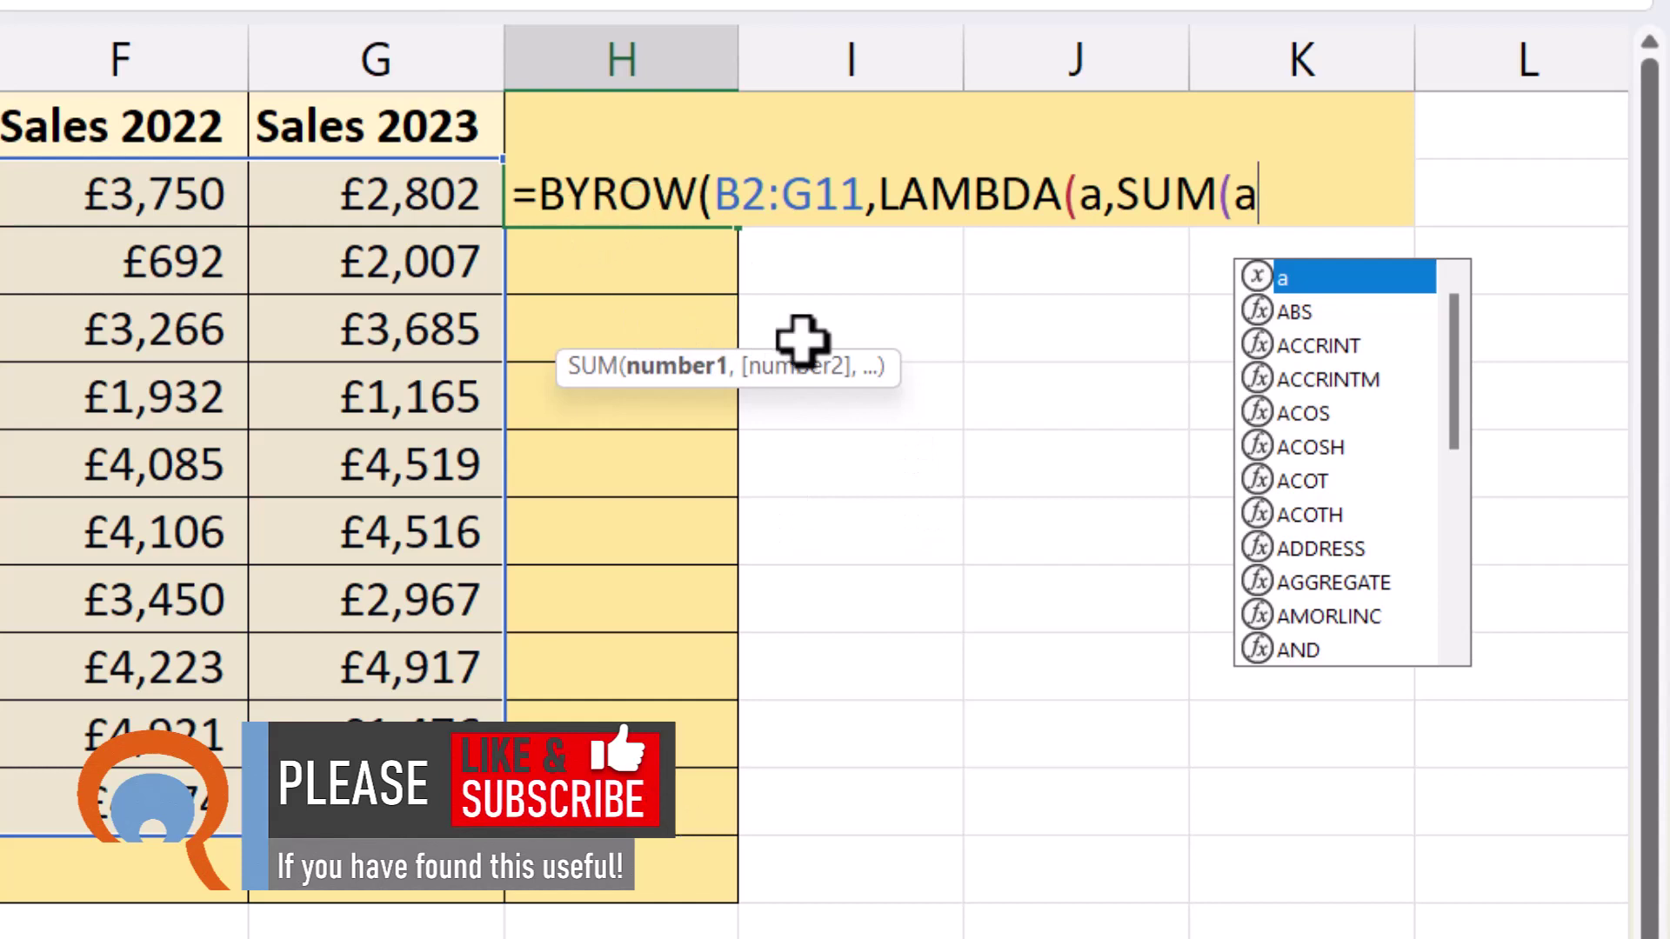
pyautogui.write(')')
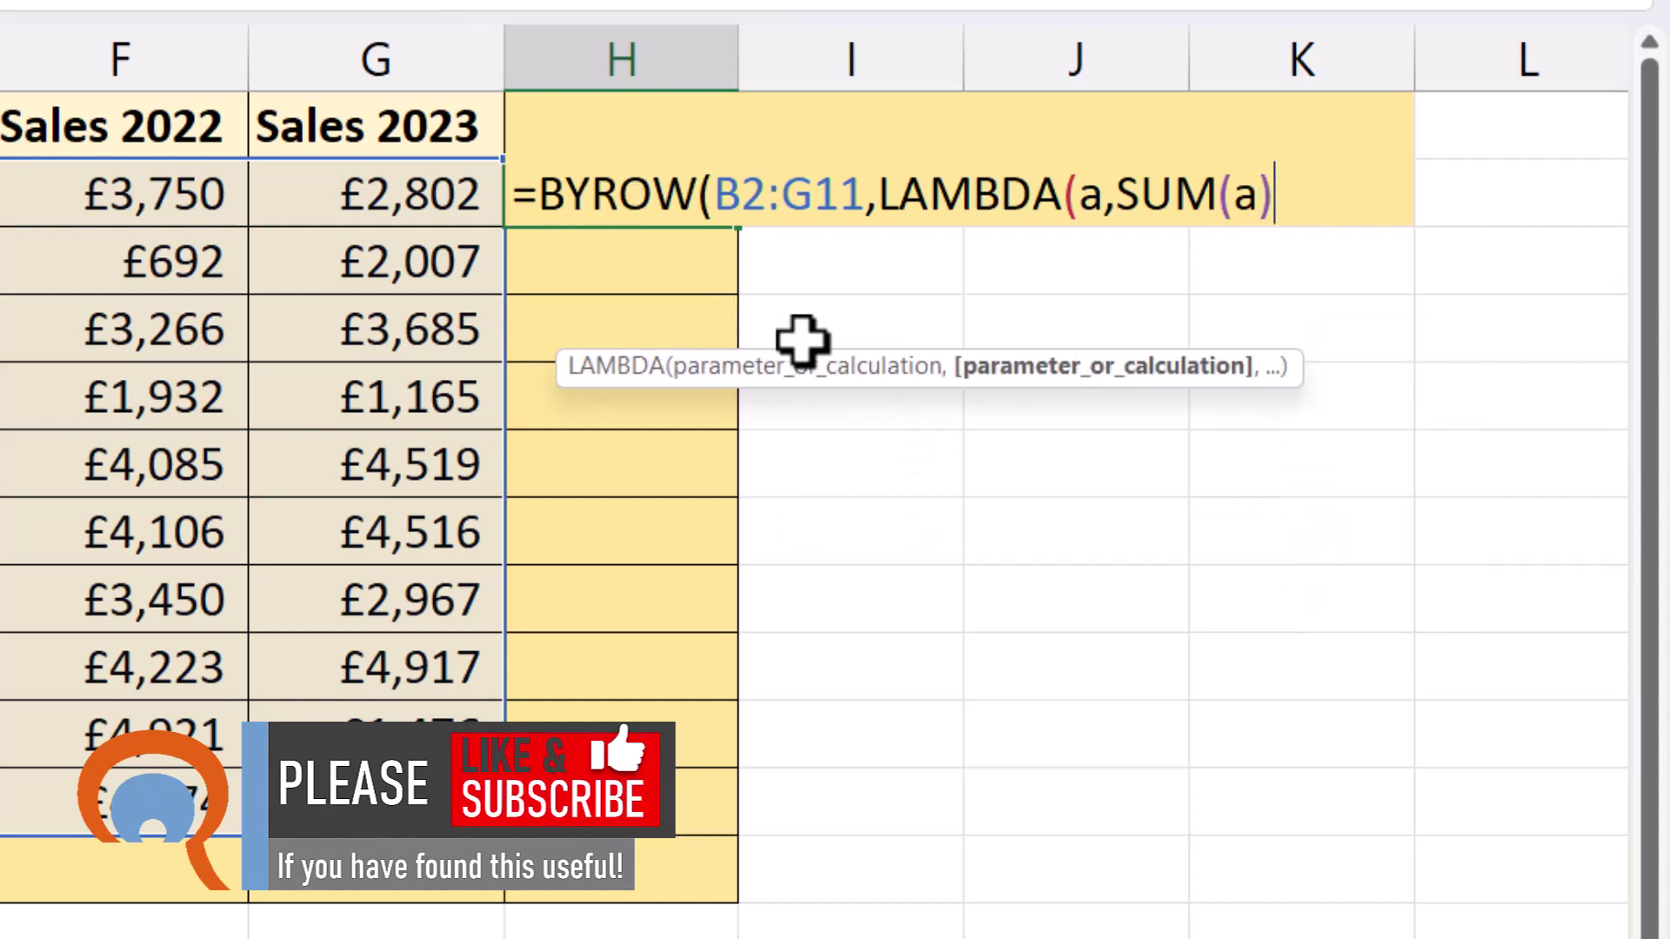
pyautogui.write(')')
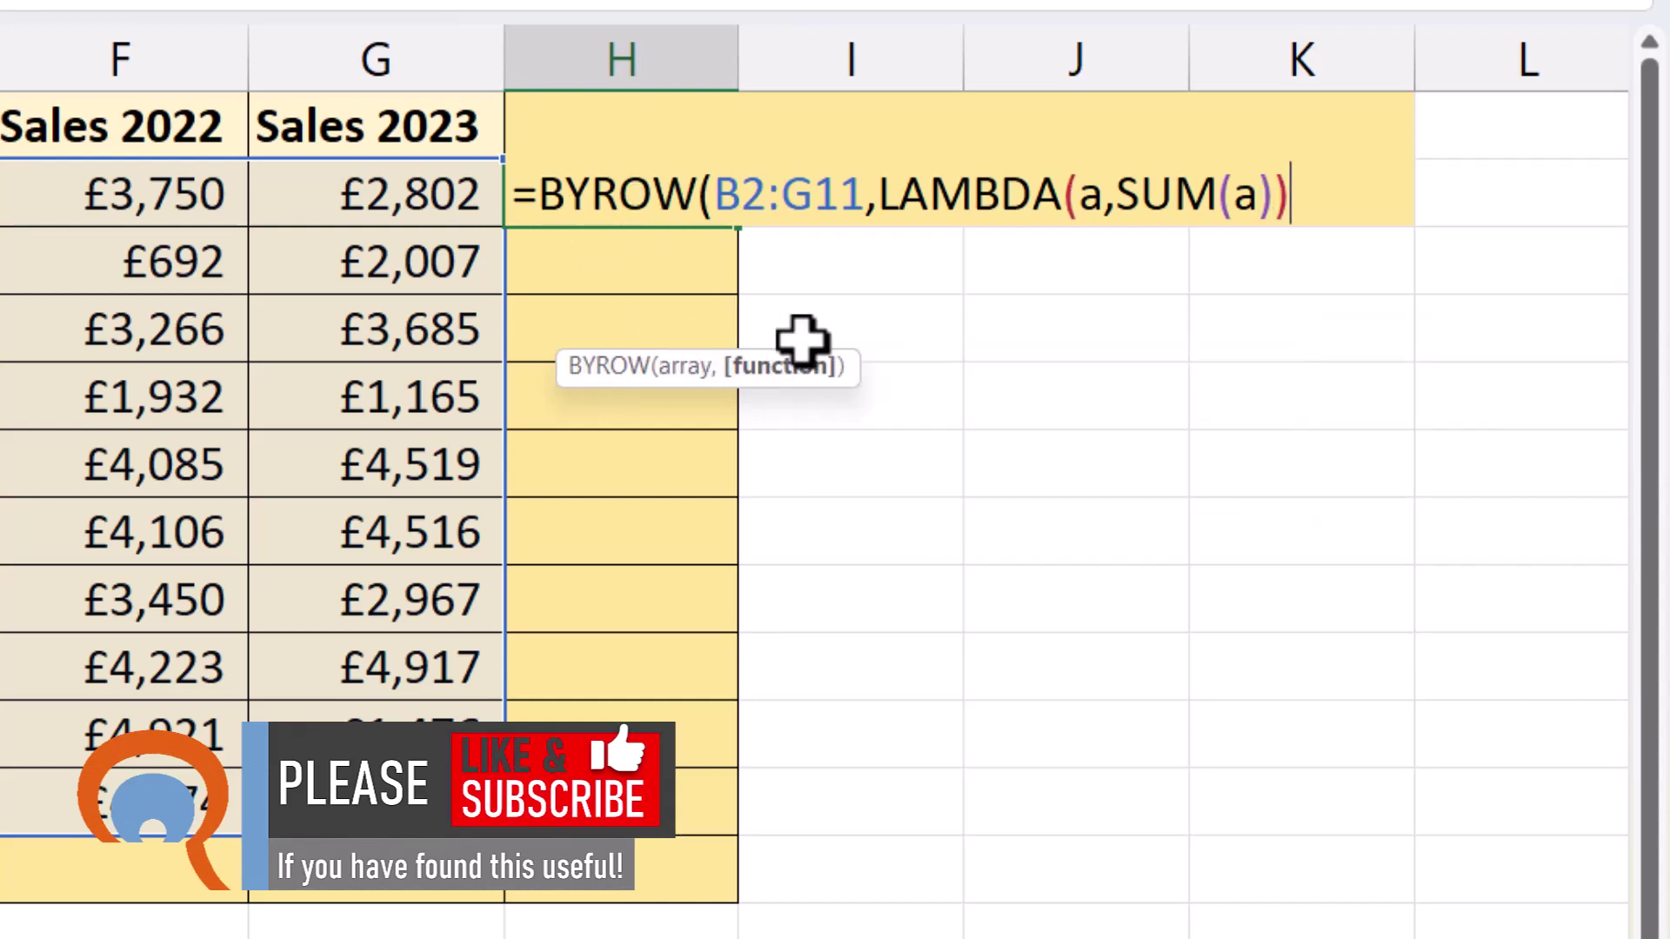
pyautogui.write(')')
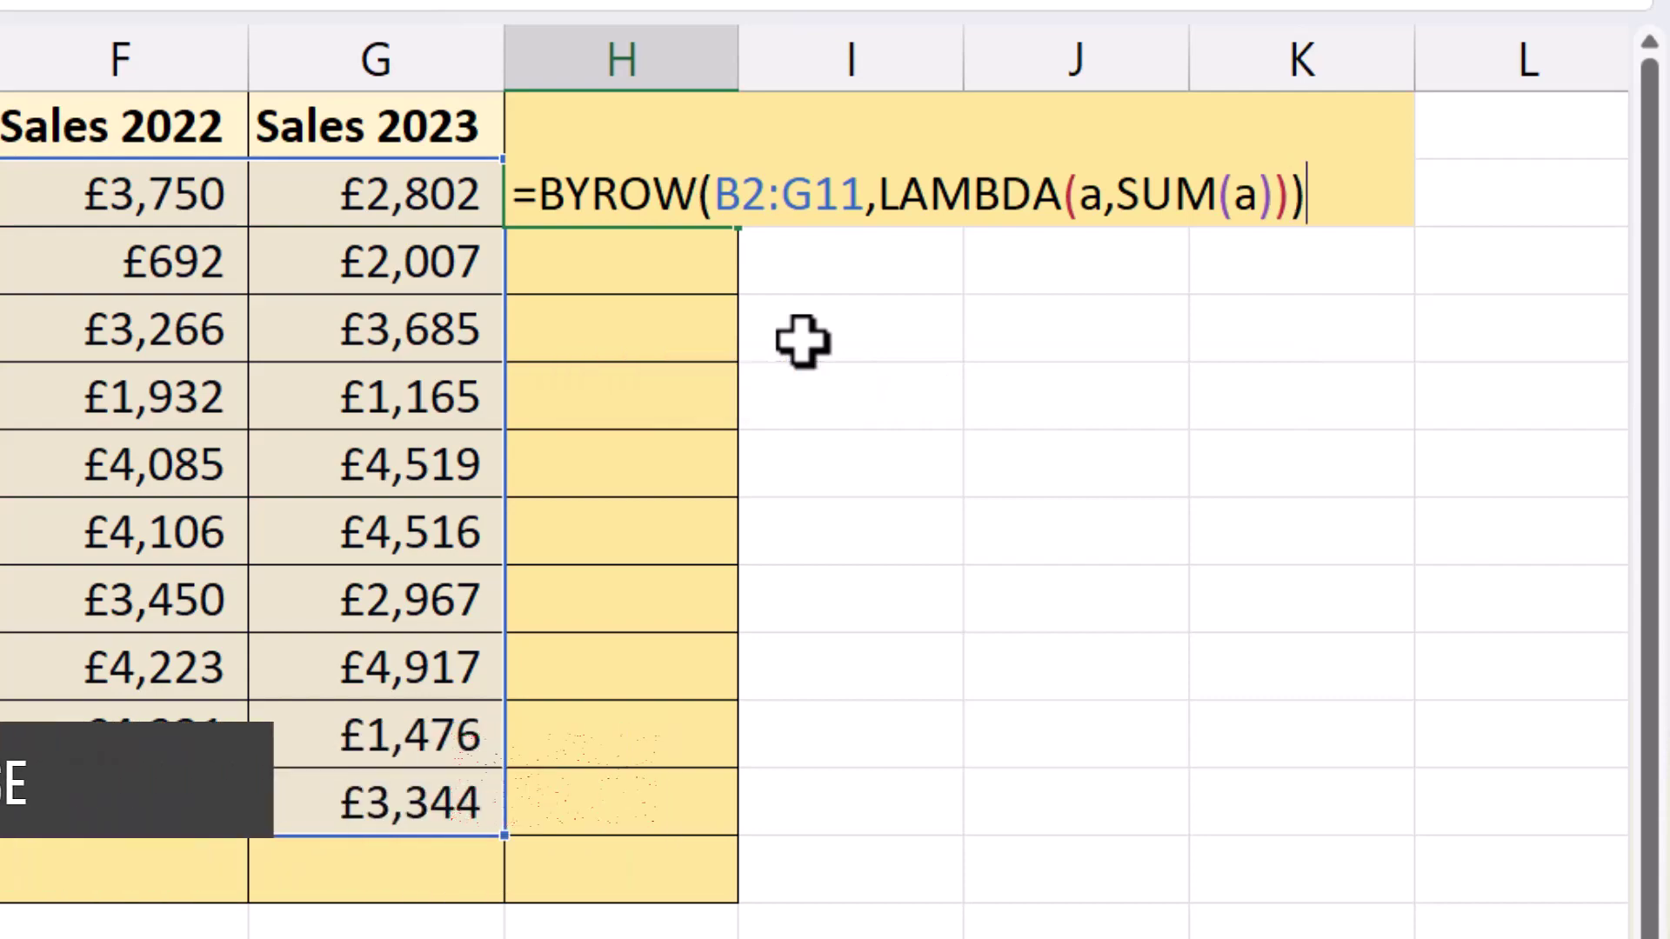
pyautogui.press('Return')
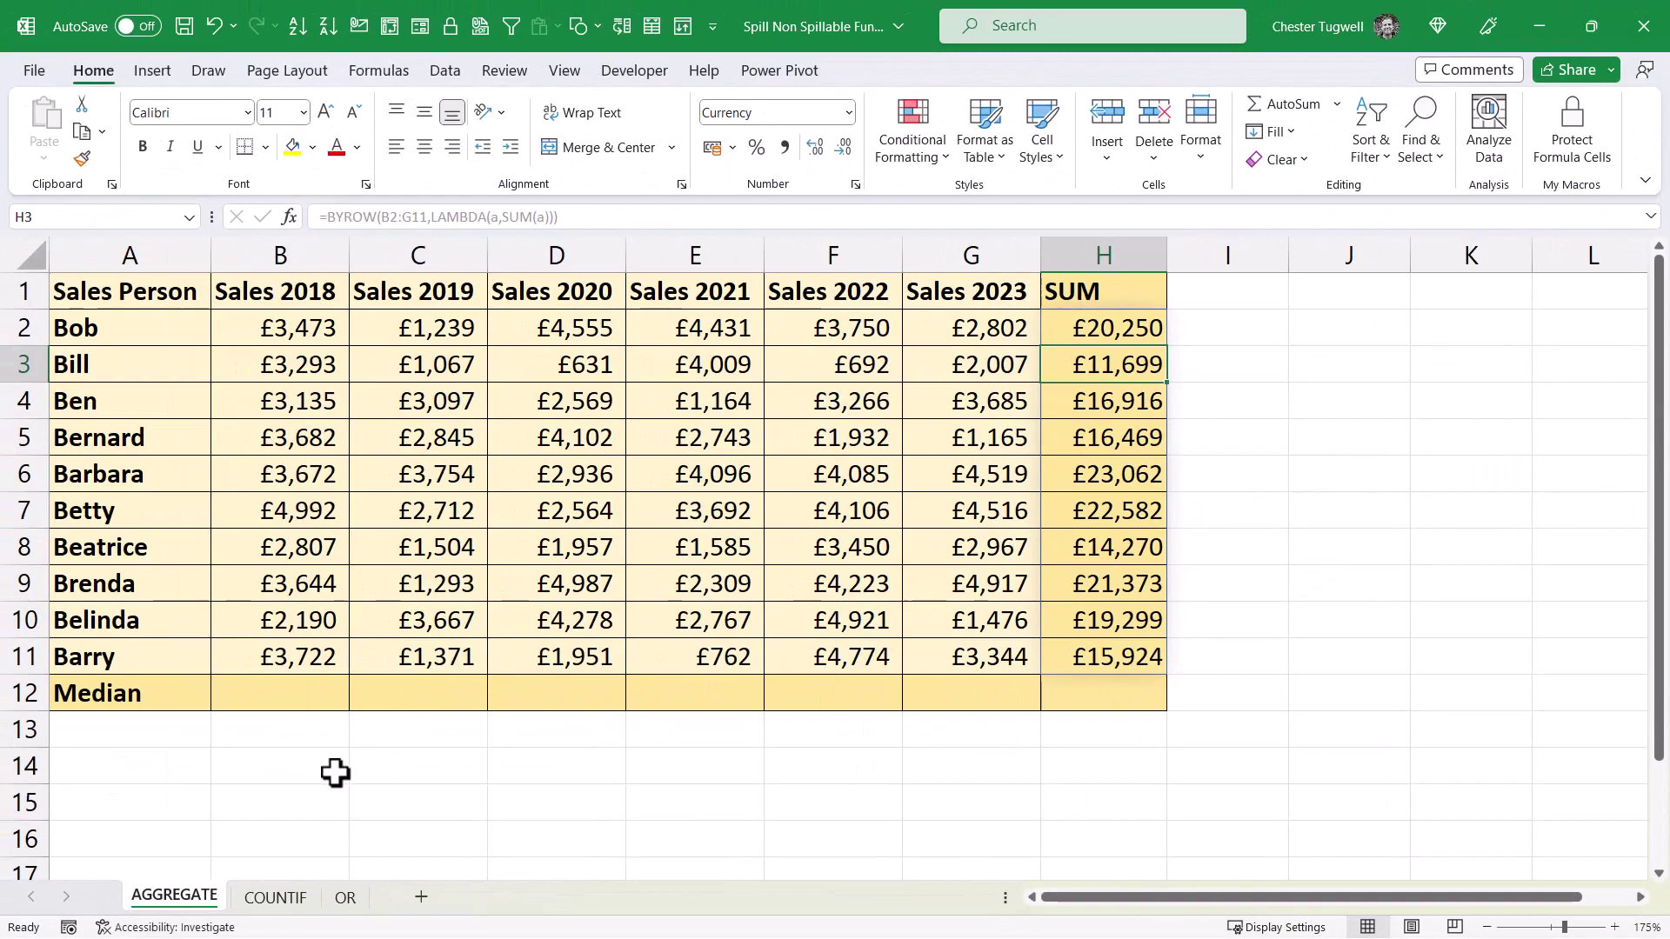
# - Enter =BYCOL(B2:G11,LAMBDA(a,MEDIAN(a))) in B12 so yearly medians spill across row 12
pyautogui.click(299, 695)
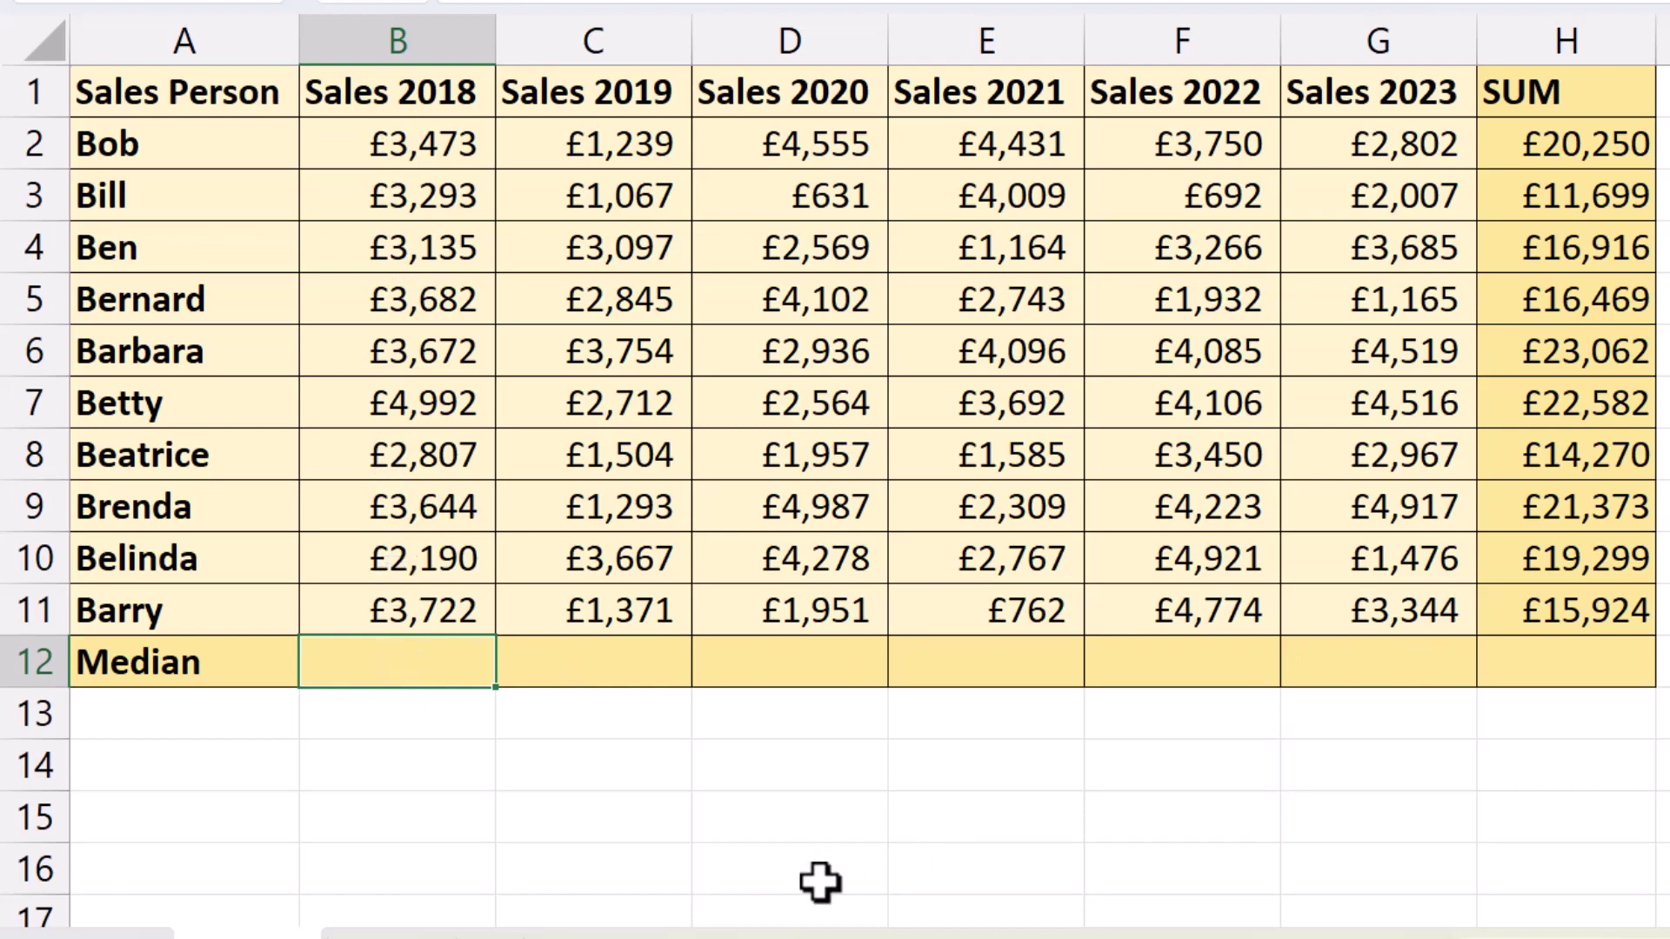
pyautogui.write('=BR')
pyautogui.press('BackSpace')
pyautogui.write('YCOL(')
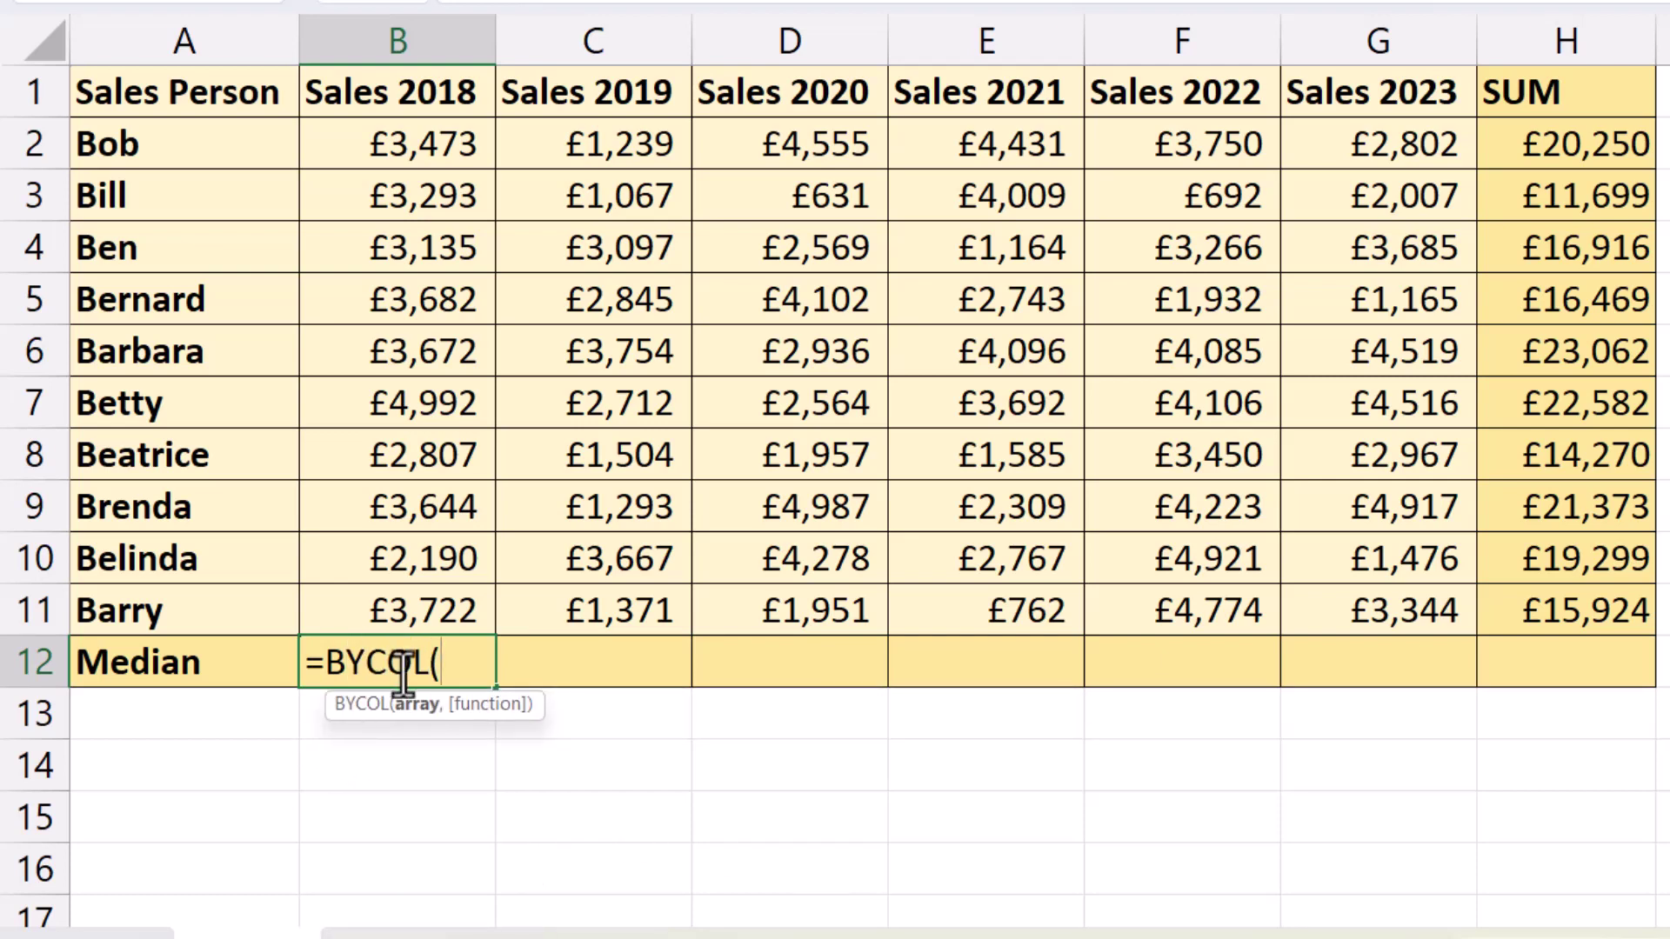
pyautogui.moveTo(388, 166); pyautogui.dragTo(1364, 585)
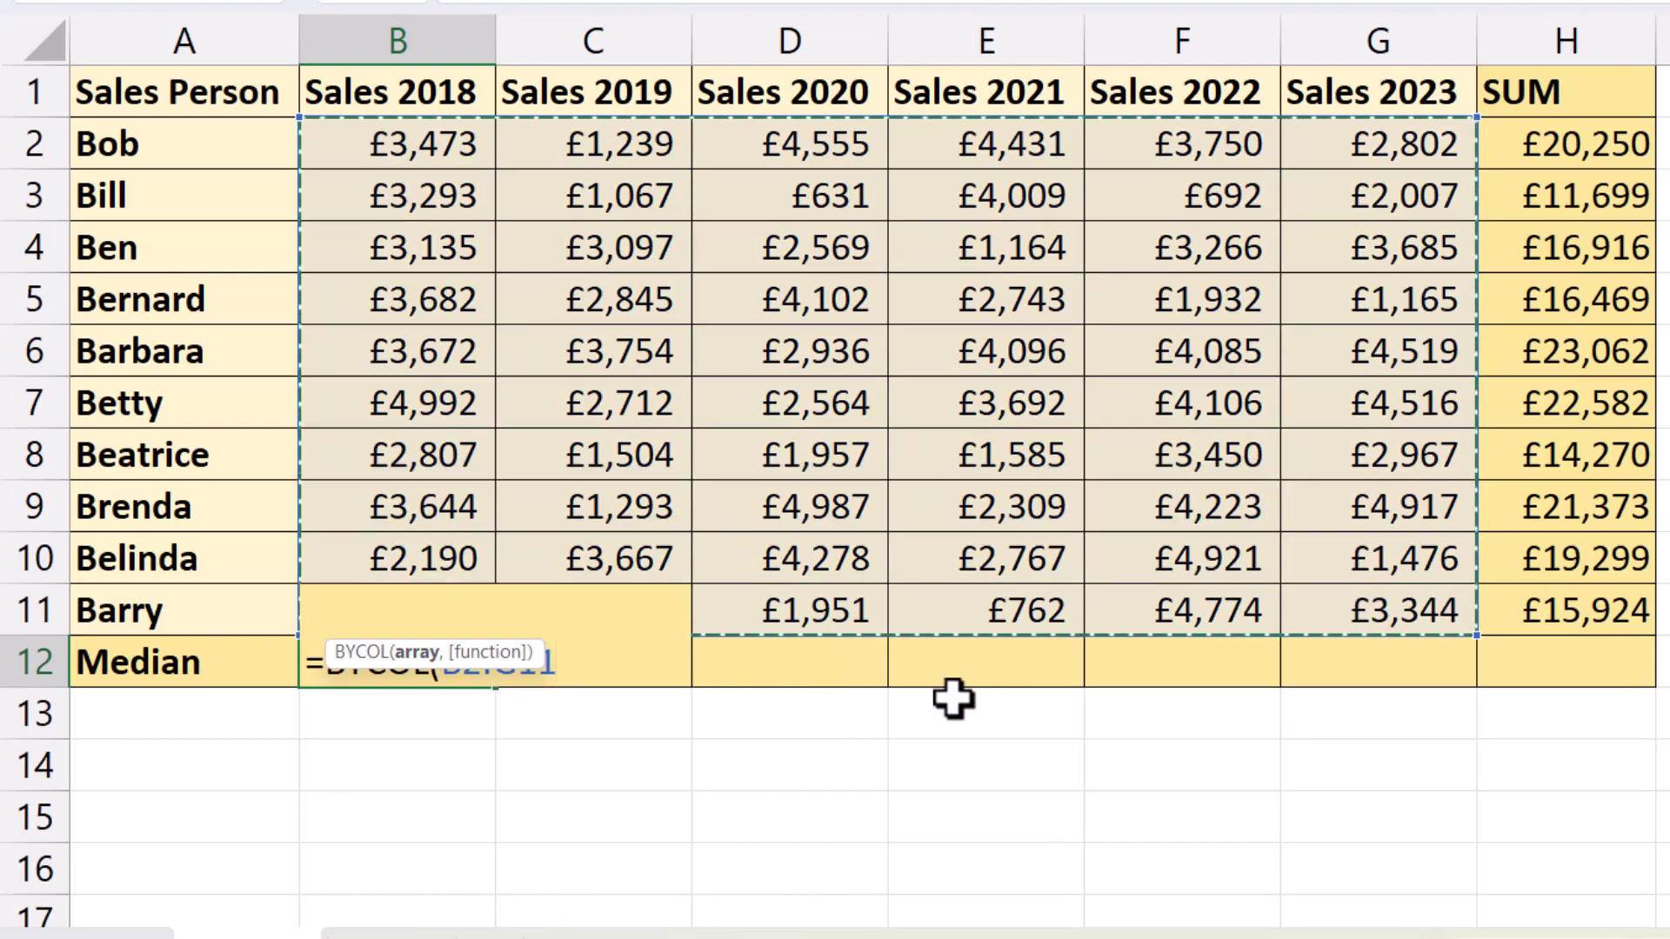
pyautogui.write(',')
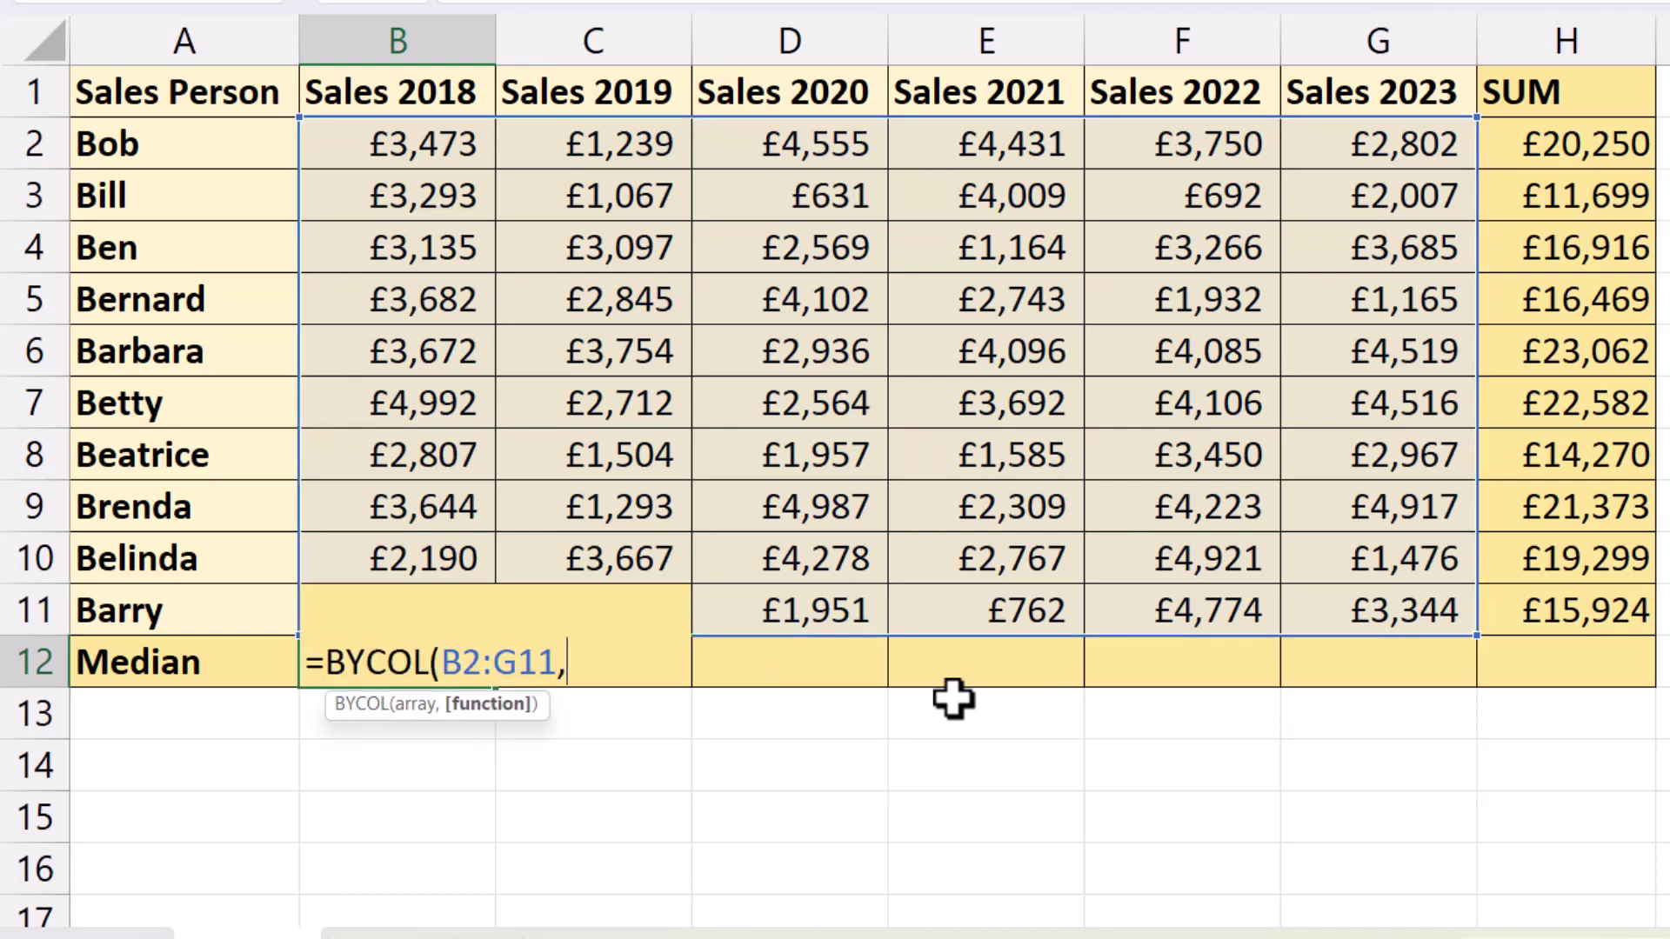
pyautogui.write('l')
pyautogui.write('L')
pyautogui.write('AMB')
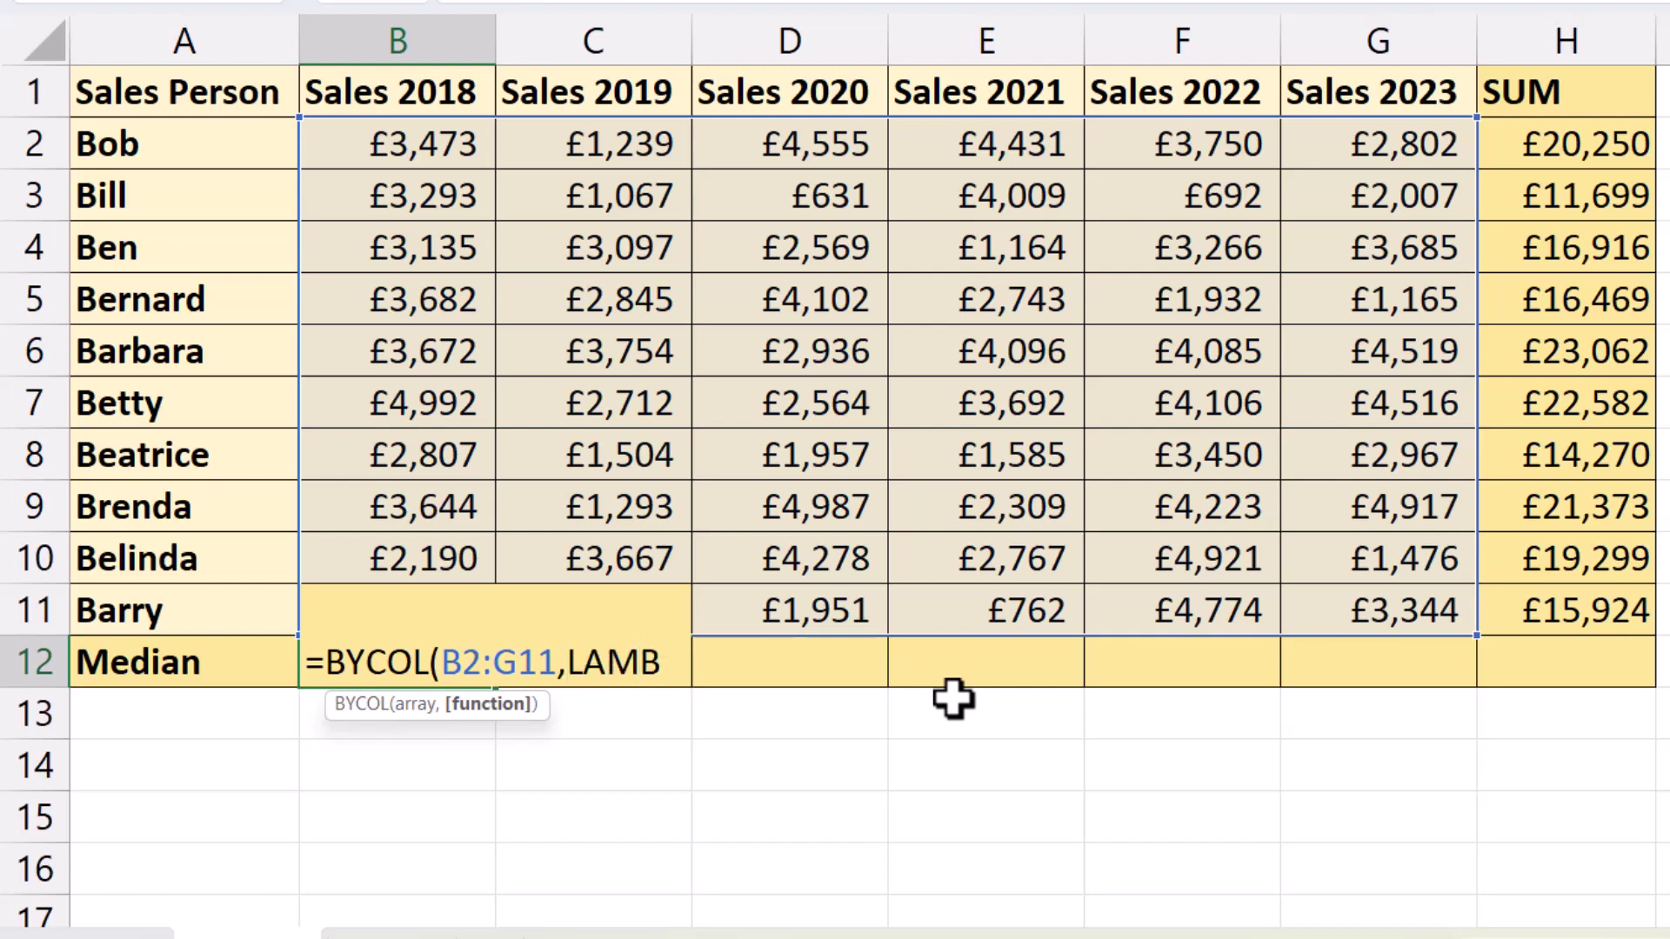
pyautogui.write('DA(')
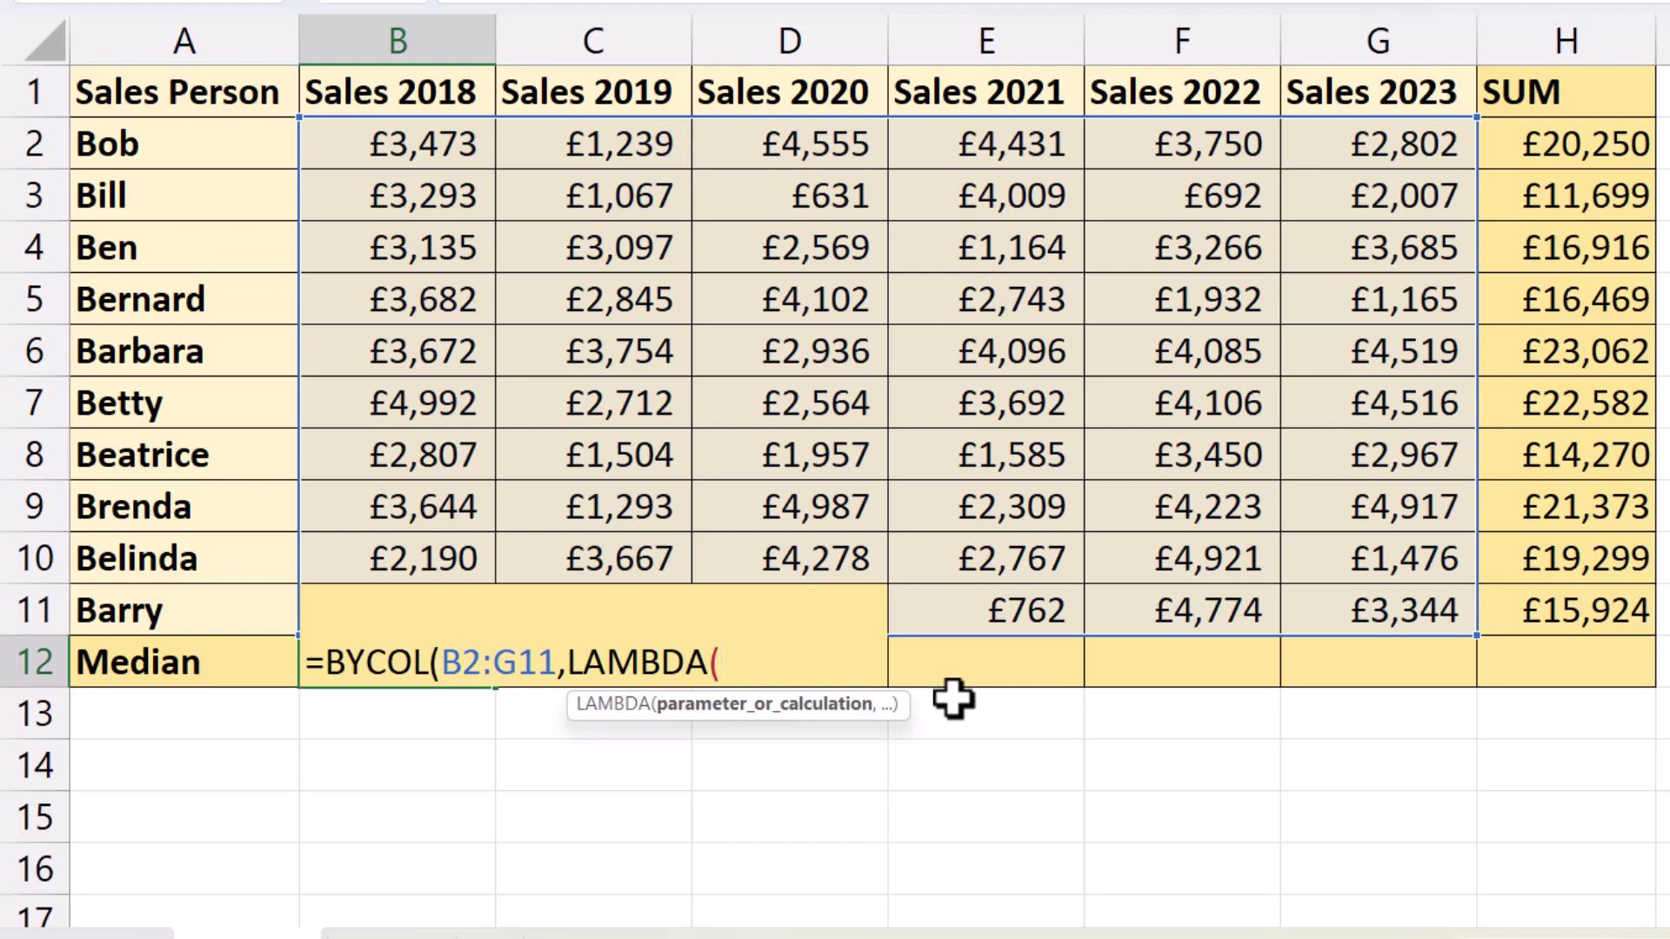
pyautogui.write('a,')
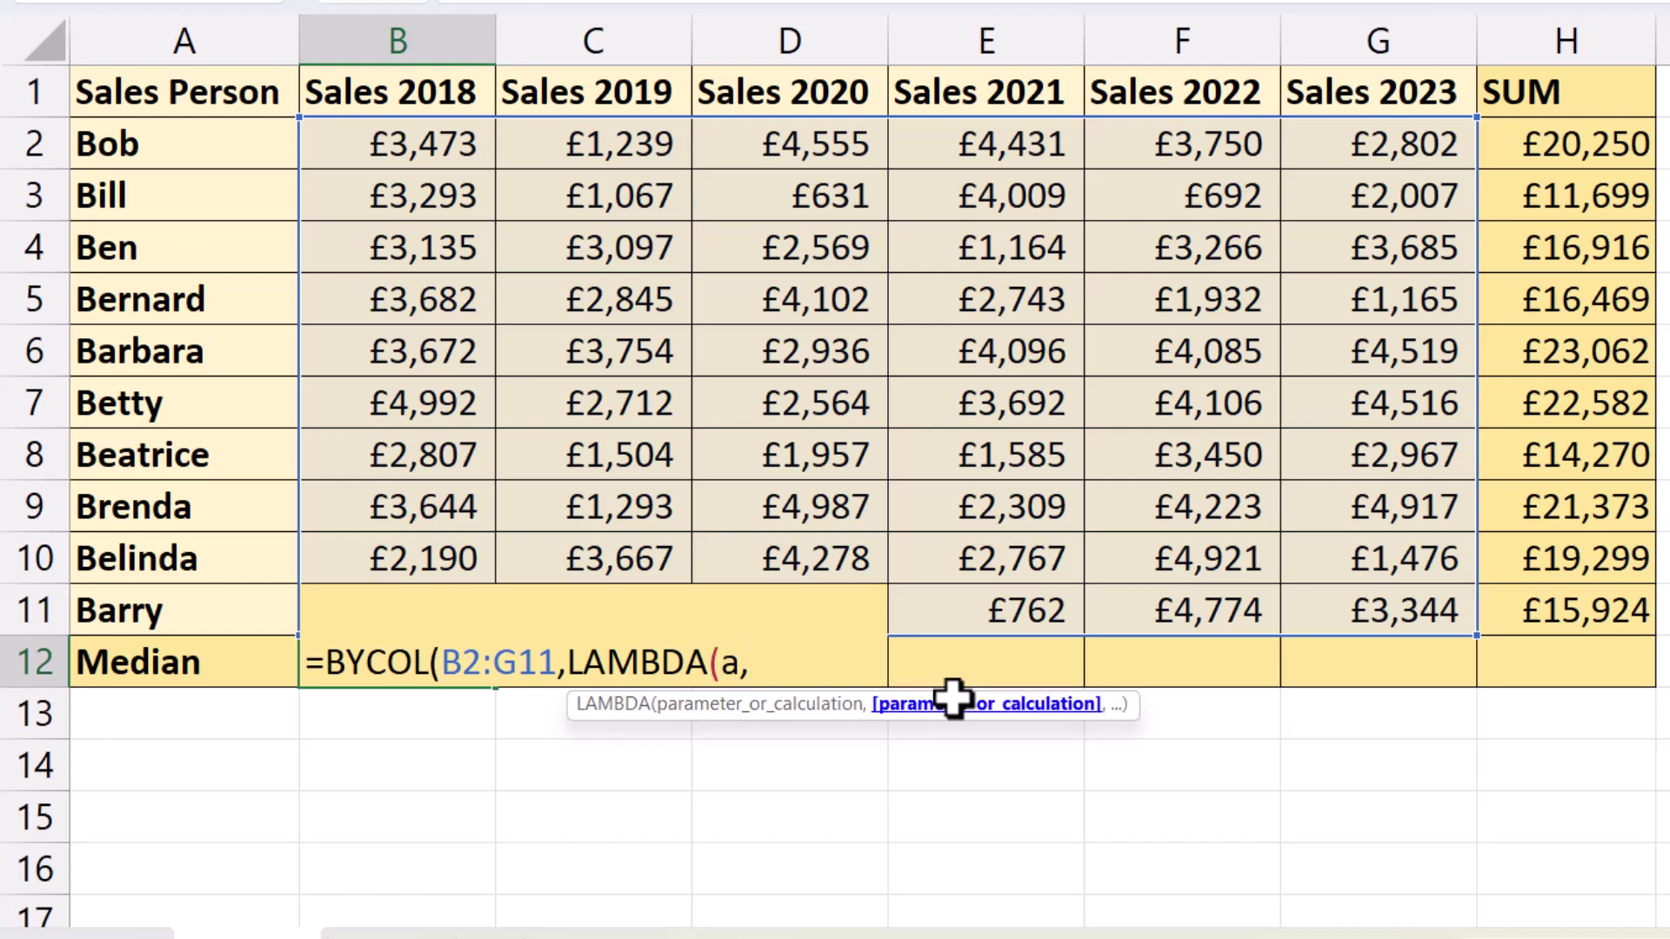
pyautogui.write('MED')
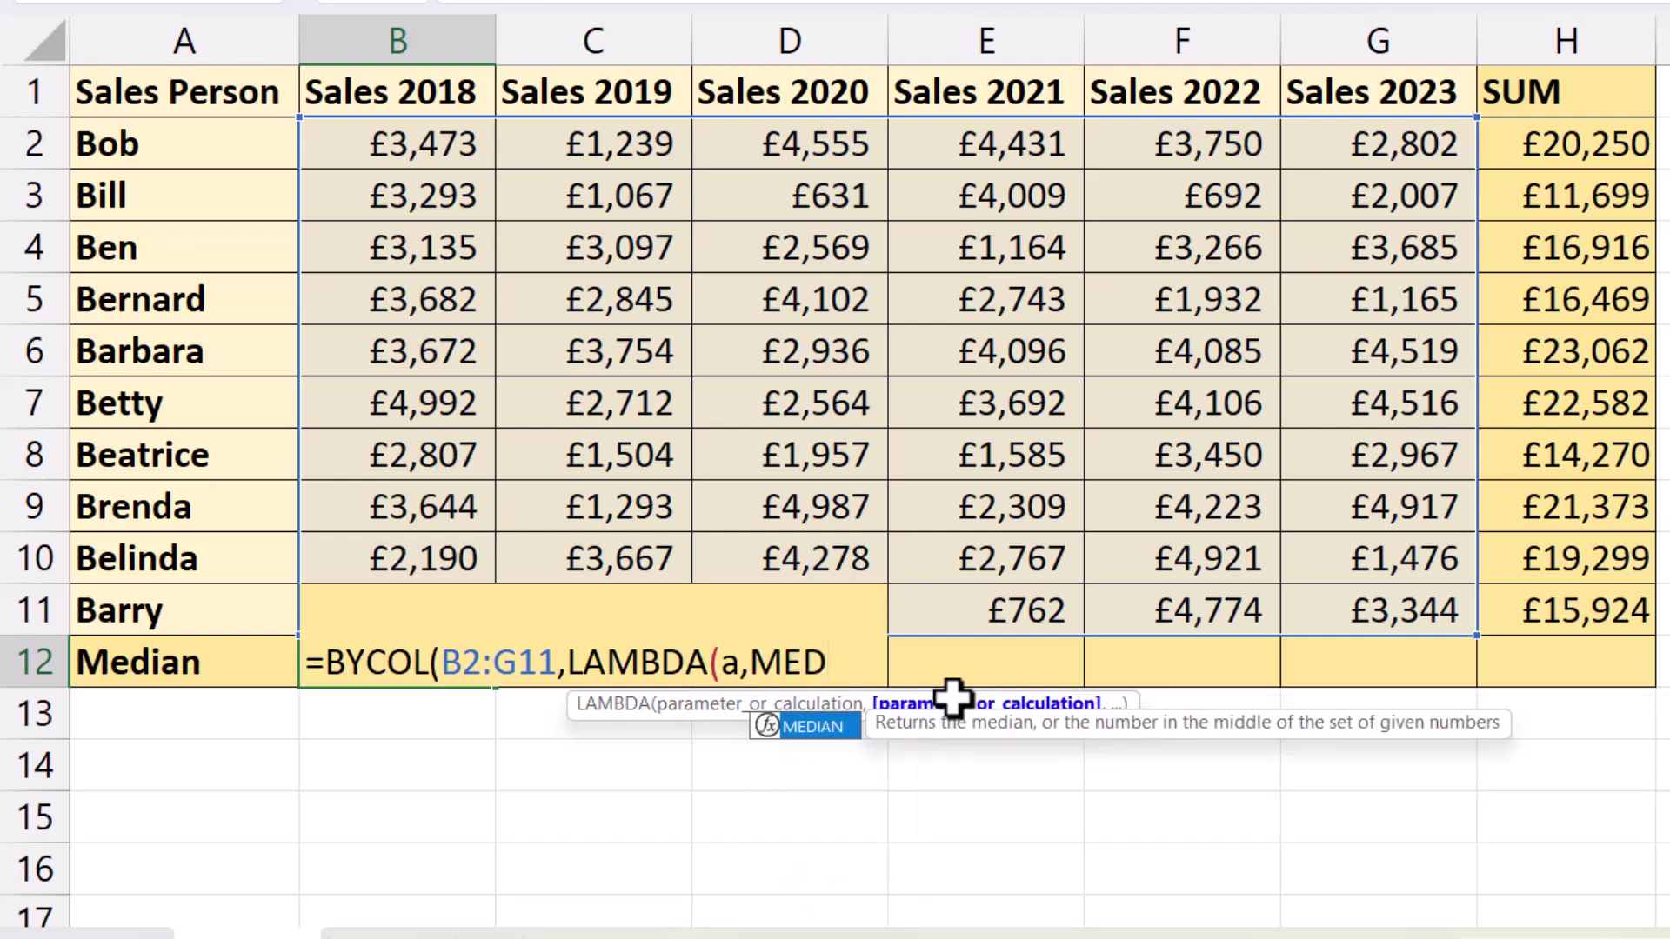
pyautogui.write('IAN(')
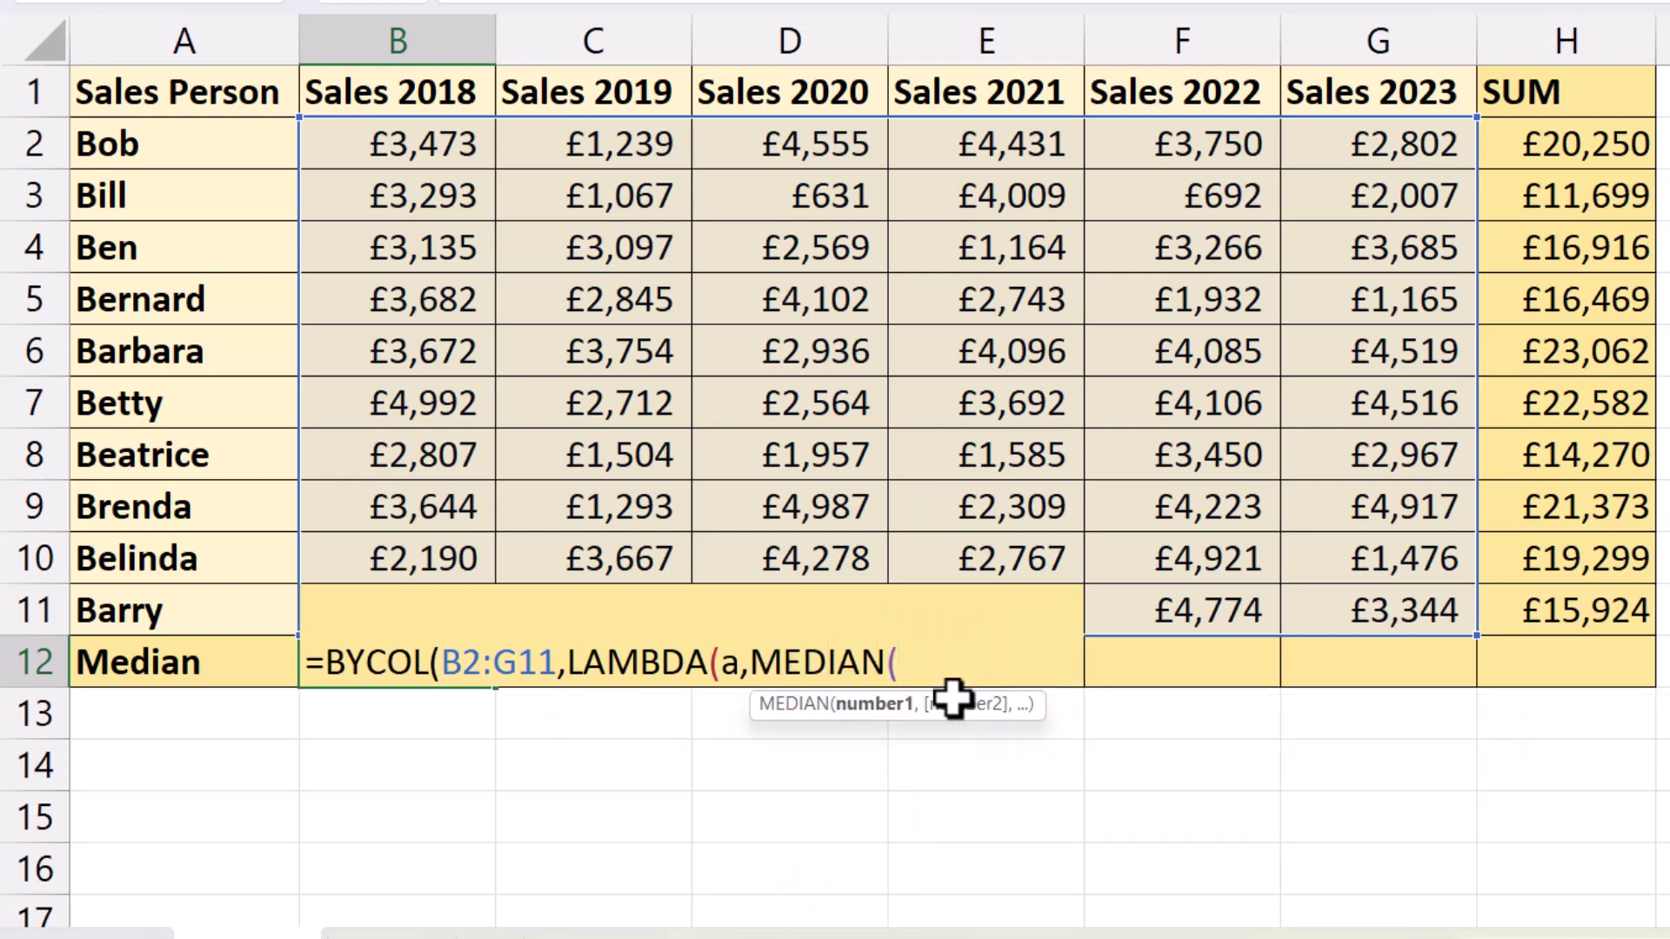
pyautogui.write('a)))')
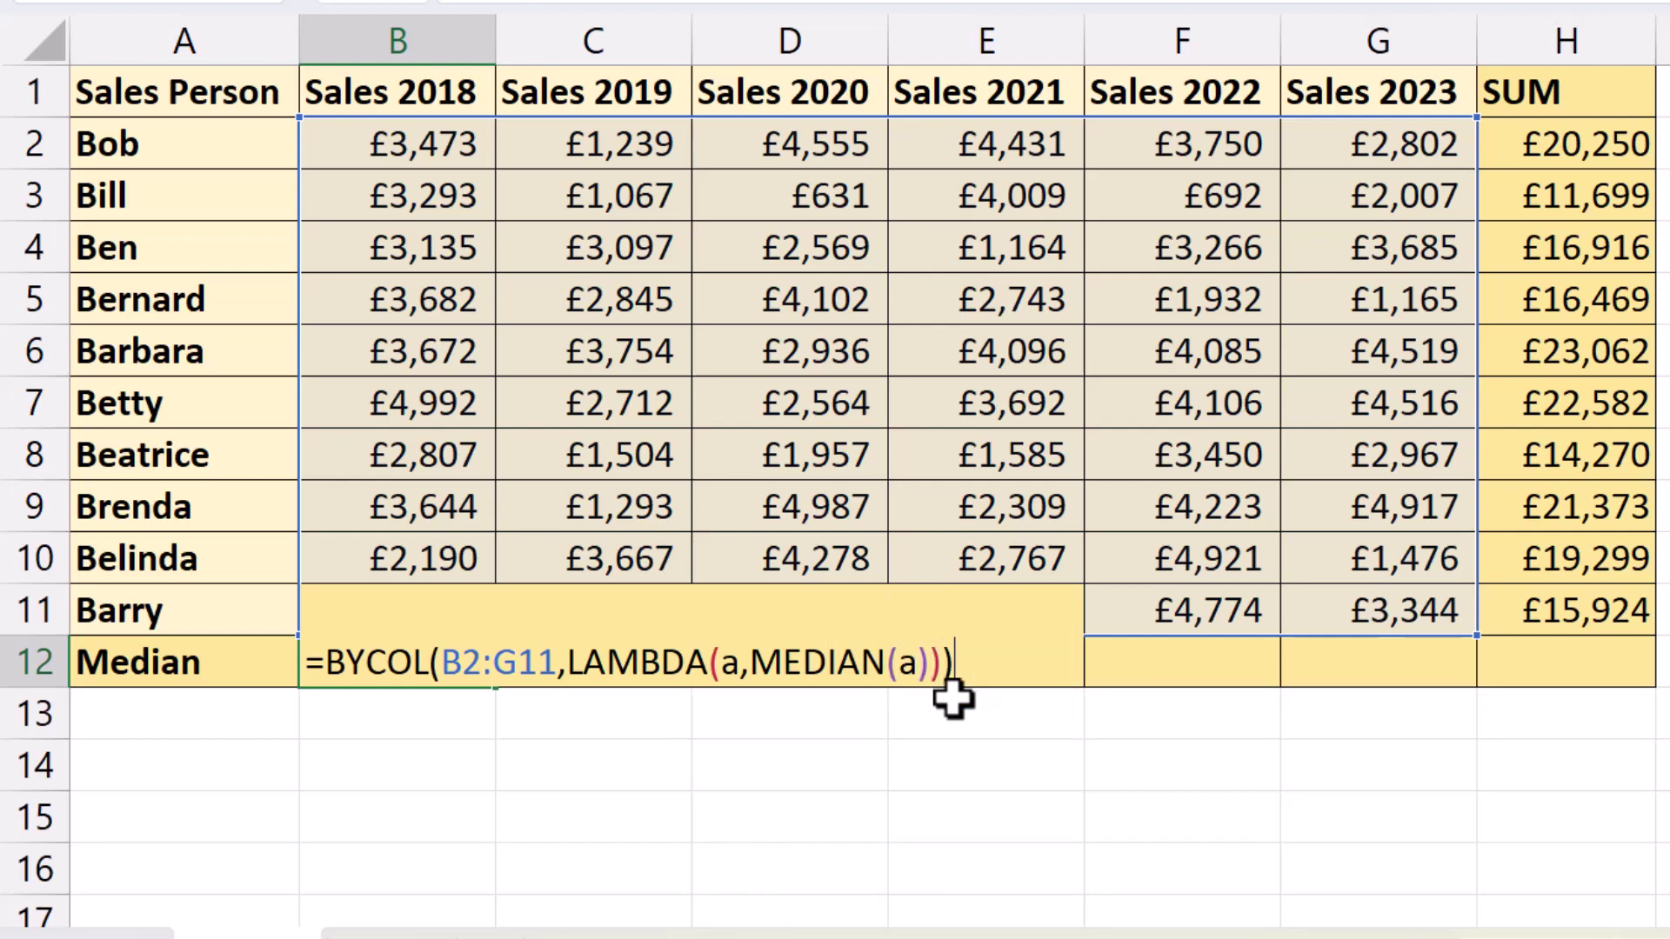
pyautogui.press('Return')
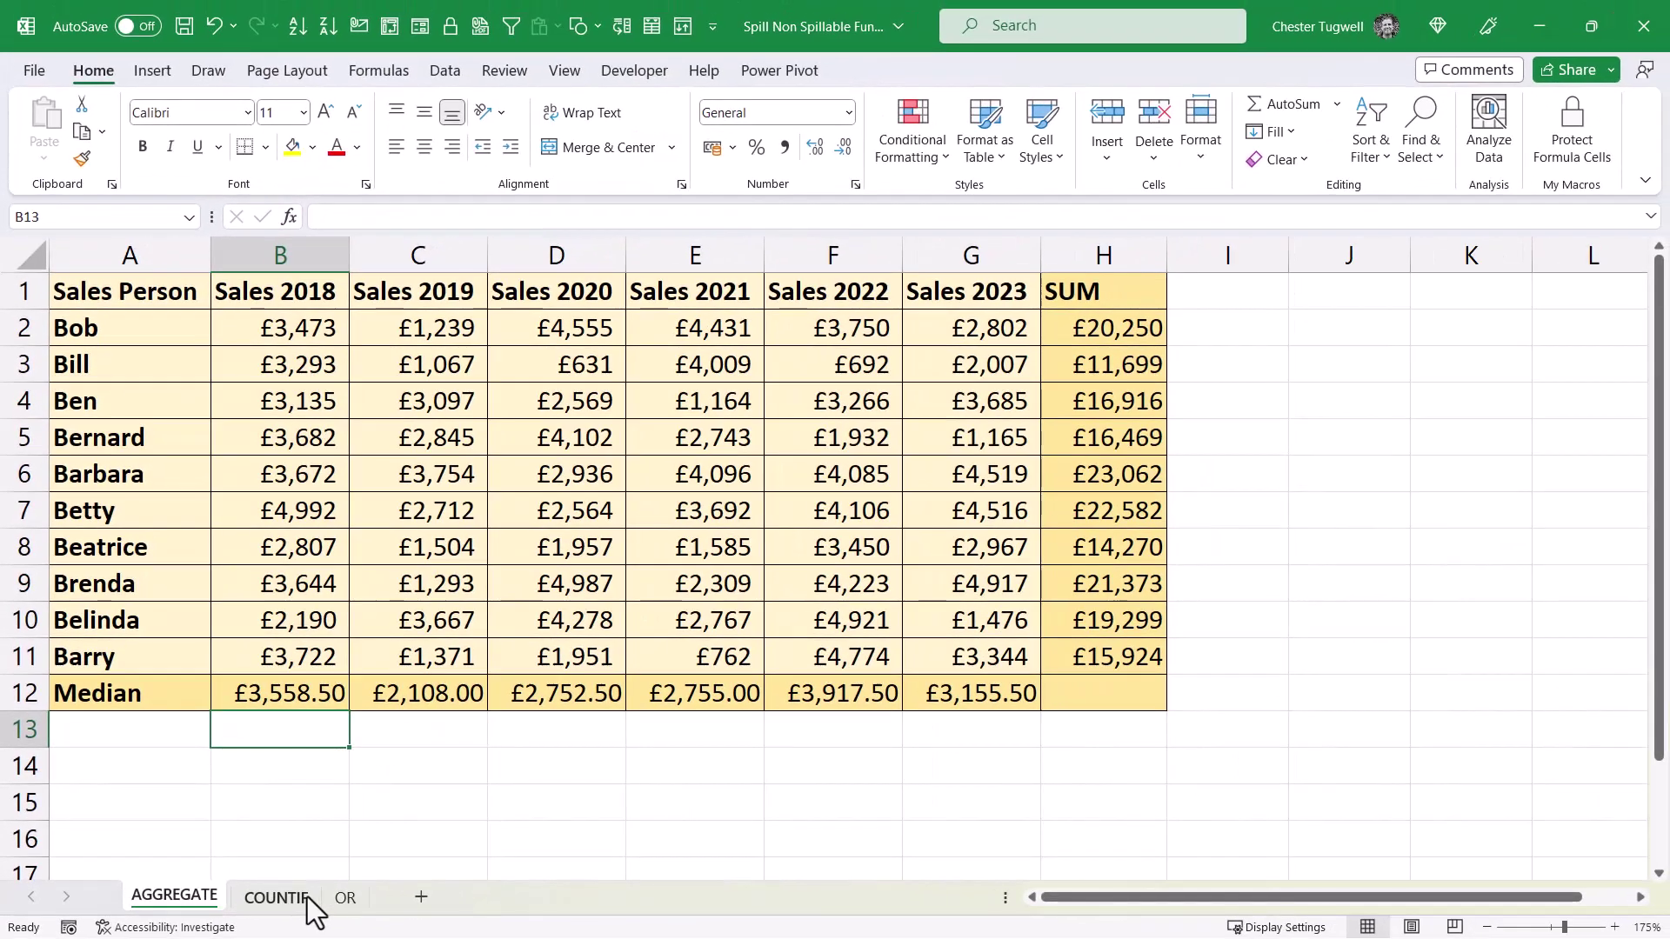
# - On the COUNTIF sheet, enter =BYROW(C3:H12,LAMBDA(a,COUNTIF(a,I2))) in I3 to count years over 4000
pyautogui.click(306, 896)
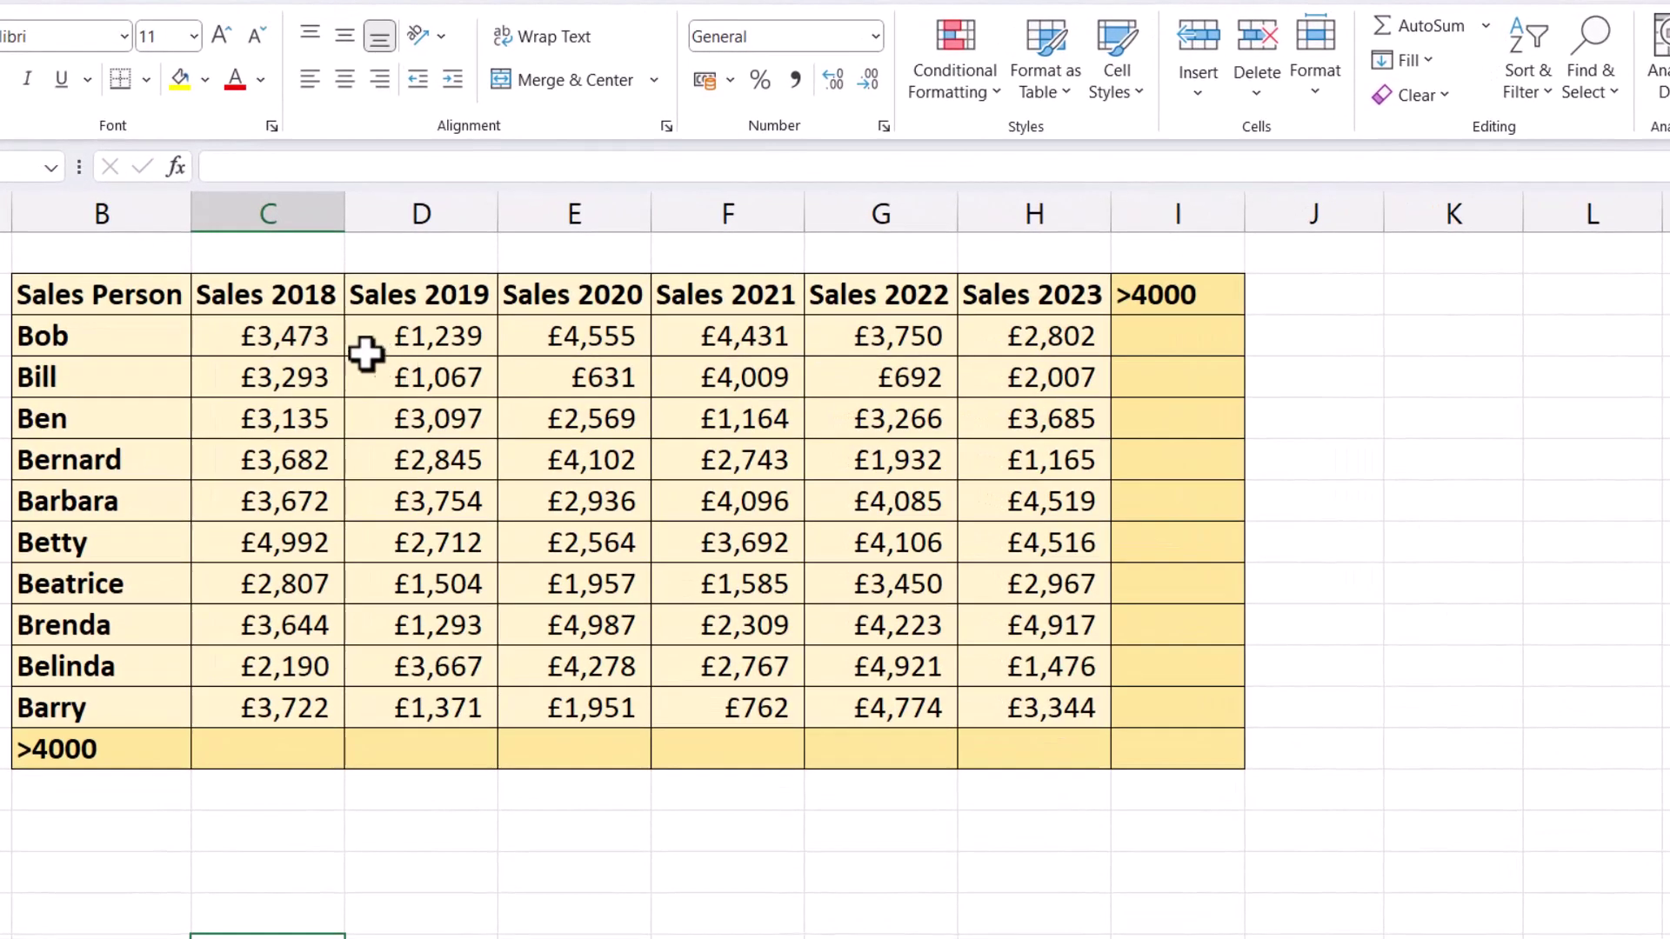
pyautogui.moveTo(268, 336); pyautogui.dragTo(1019, 332)
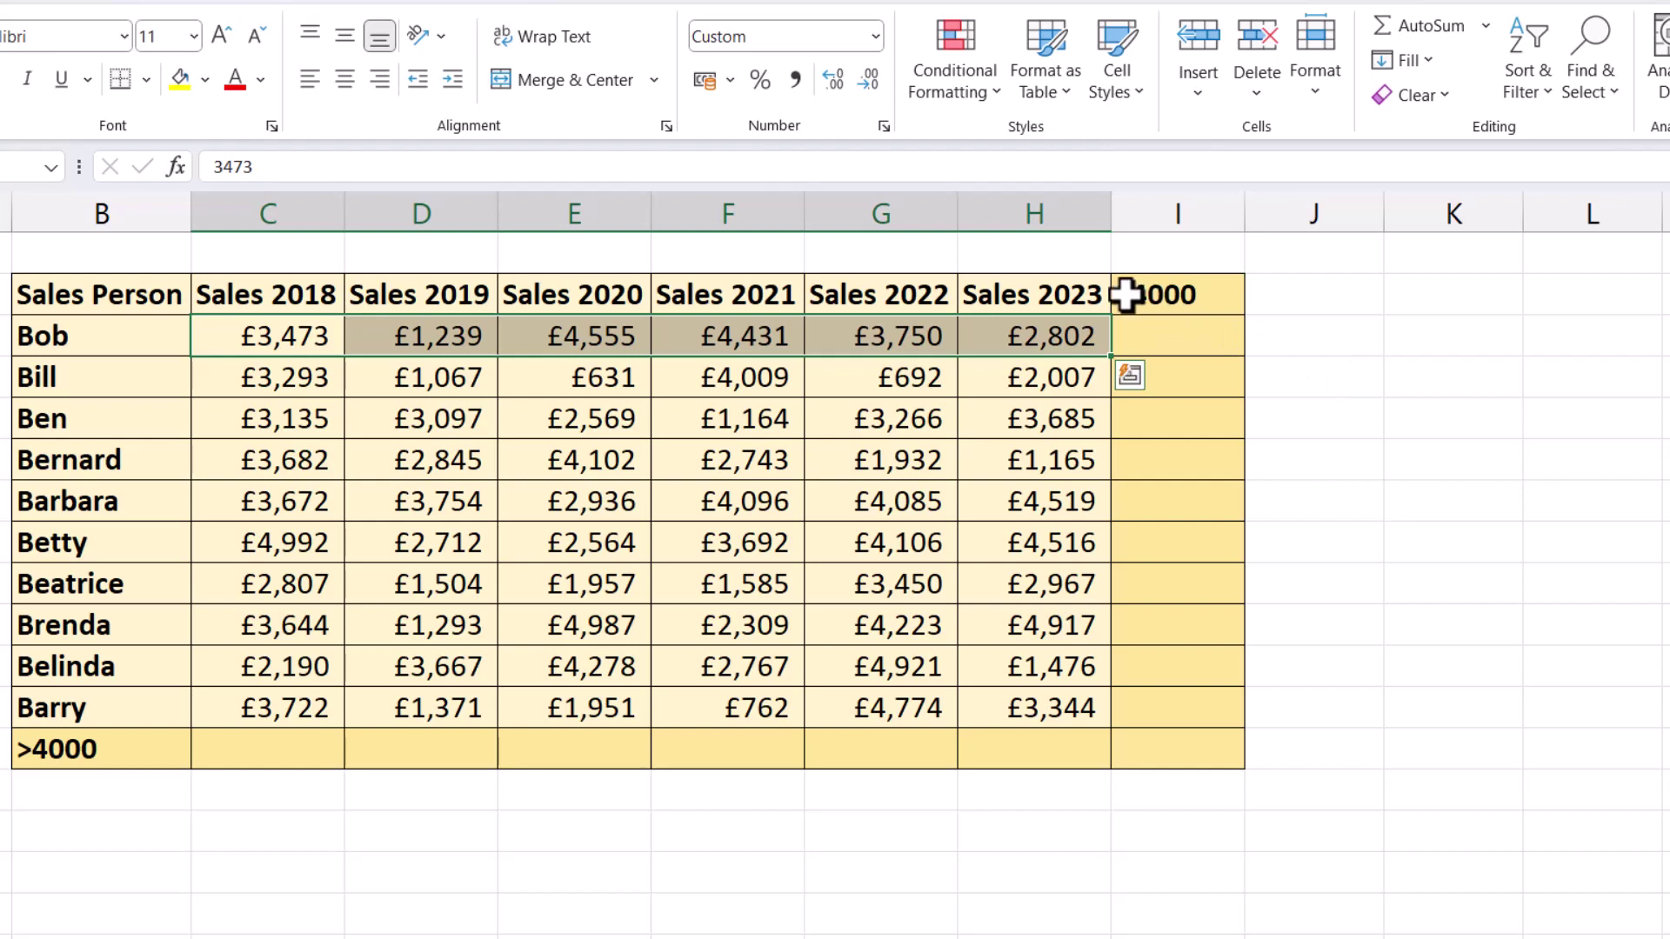
pyautogui.click(1166, 342)
pyautogui.write('=')
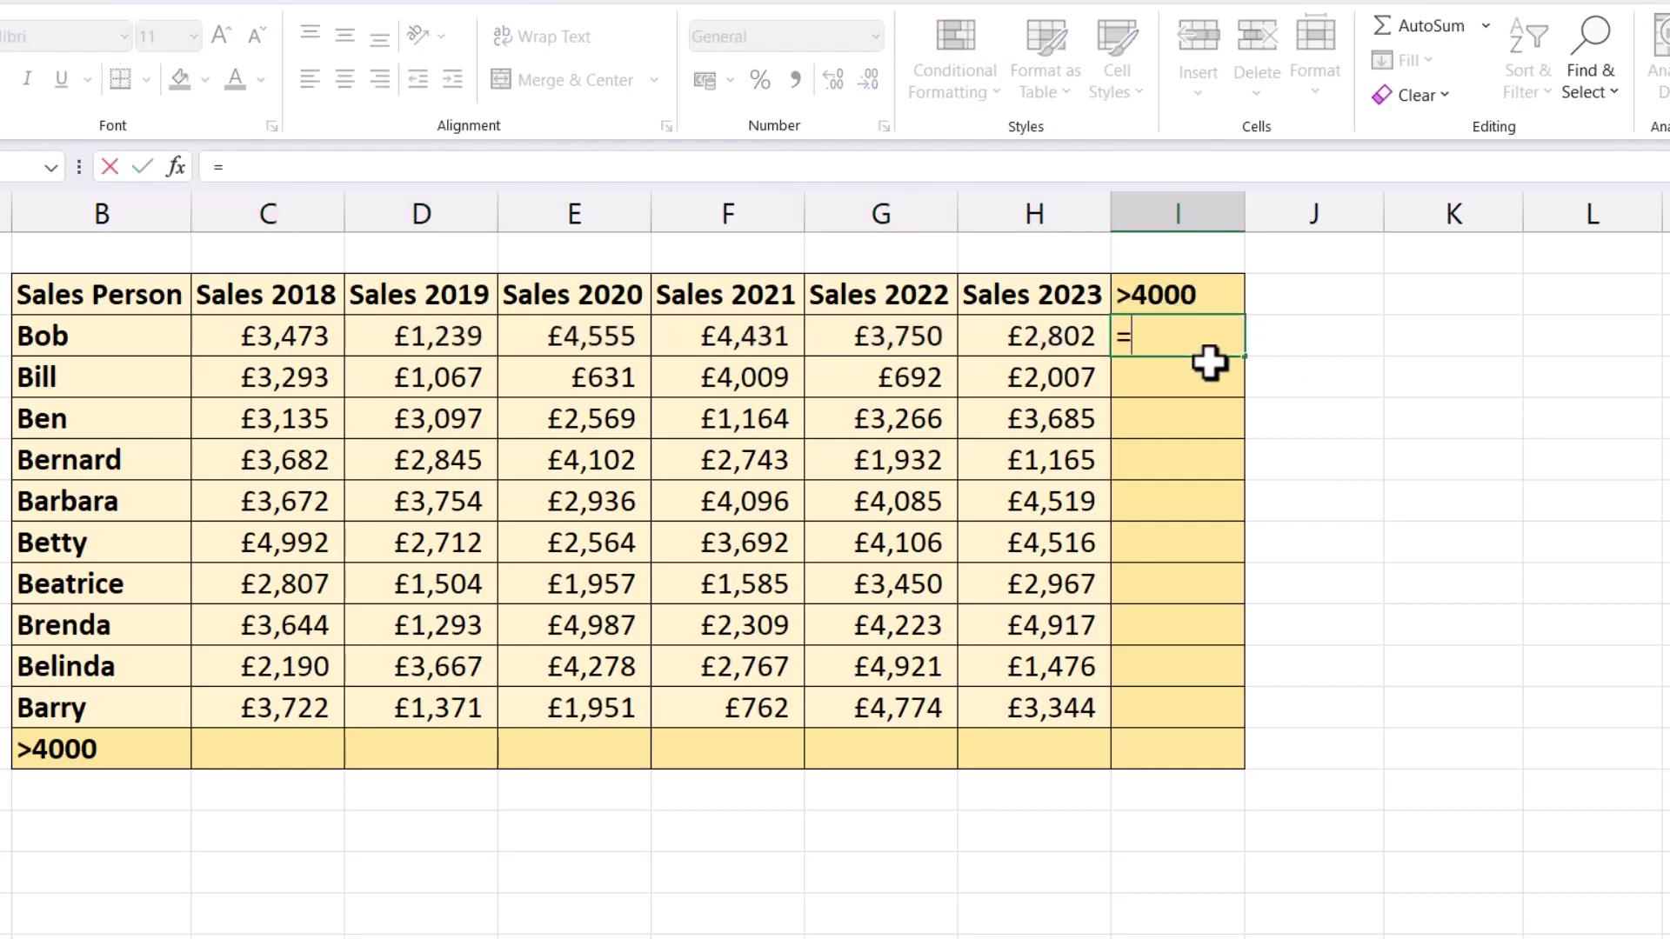
pyautogui.write('BYROW(')
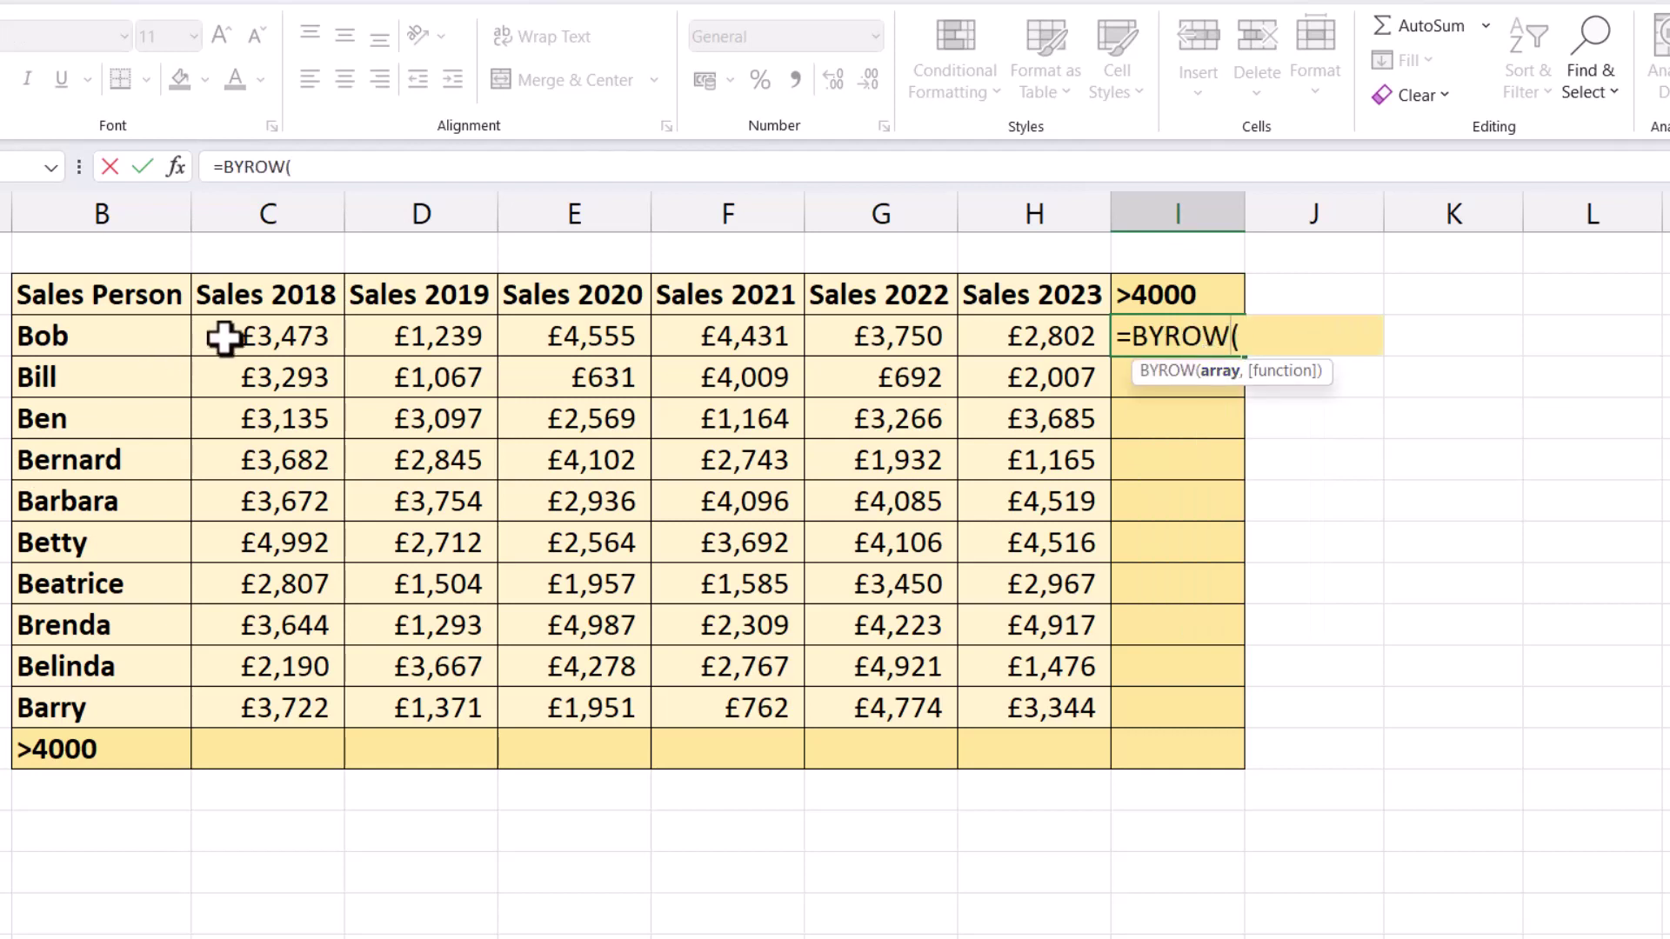
pyautogui.moveTo(224, 339); pyautogui.dragTo(1007, 701)
pyautogui.write(',')
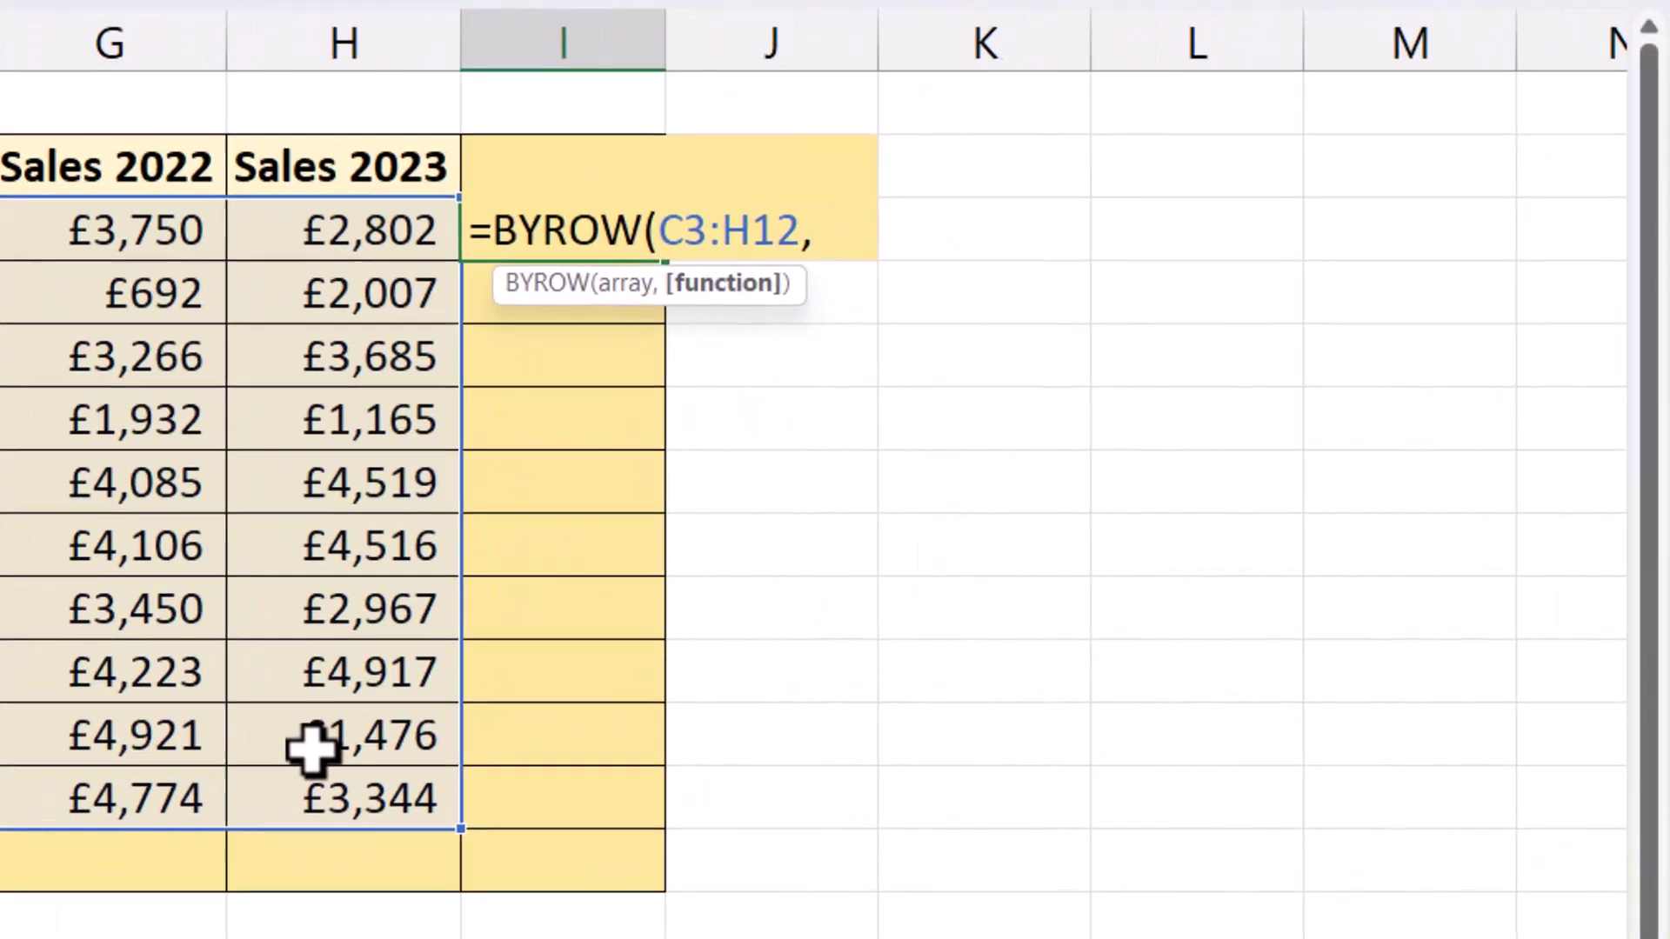
pyautogui.write('LAMBDA(')
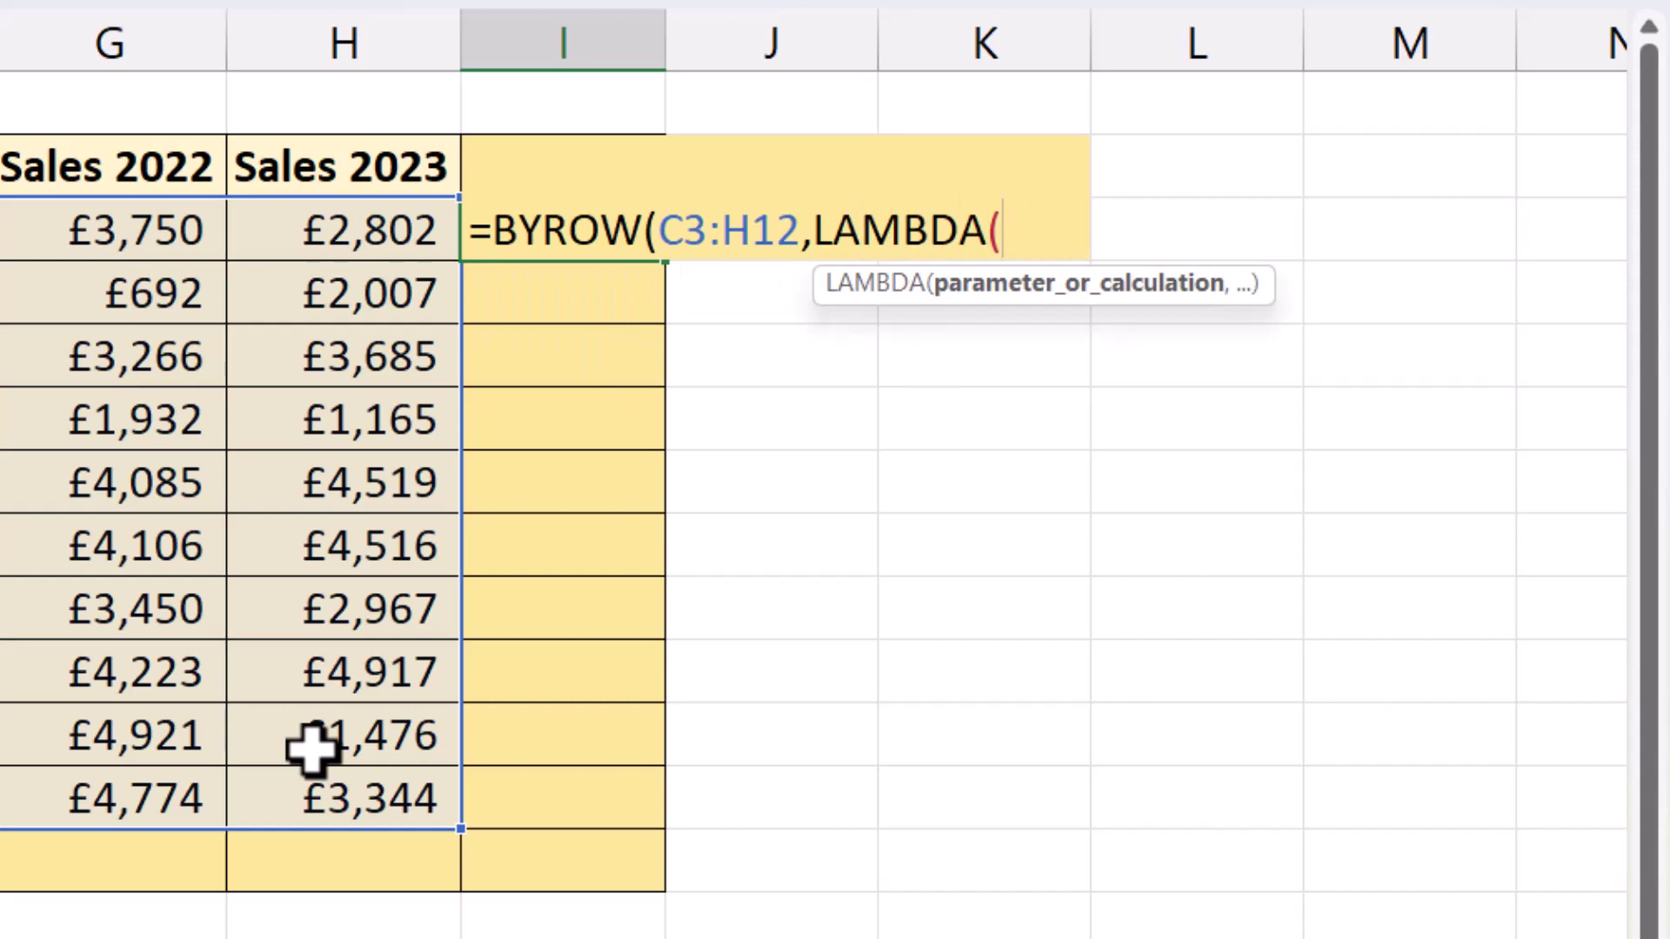
pyautogui.write('a,')
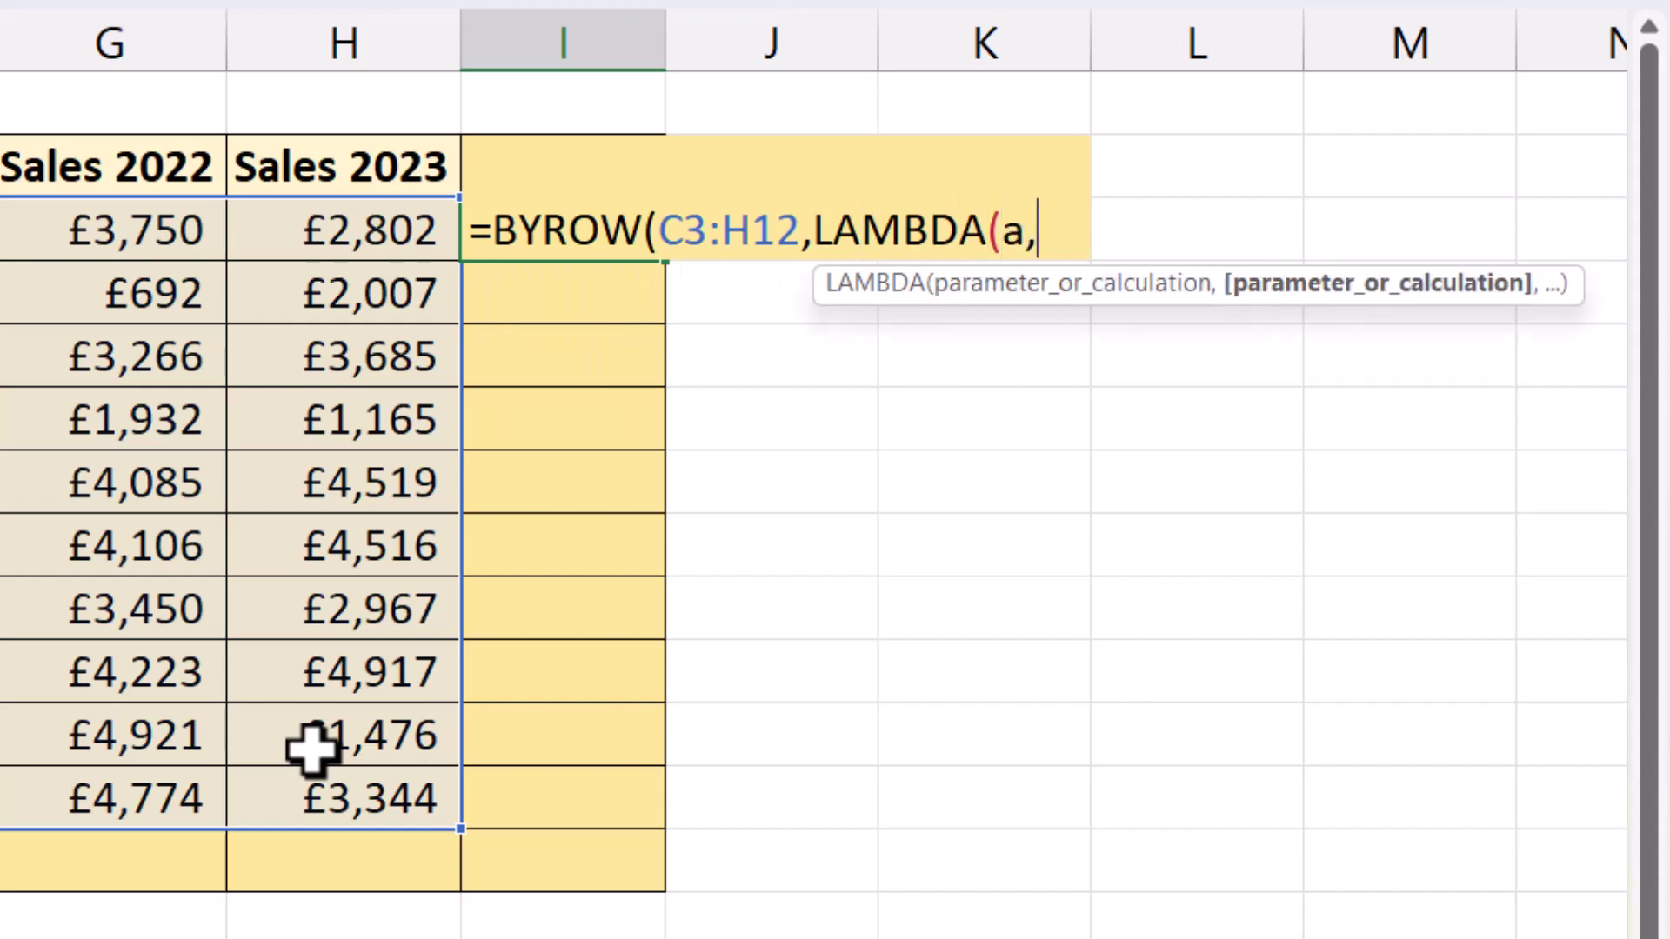
pyautogui.write('COUNTIF')
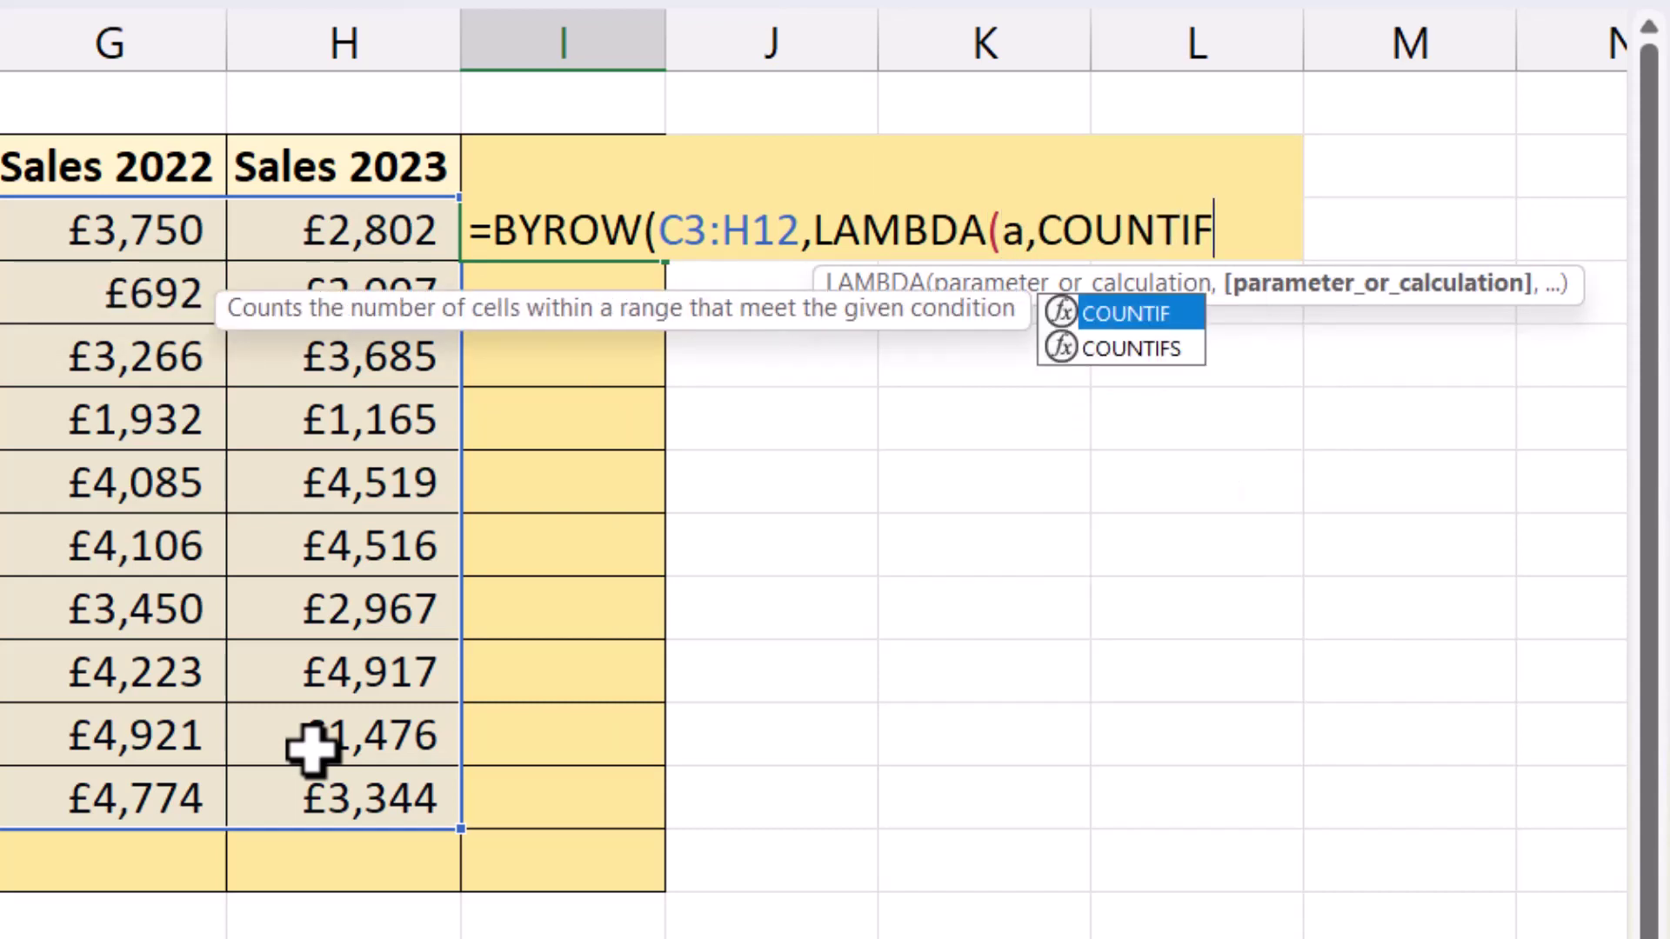
pyautogui.write('(a,')
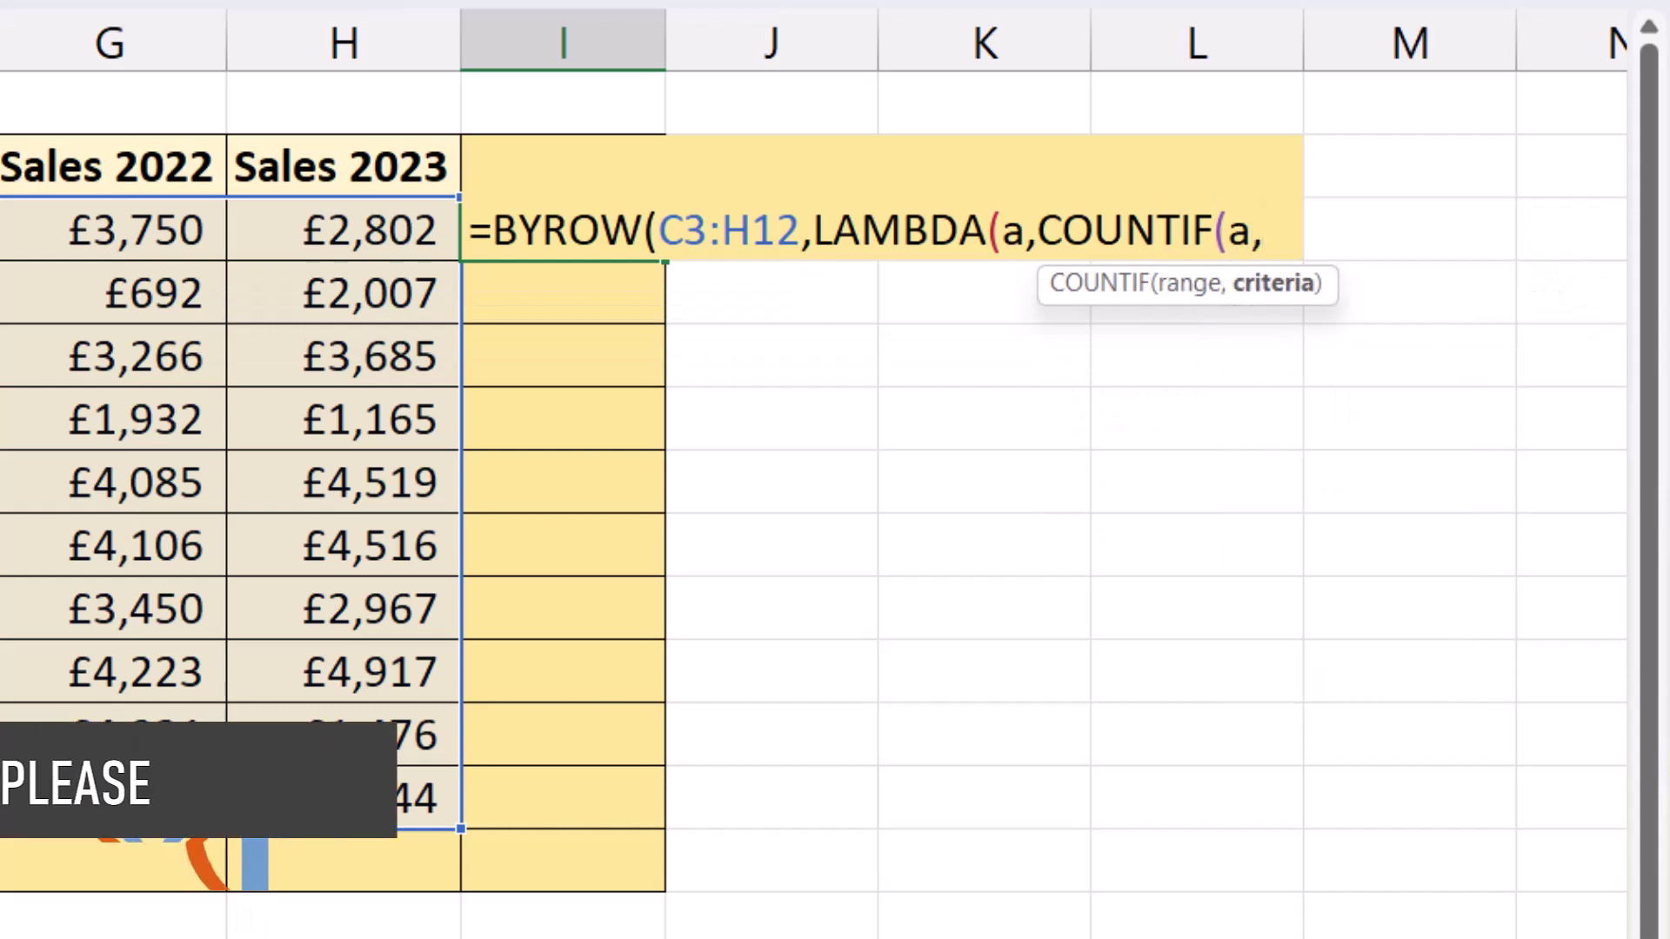
pyautogui.click(560, 161)
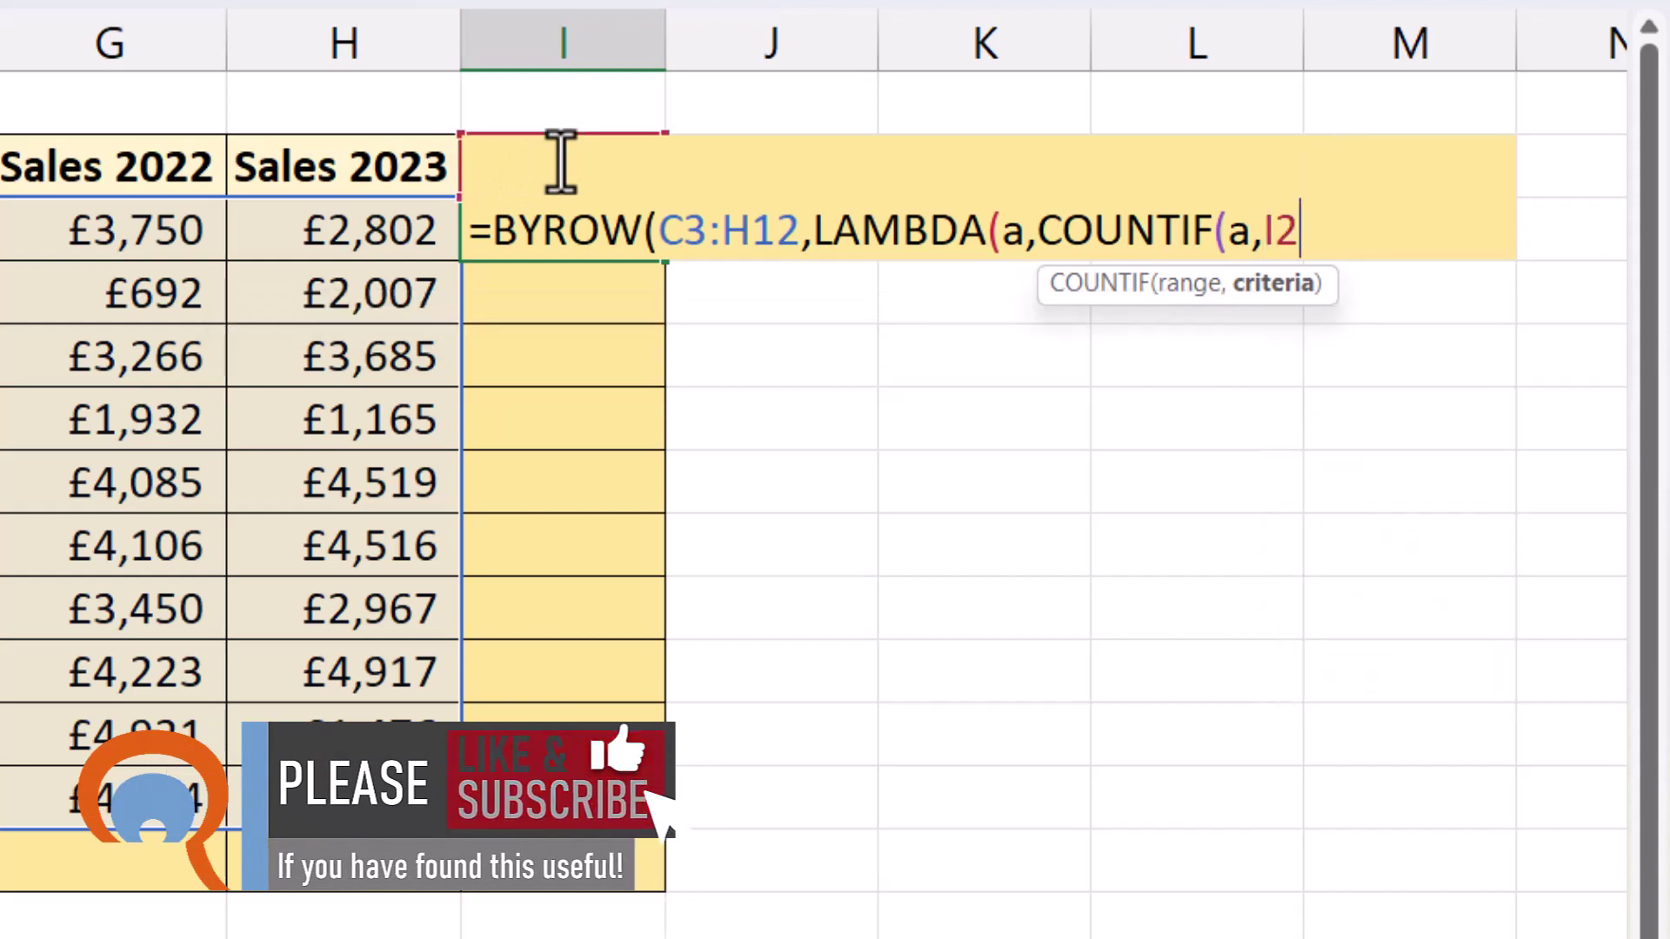
pyautogui.write(')')
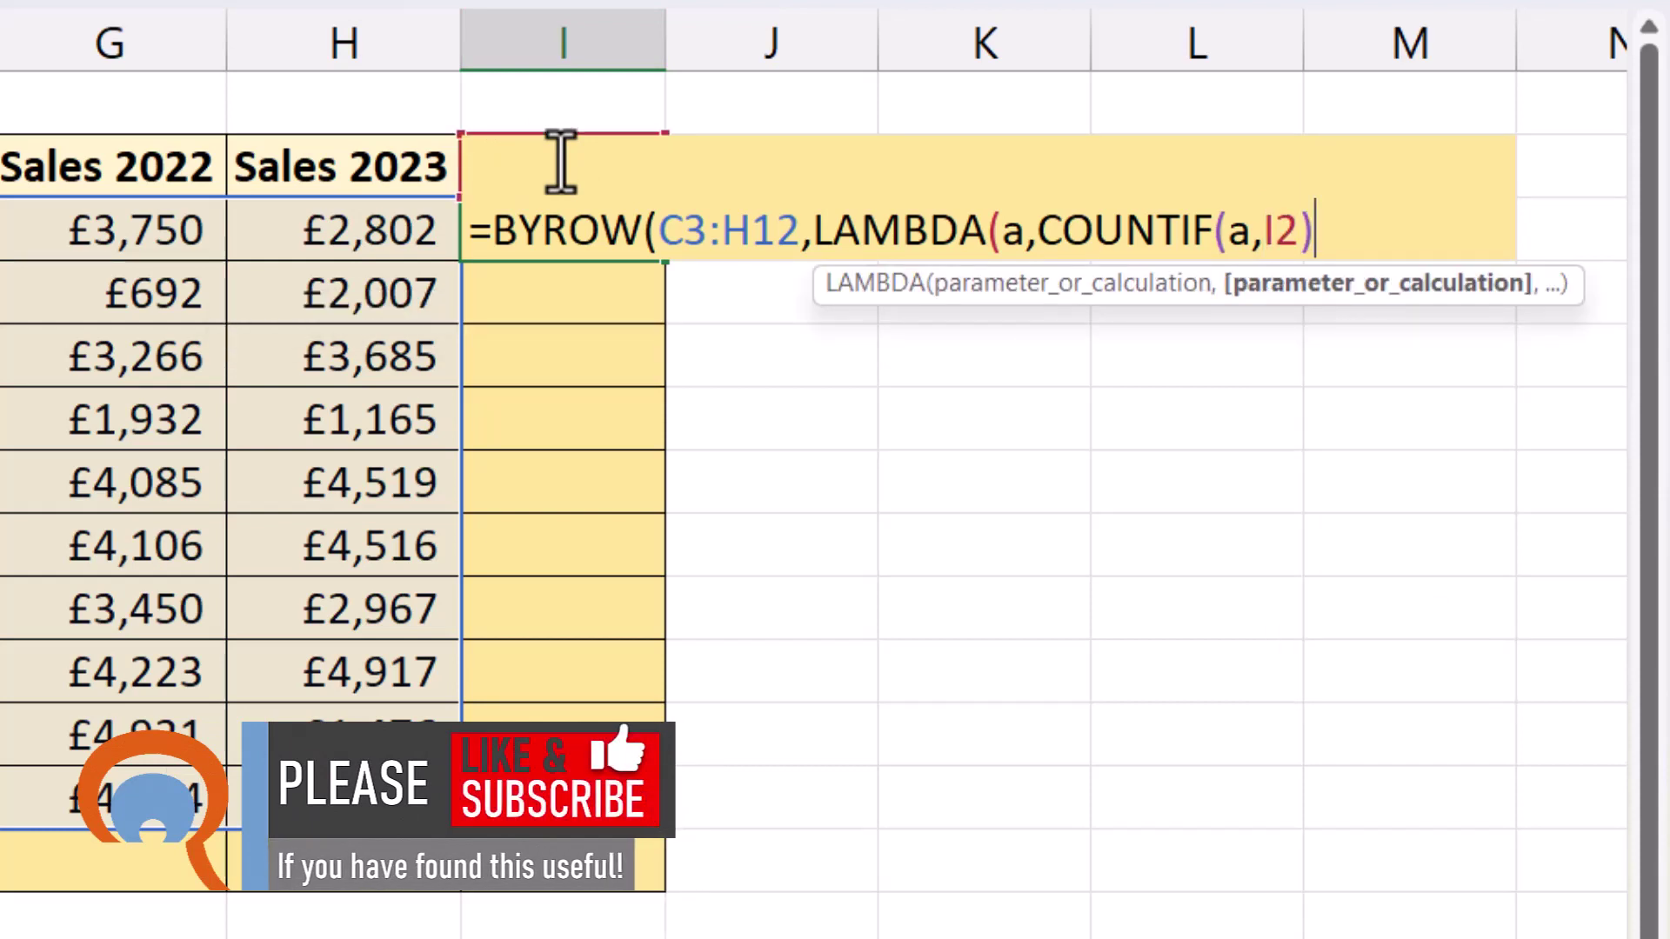
pyautogui.write('))')
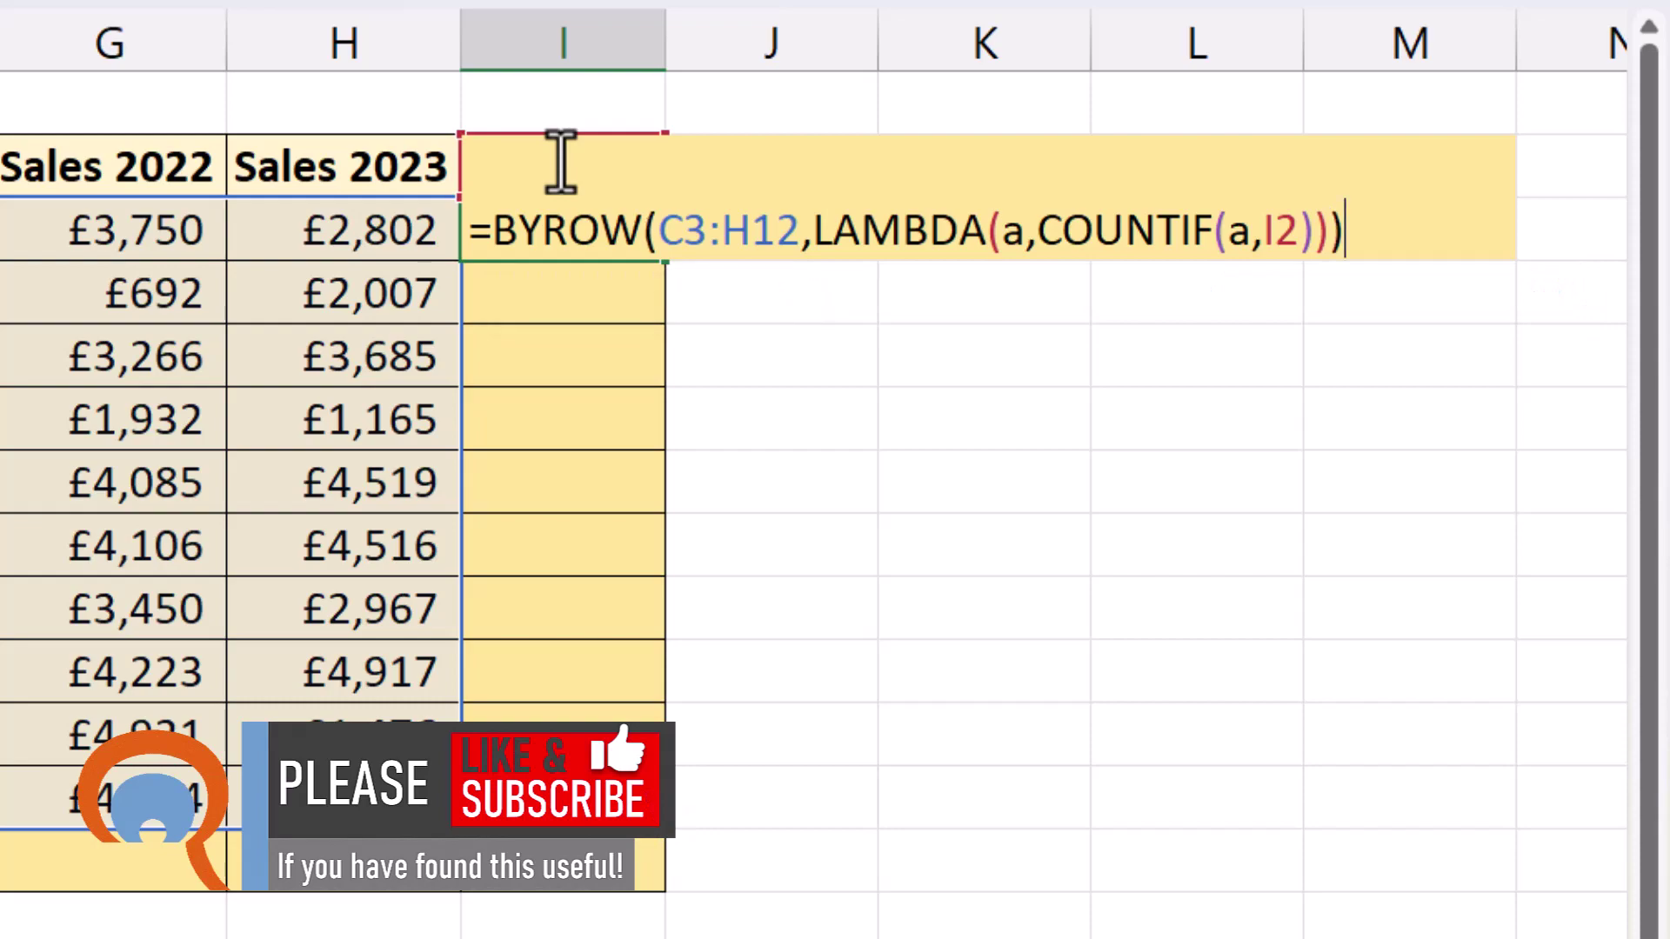
pyautogui.press('Return')
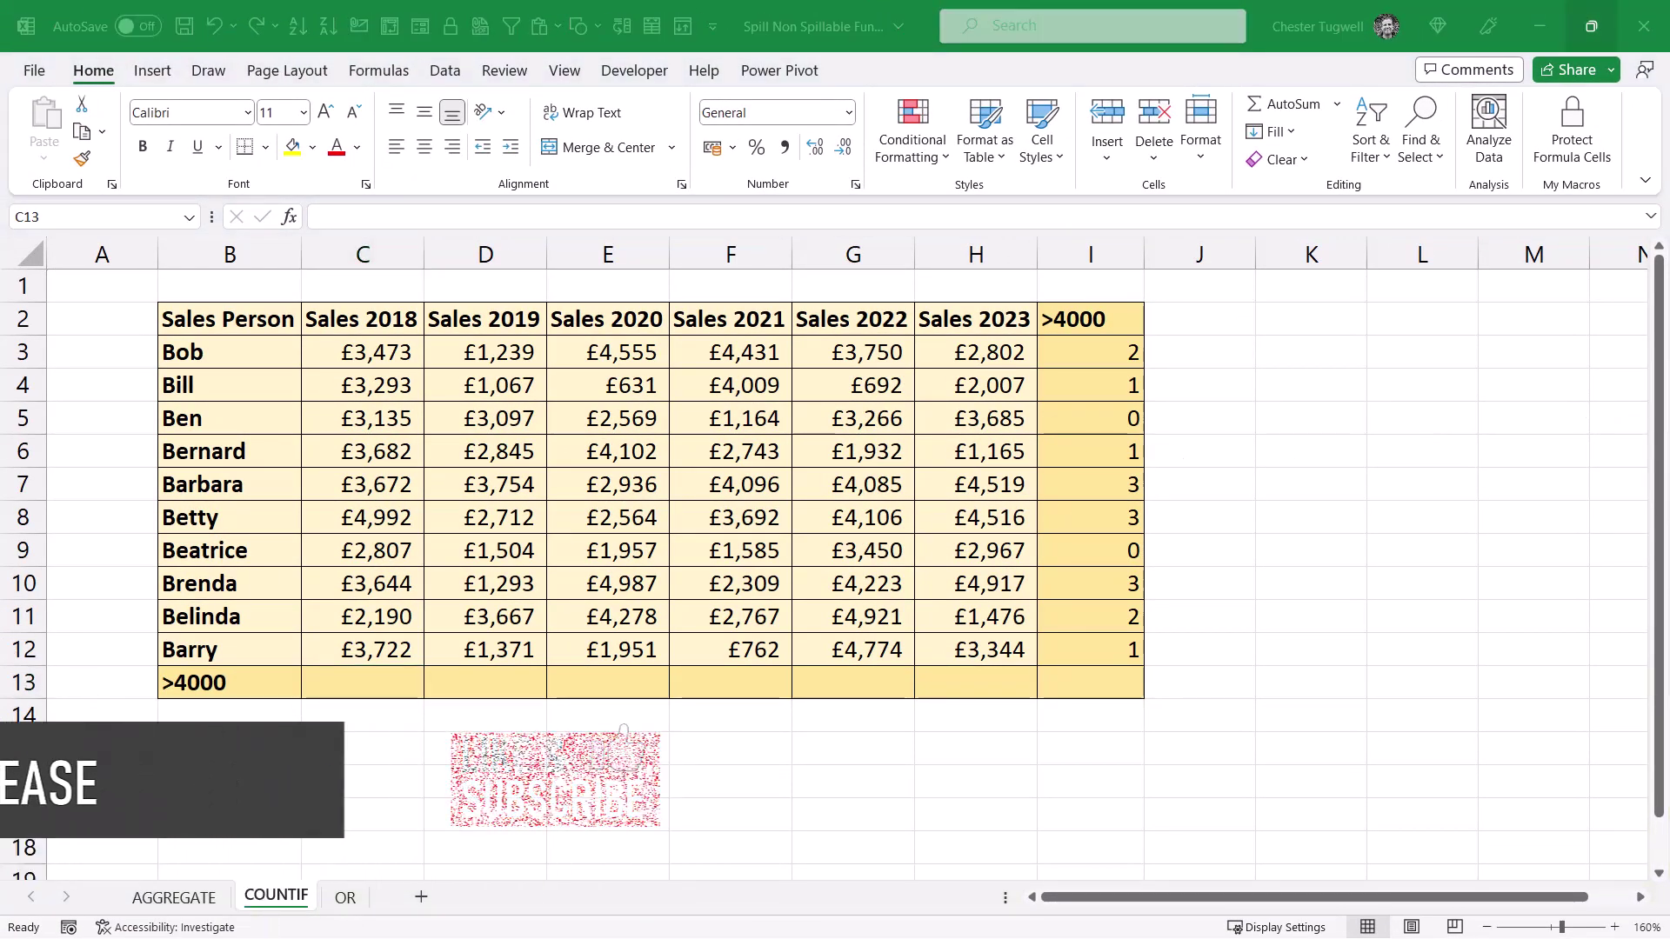
# - Enter =BYCOL(C3:H12,LAMBDA(a,COUNTIF(a,B13))) in C13, spilling per-year counts 1,0,4,3,5,3
pyautogui.write('=BY')
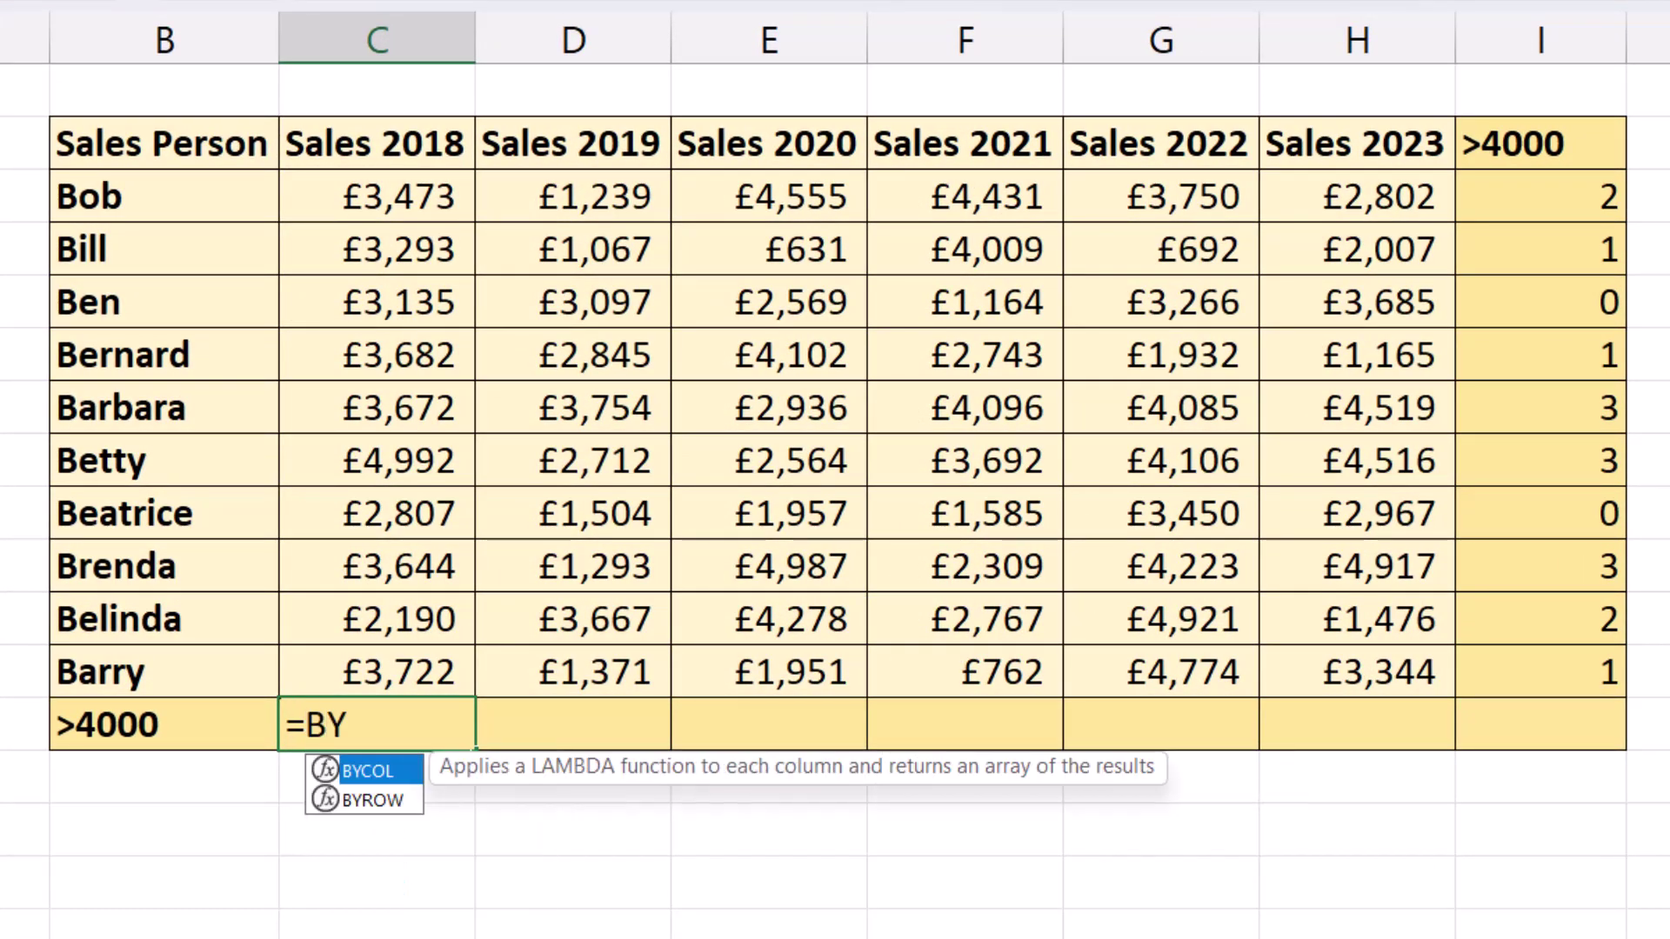
pyautogui.write('COL(')
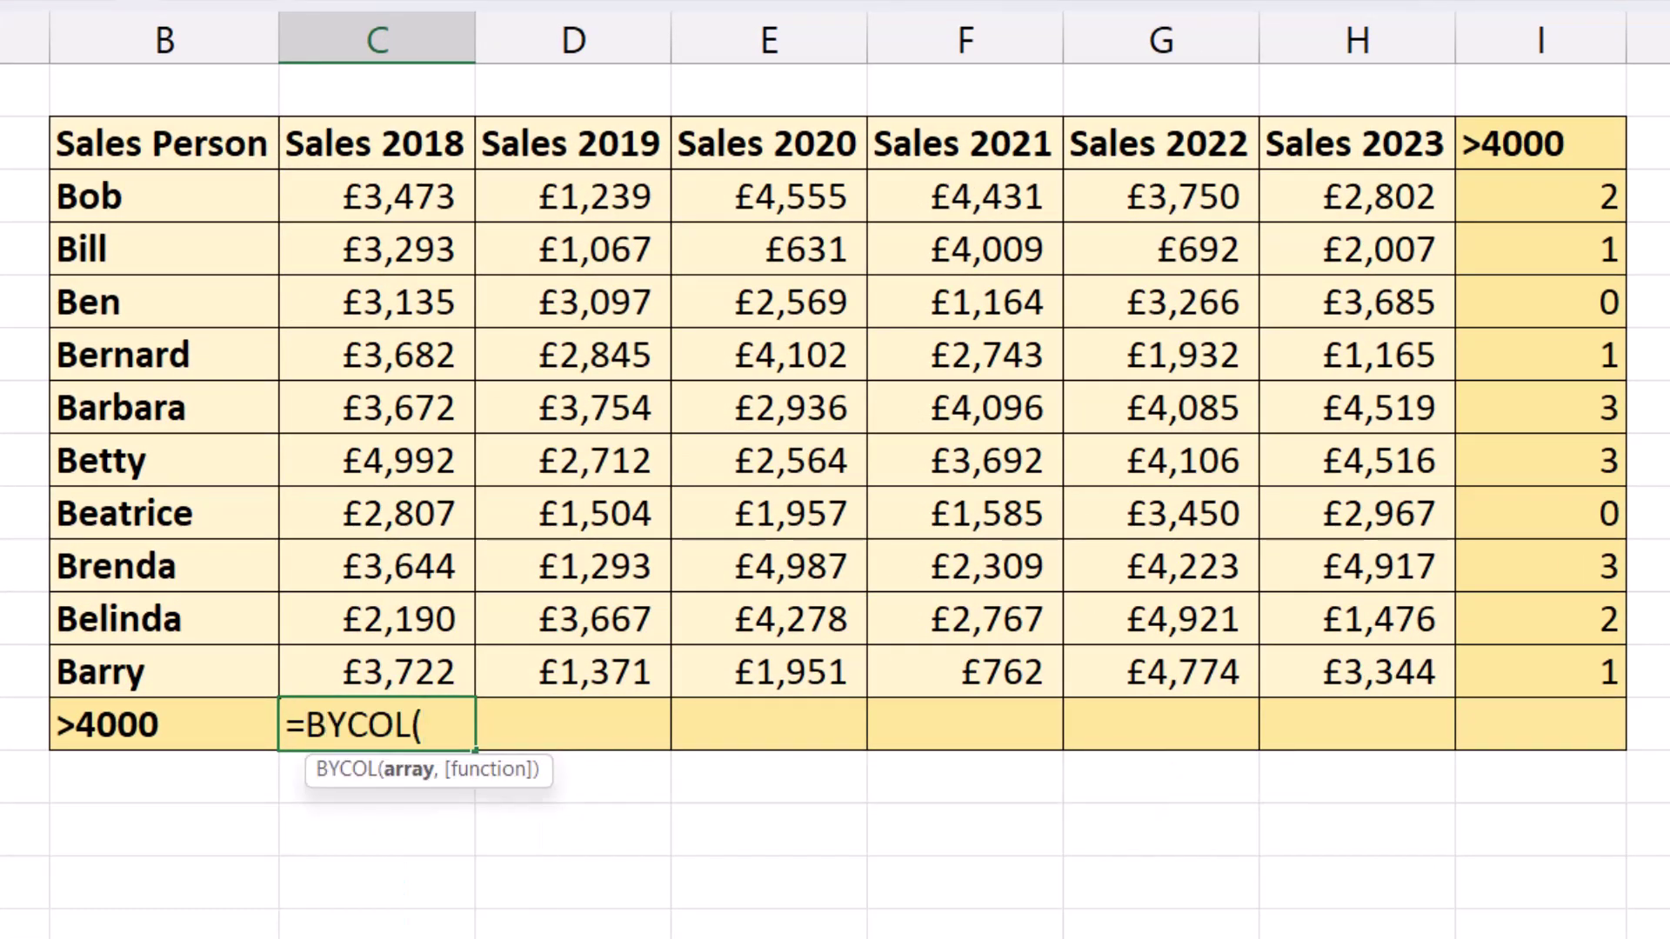
pyautogui.moveTo(403, 194); pyautogui.dragTo(1297, 665)
pyautogui.write(',')
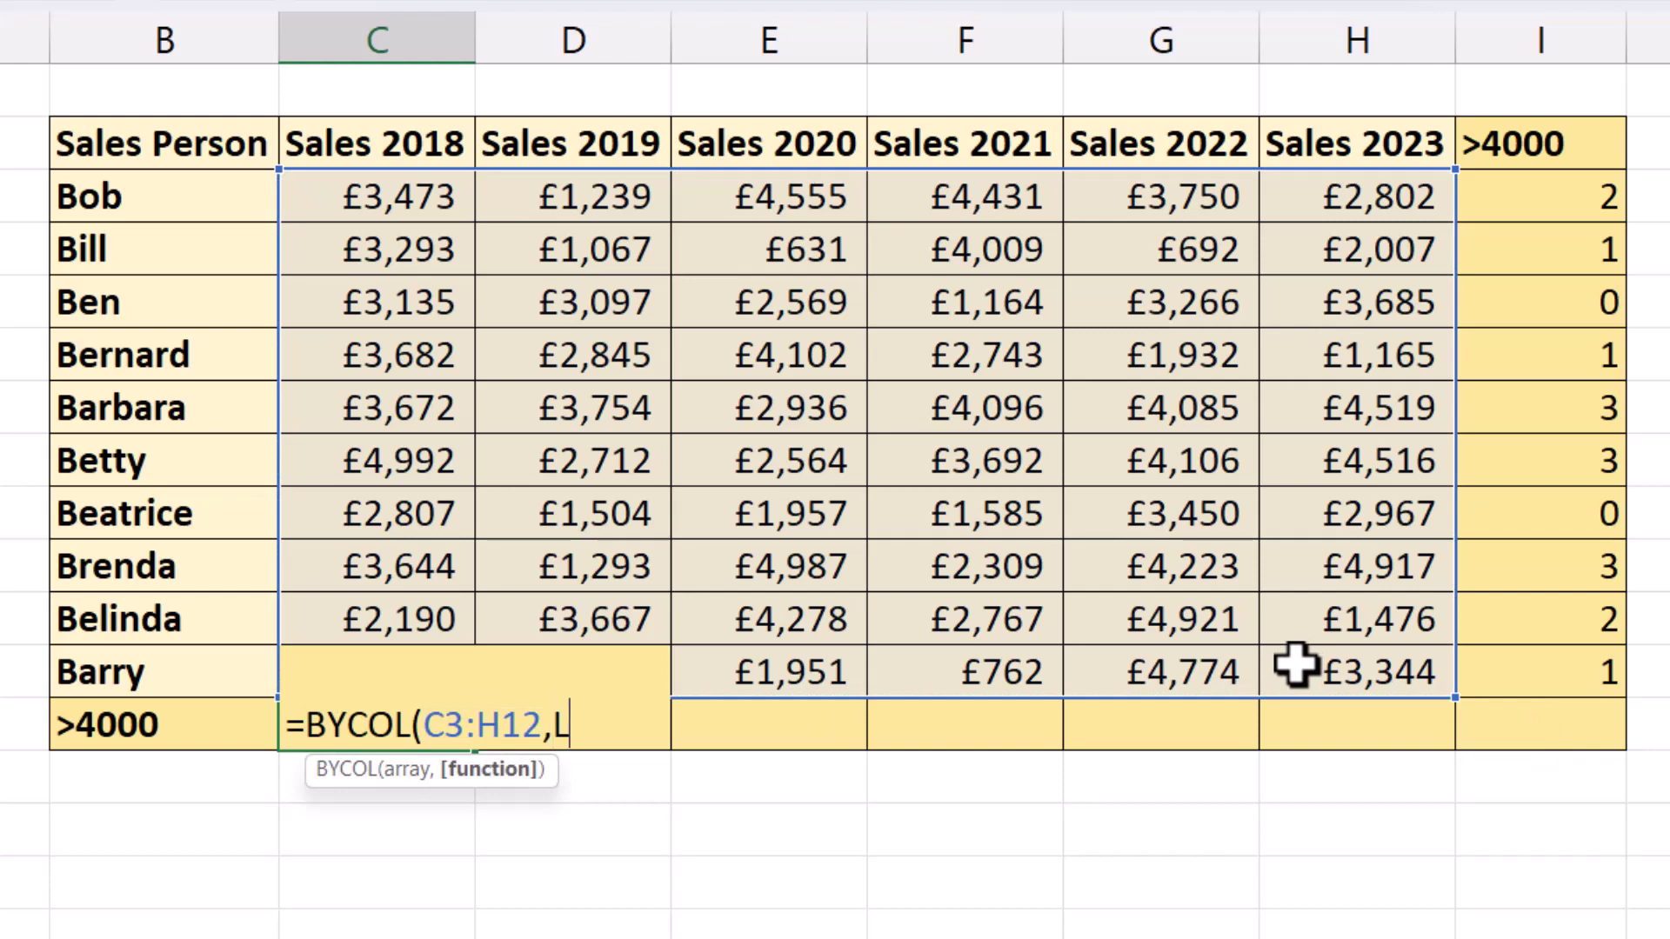
pyautogui.write('LAMBD')
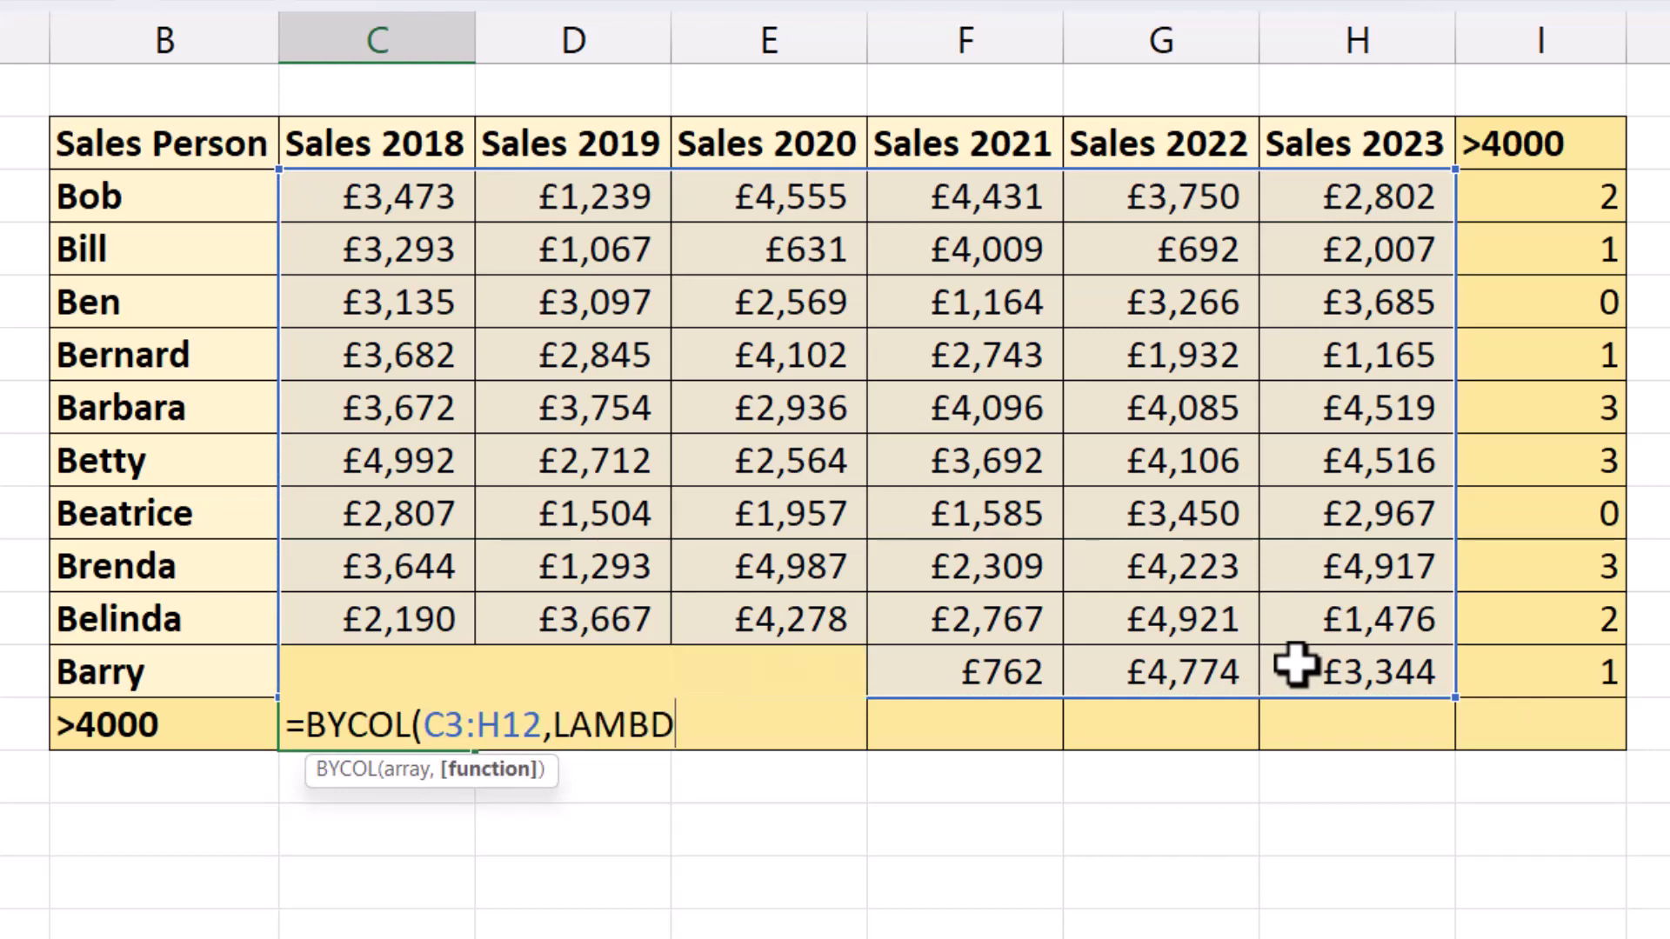
pyautogui.write('A(a,')
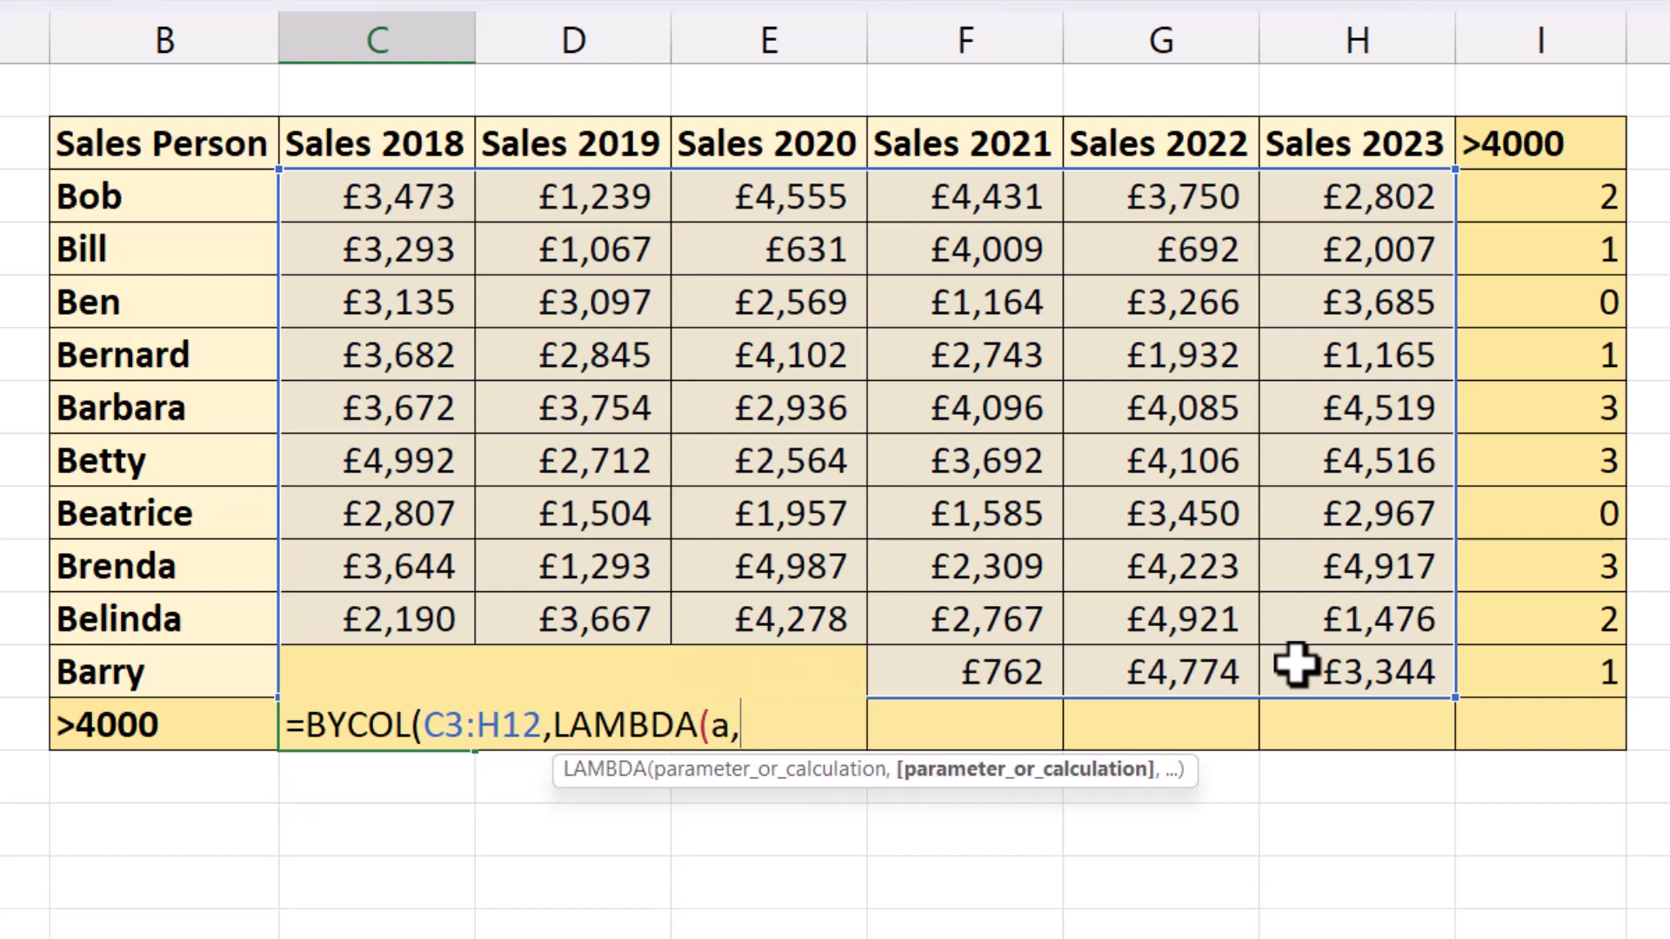
pyautogui.write('COUNTI')
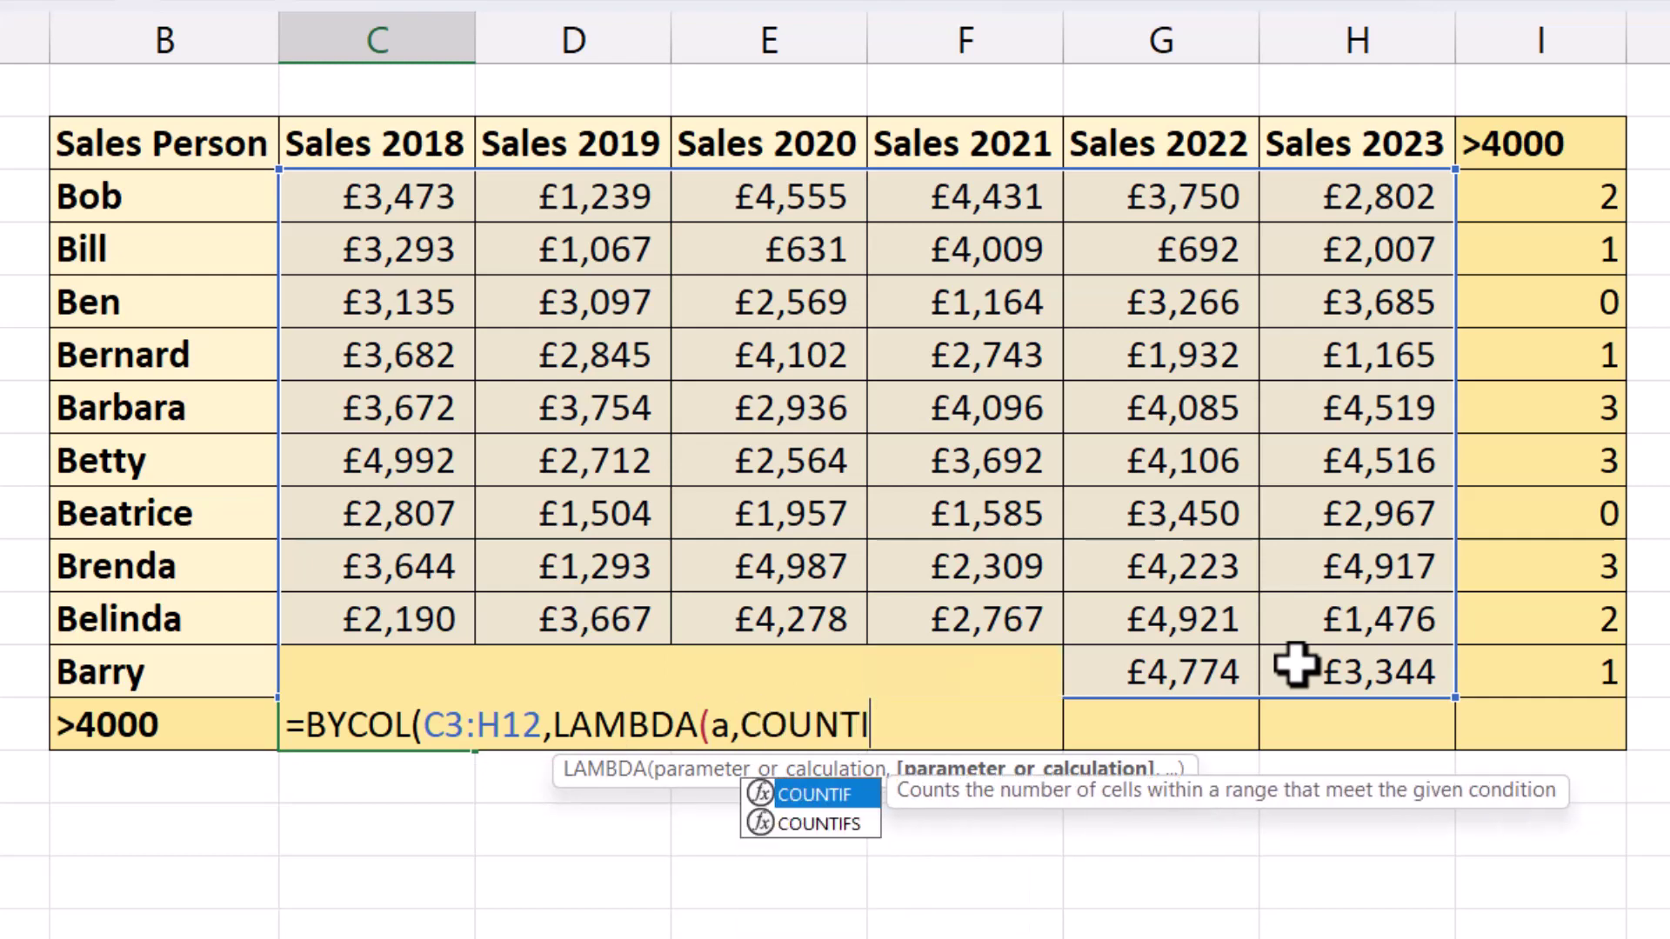
pyautogui.write('F(')
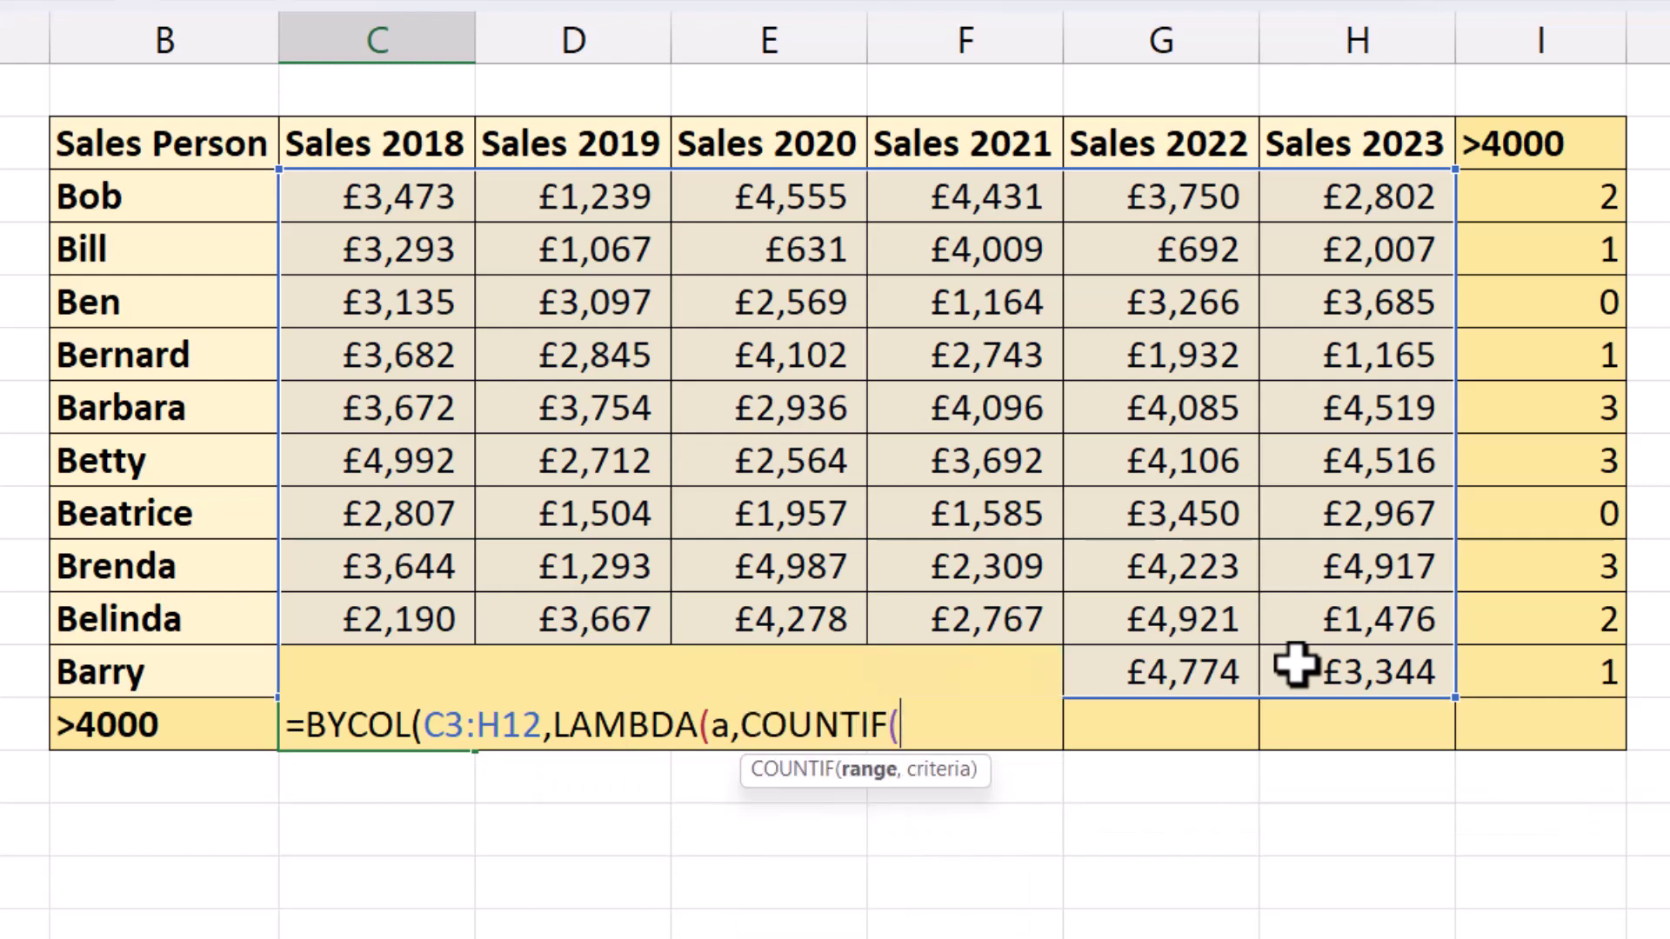
pyautogui.write('a')
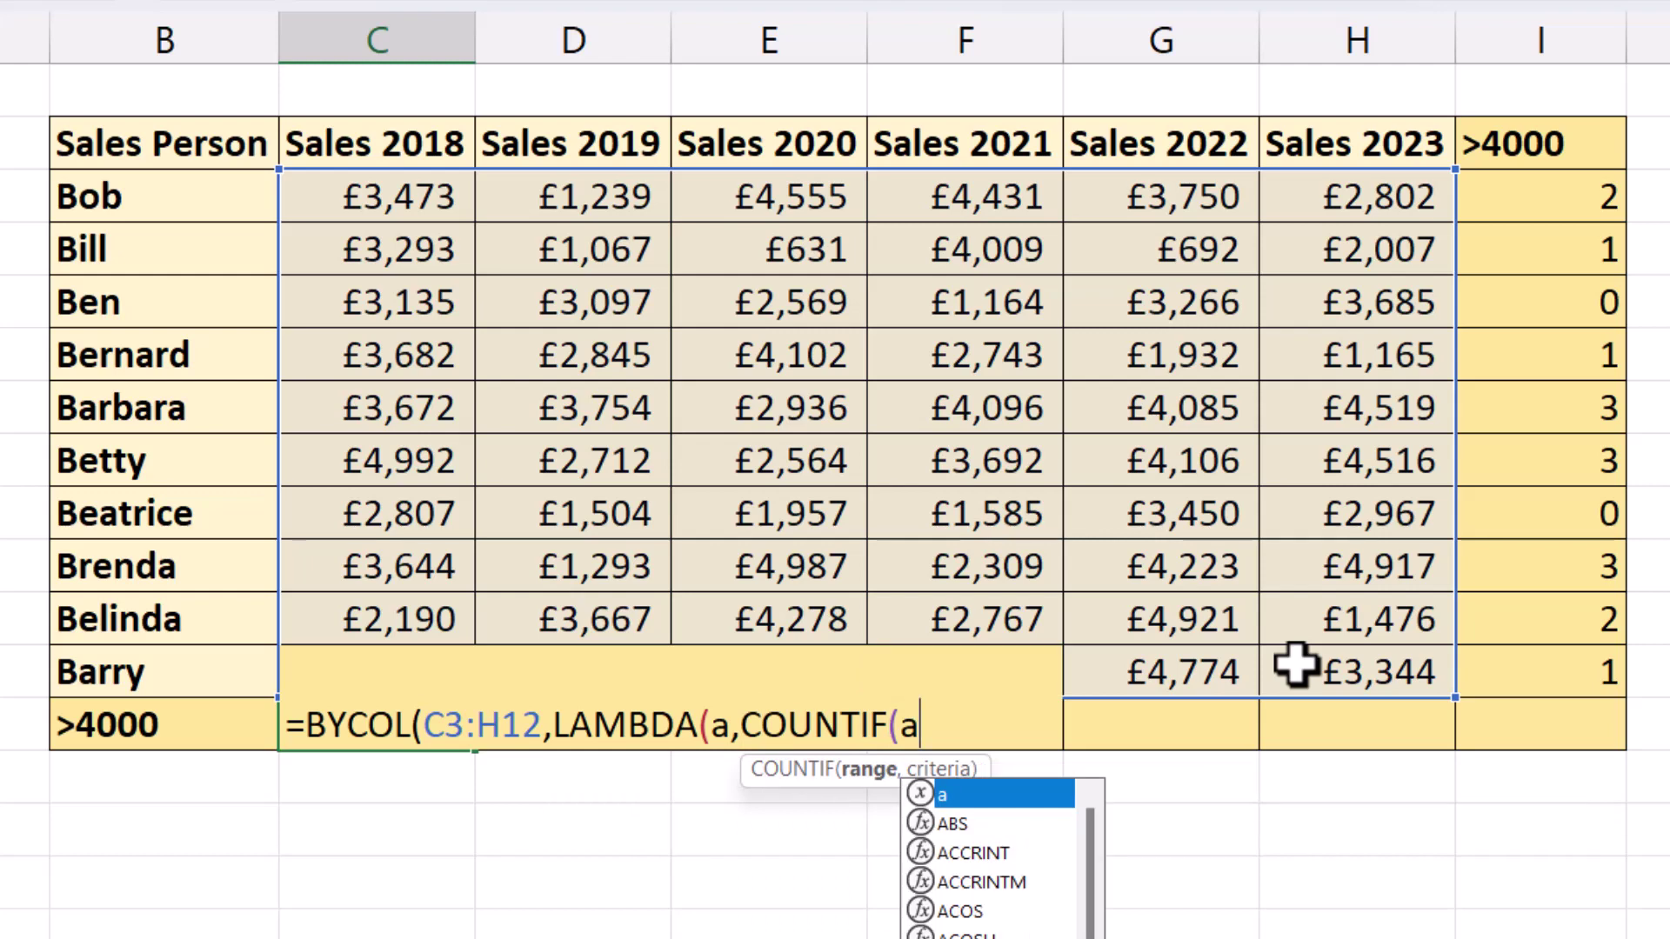
pyautogui.write(',')
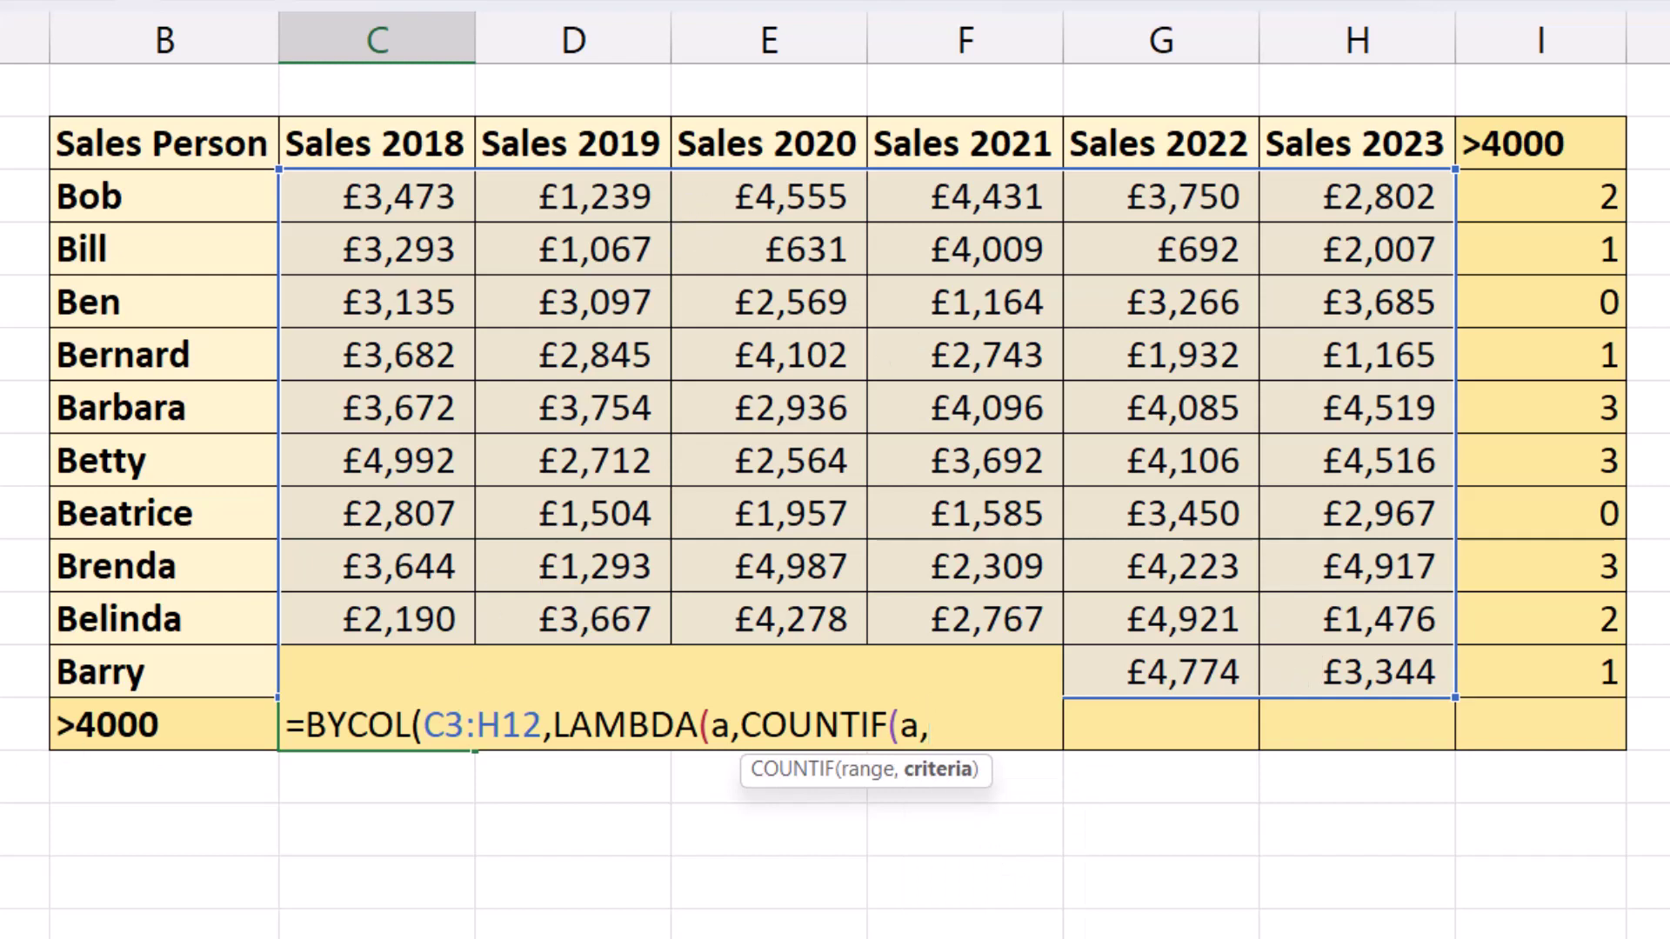
pyautogui.click(220, 725)
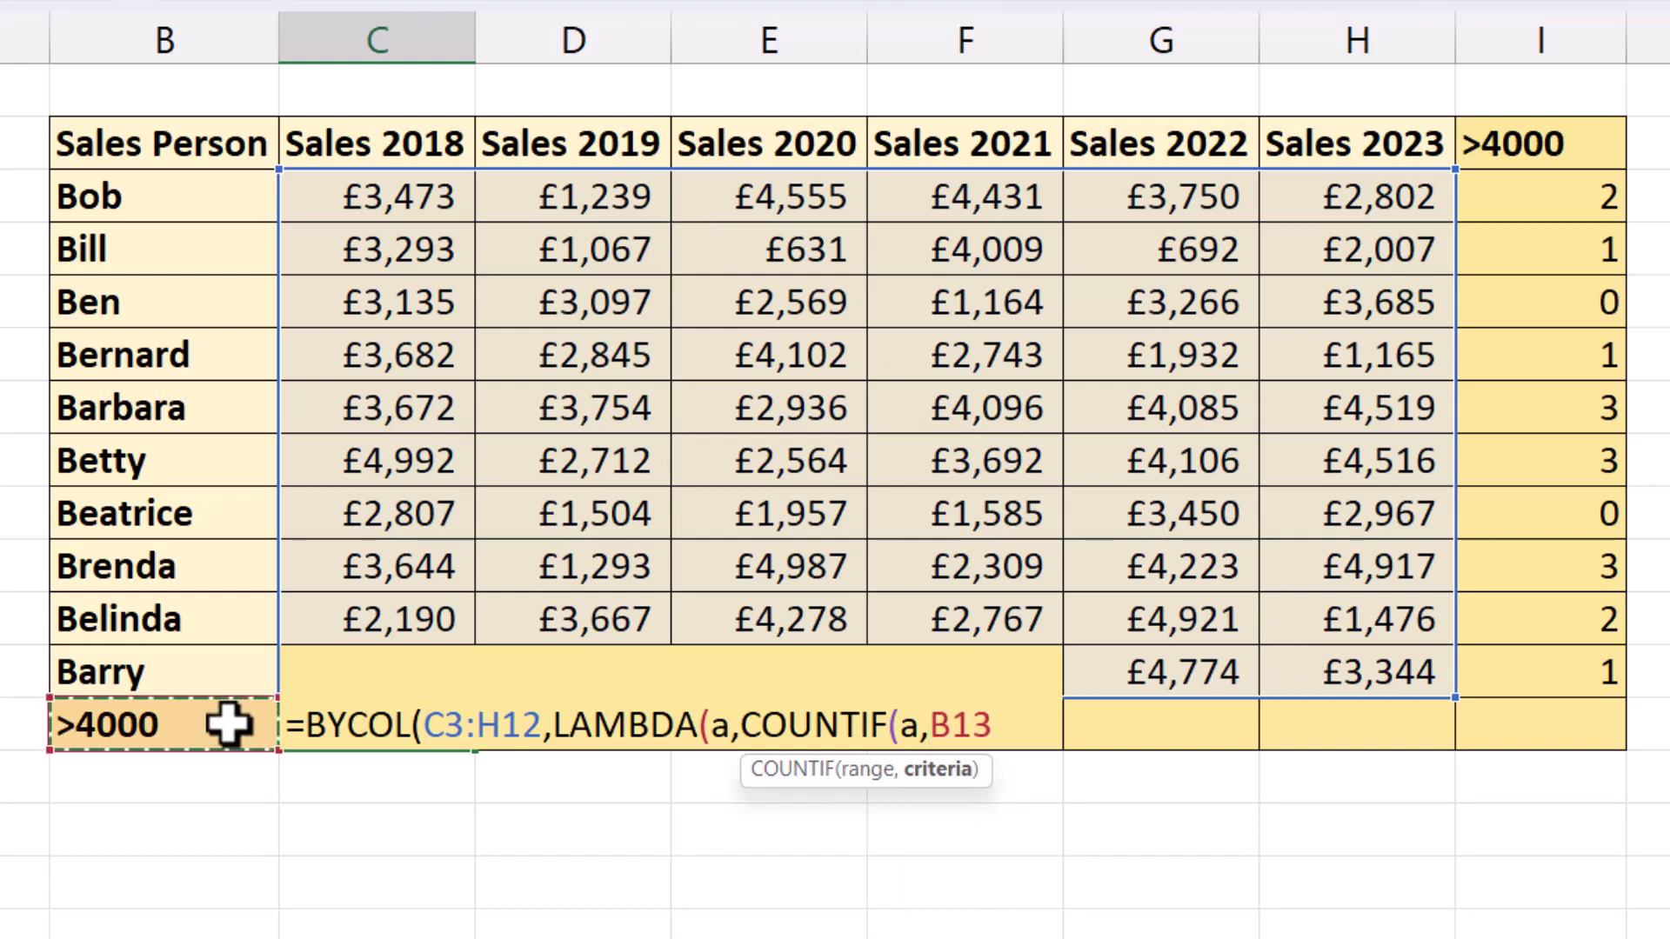
pyautogui.write(')')
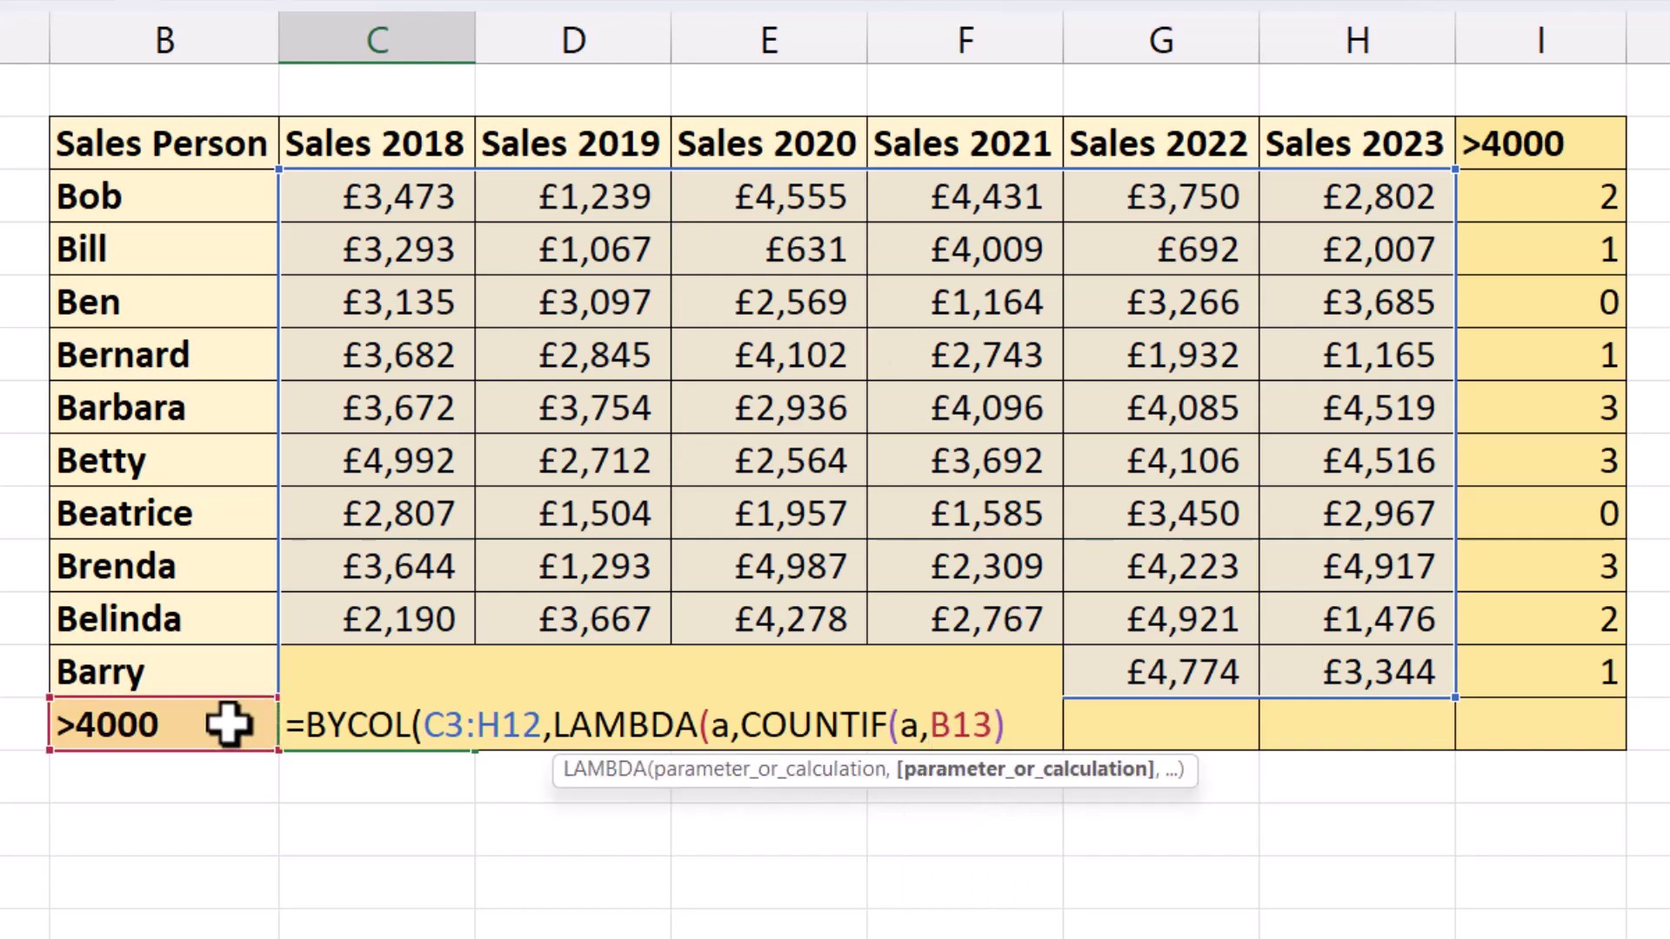
pyautogui.write('))')
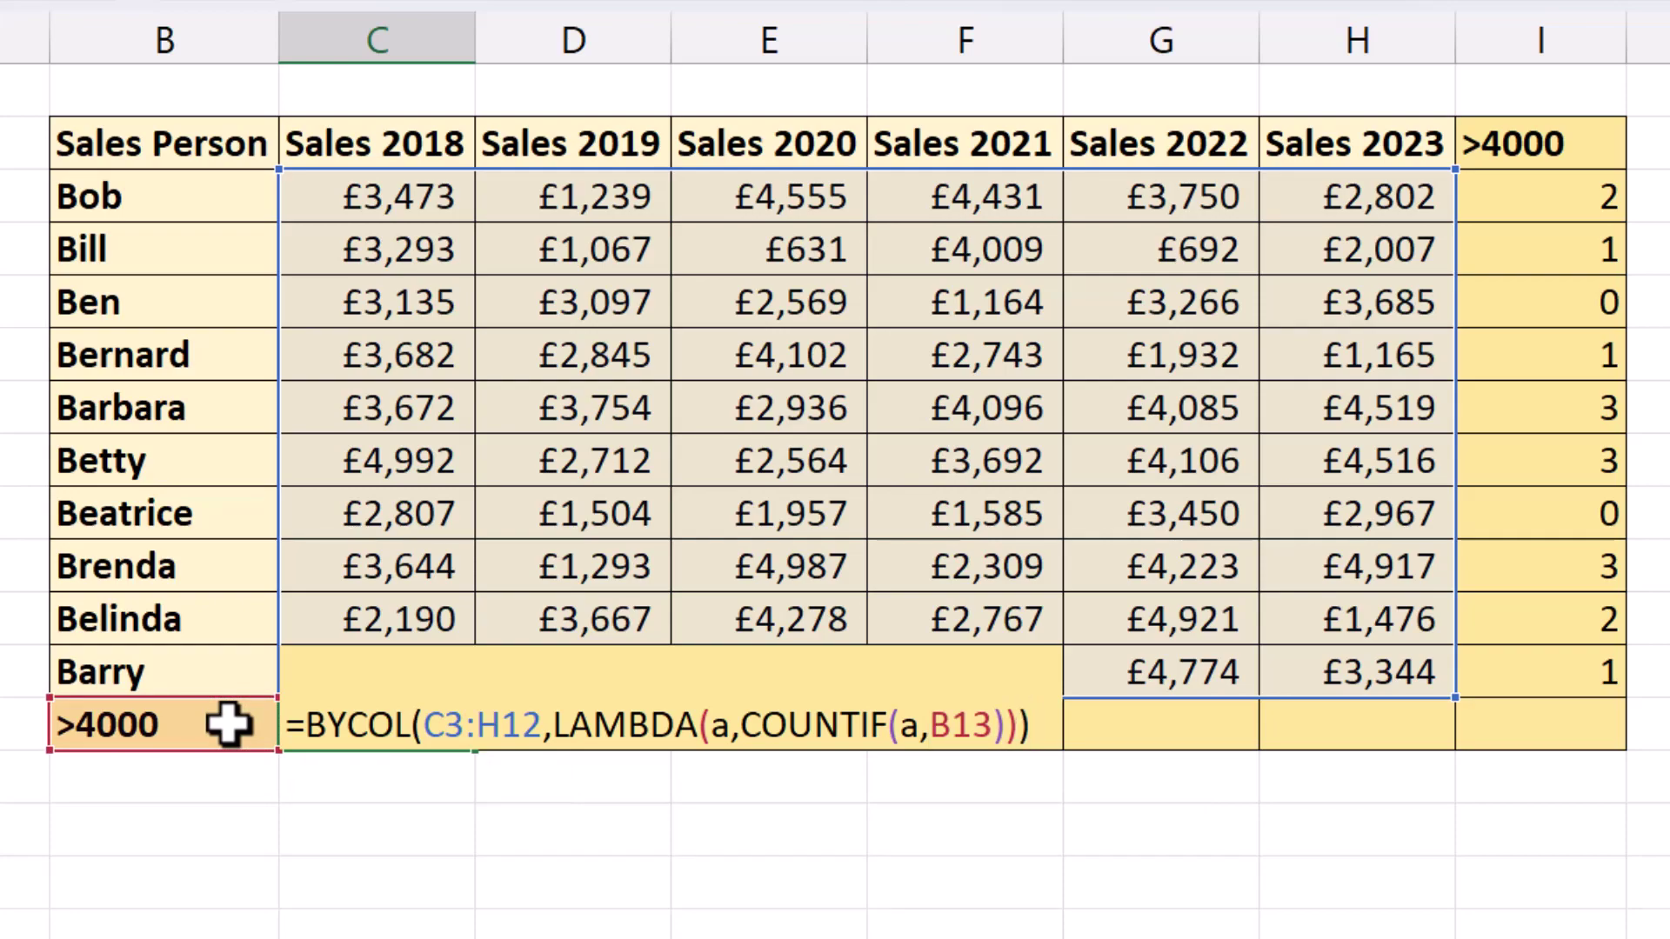
pyautogui.press('Return')
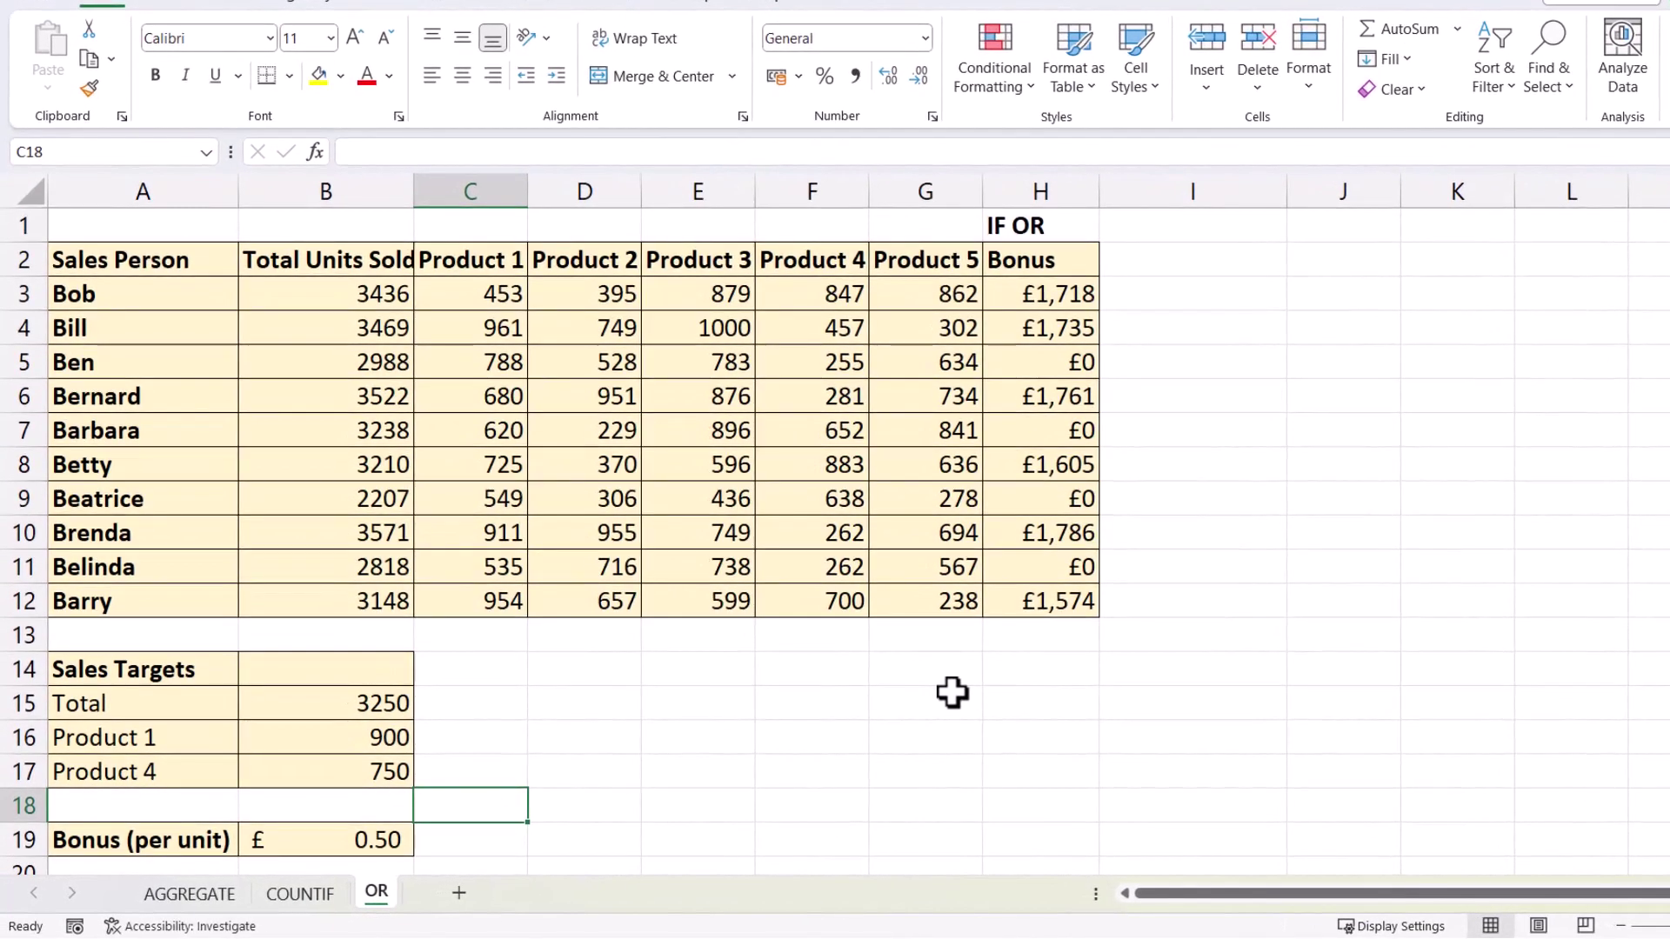
pyautogui.doubleClick(1070, 296)
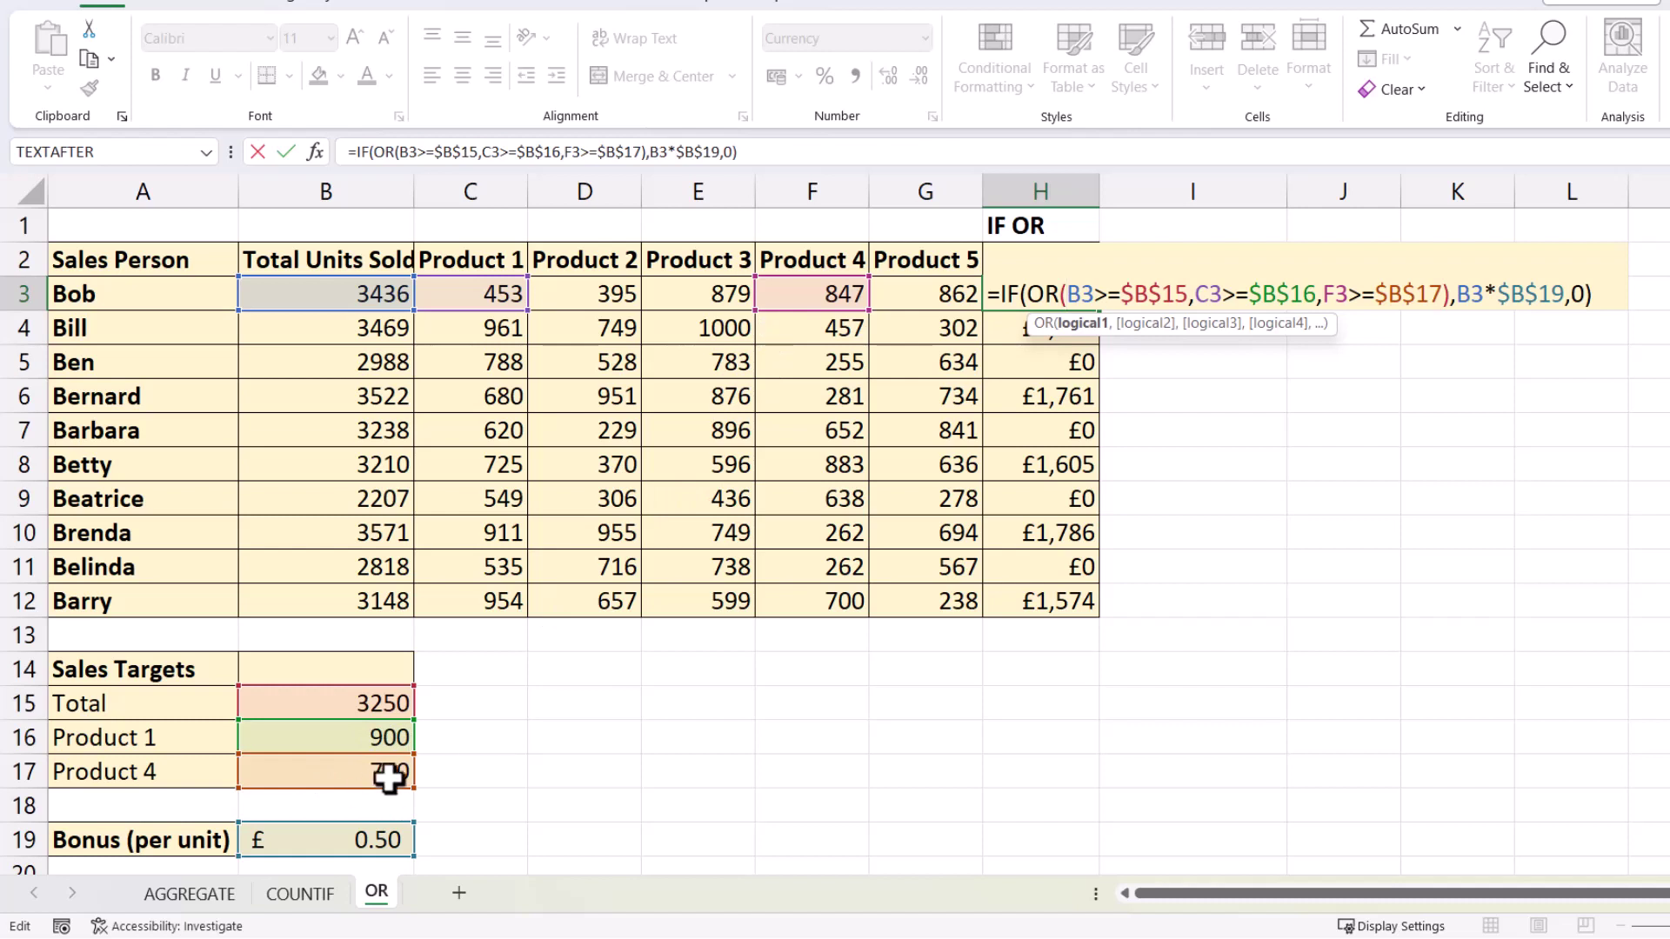
pyautogui.press('Tab')
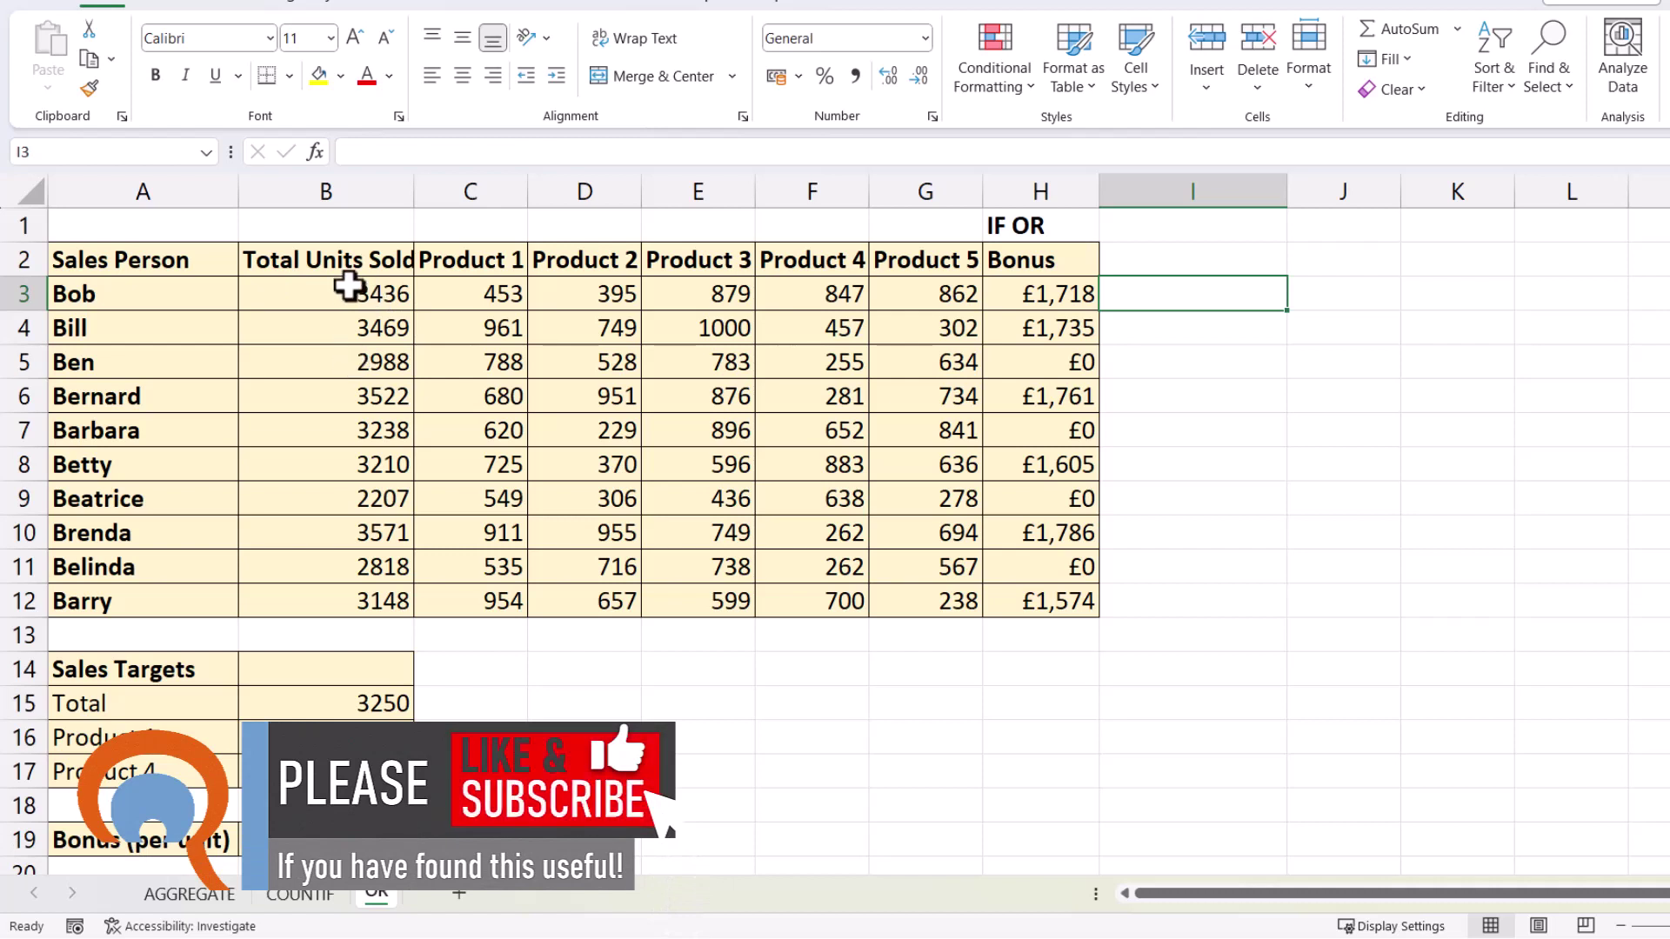
pyautogui.rightClick(346, 396)
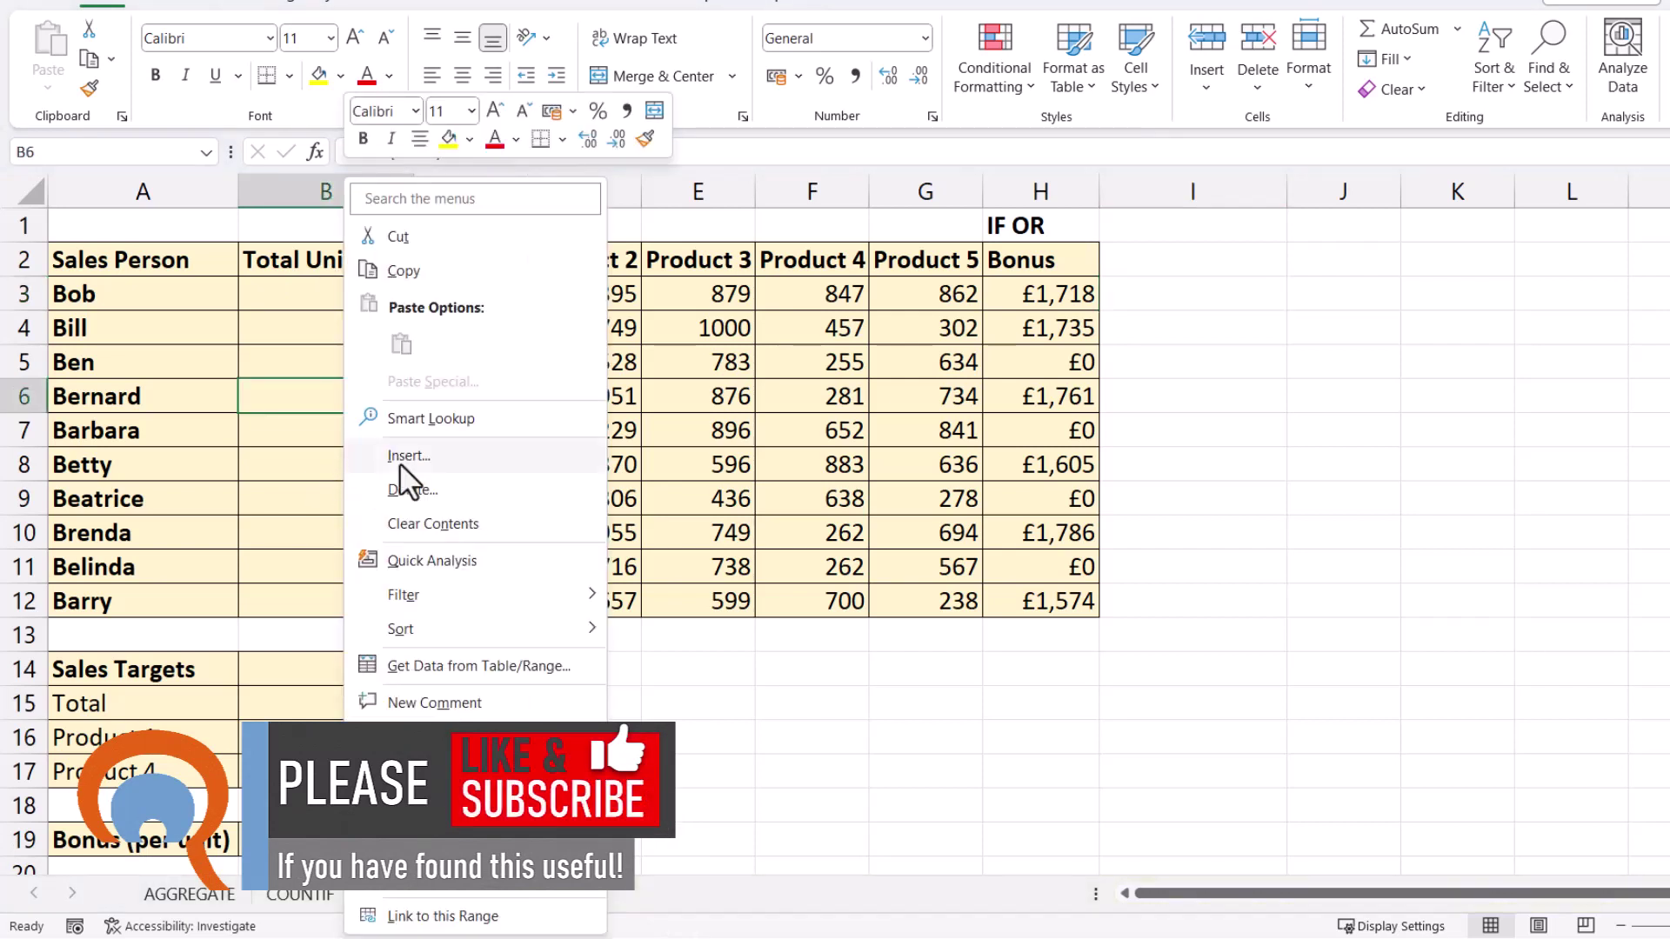
pyautogui.click(633, 320)
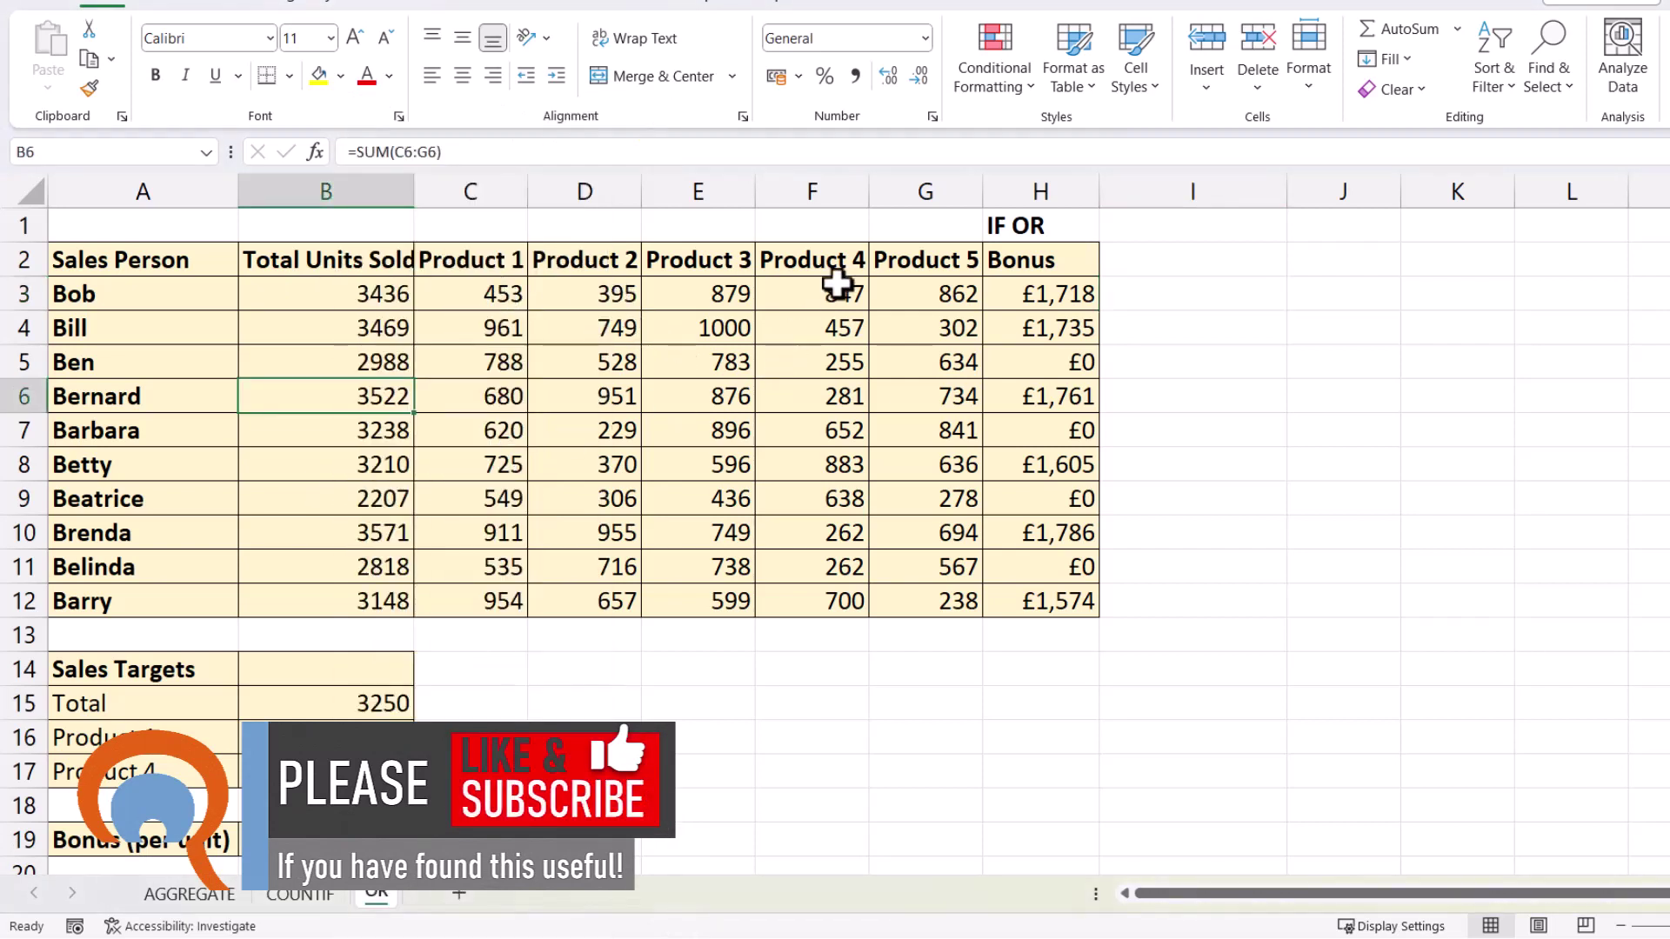
# - Start =MAP(B3:B12,C3:C12,F3:F12,Lambda(total,Prod1,Prod4, in cell I3
pyautogui.click(1165, 301)
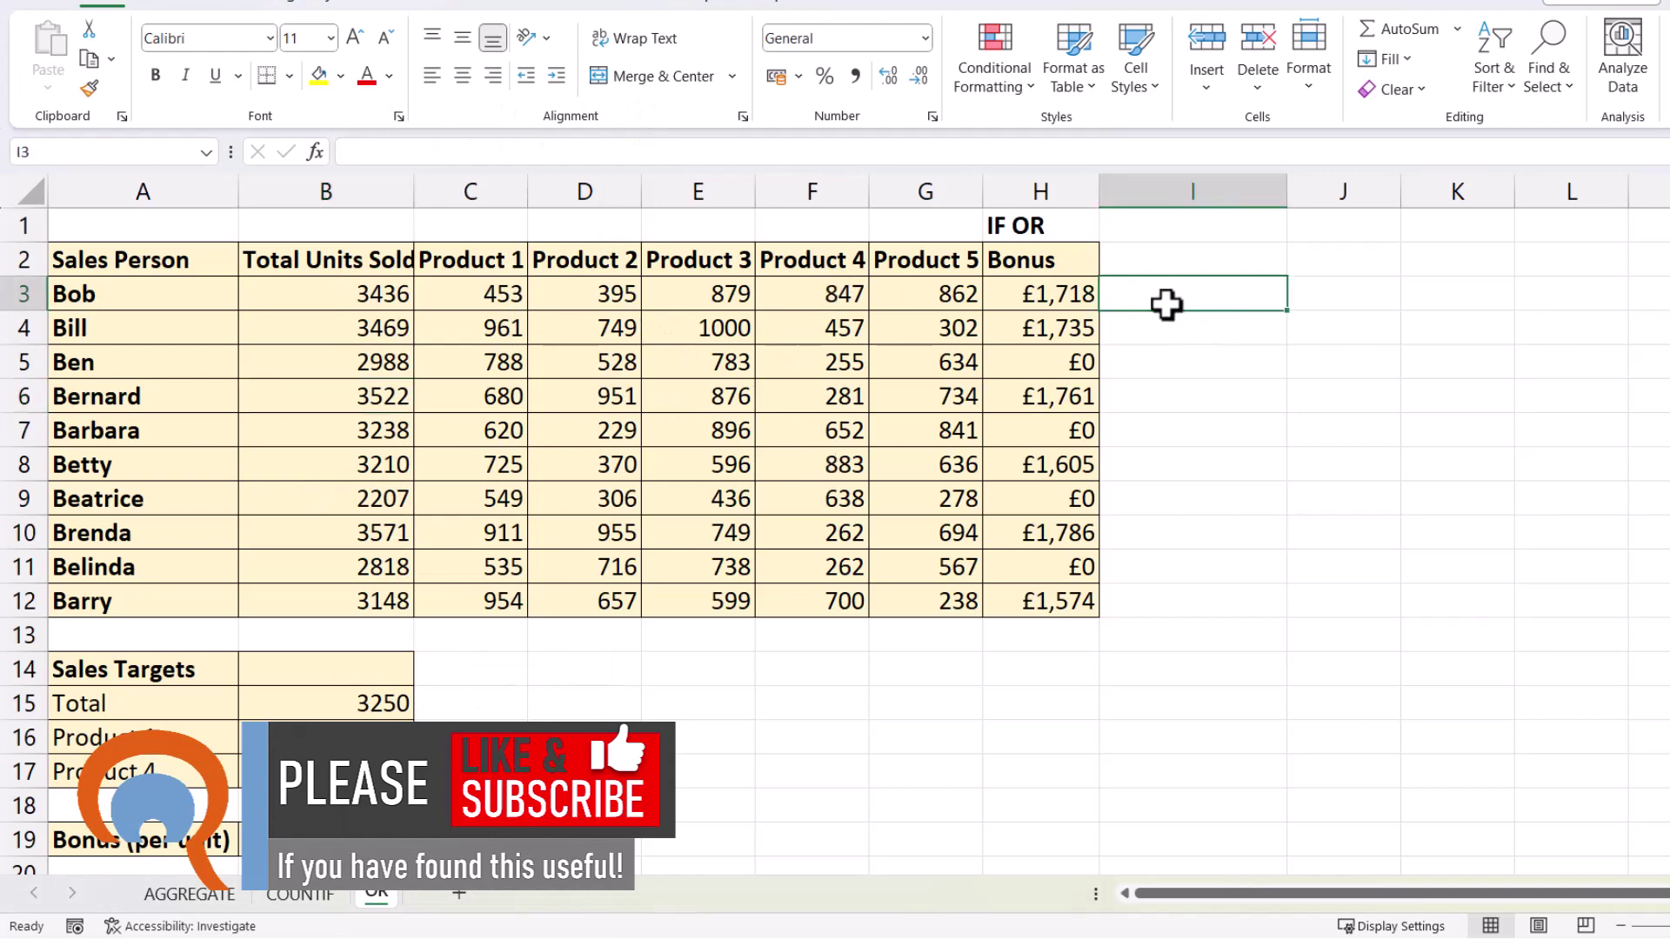
pyautogui.write('=MAP(')
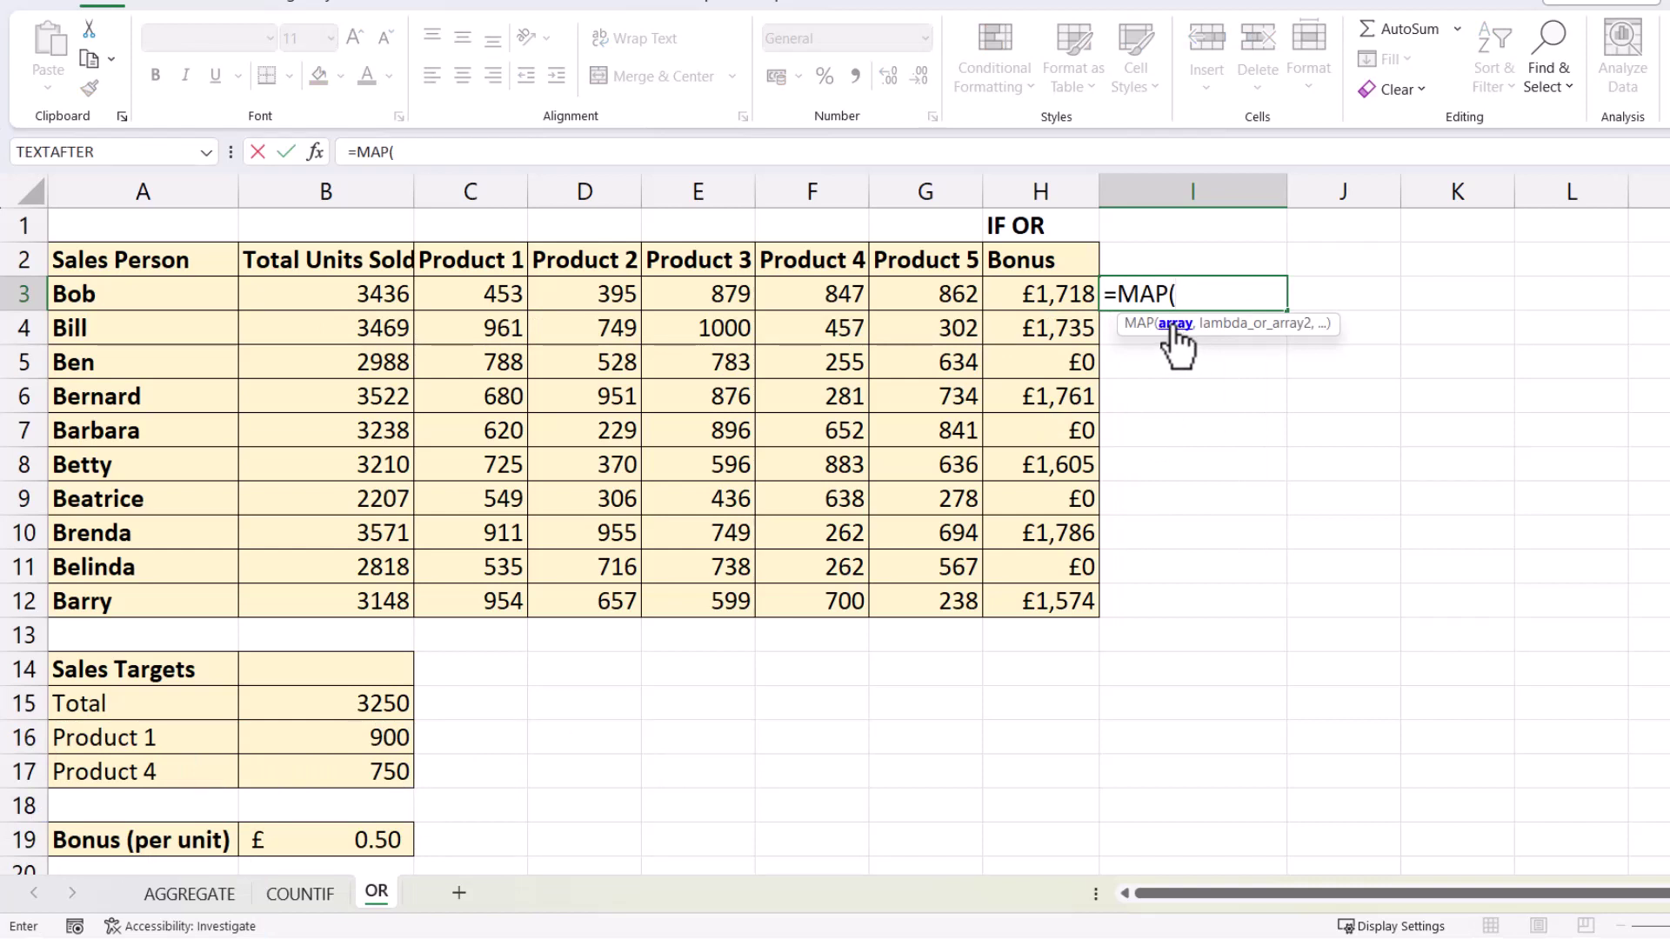
pyautogui.moveTo(341, 294); pyautogui.dragTo(313, 600)
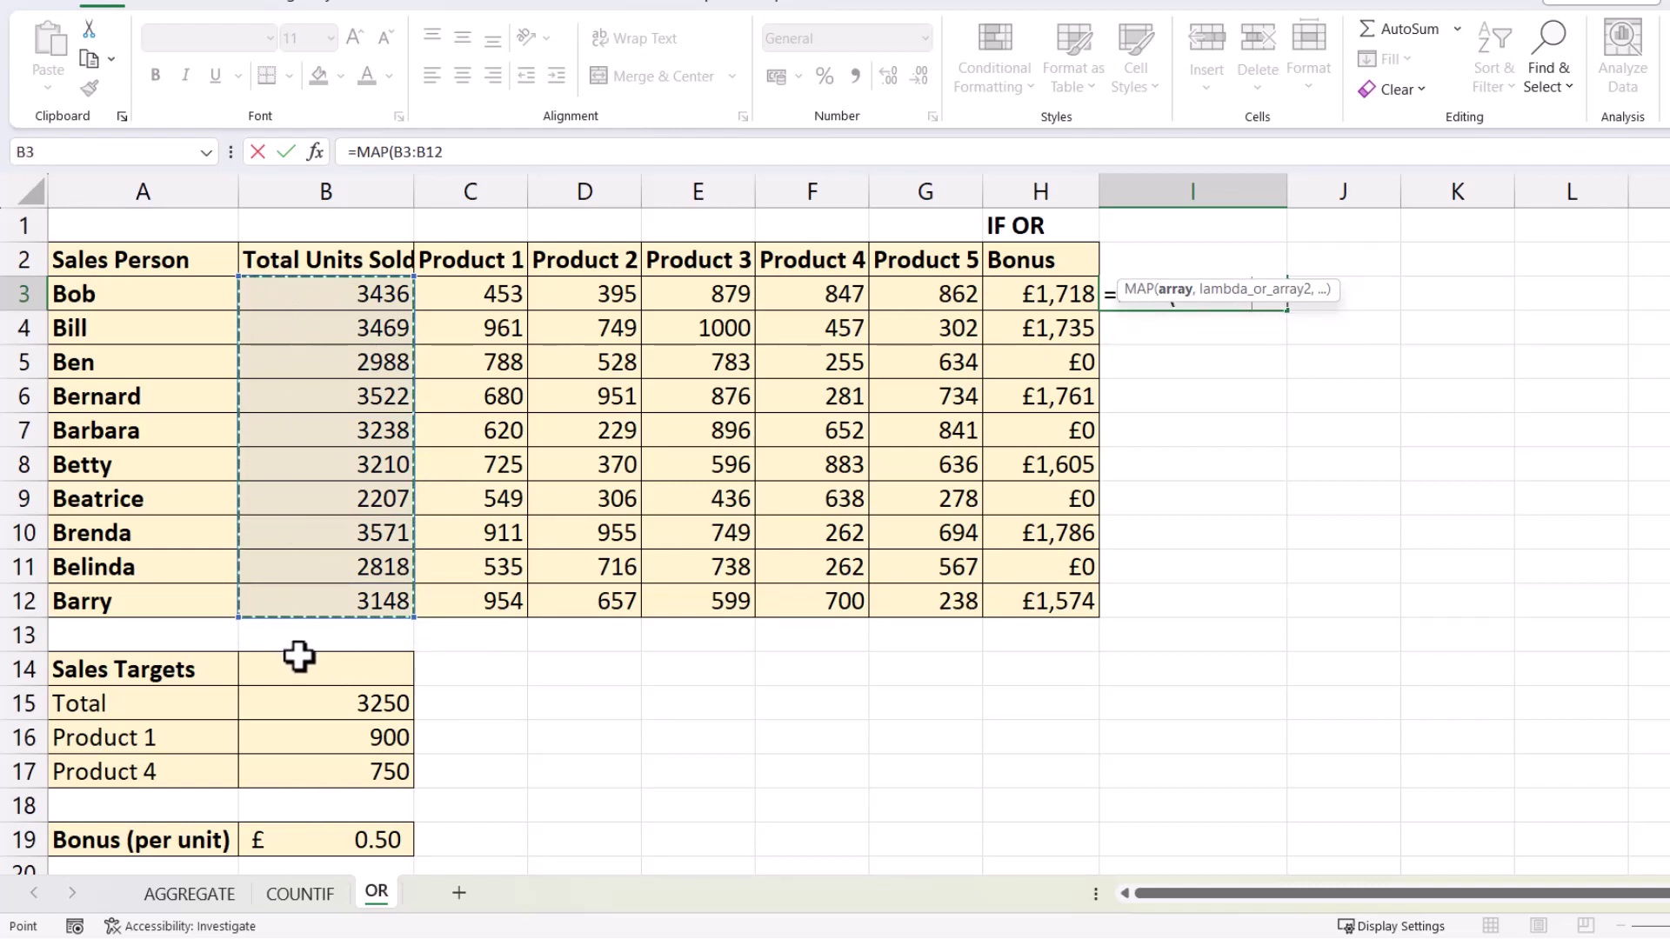
pyautogui.write(',')
pyautogui.moveTo(461, 294); pyautogui.dragTo(462, 592)
pyautogui.write(',')
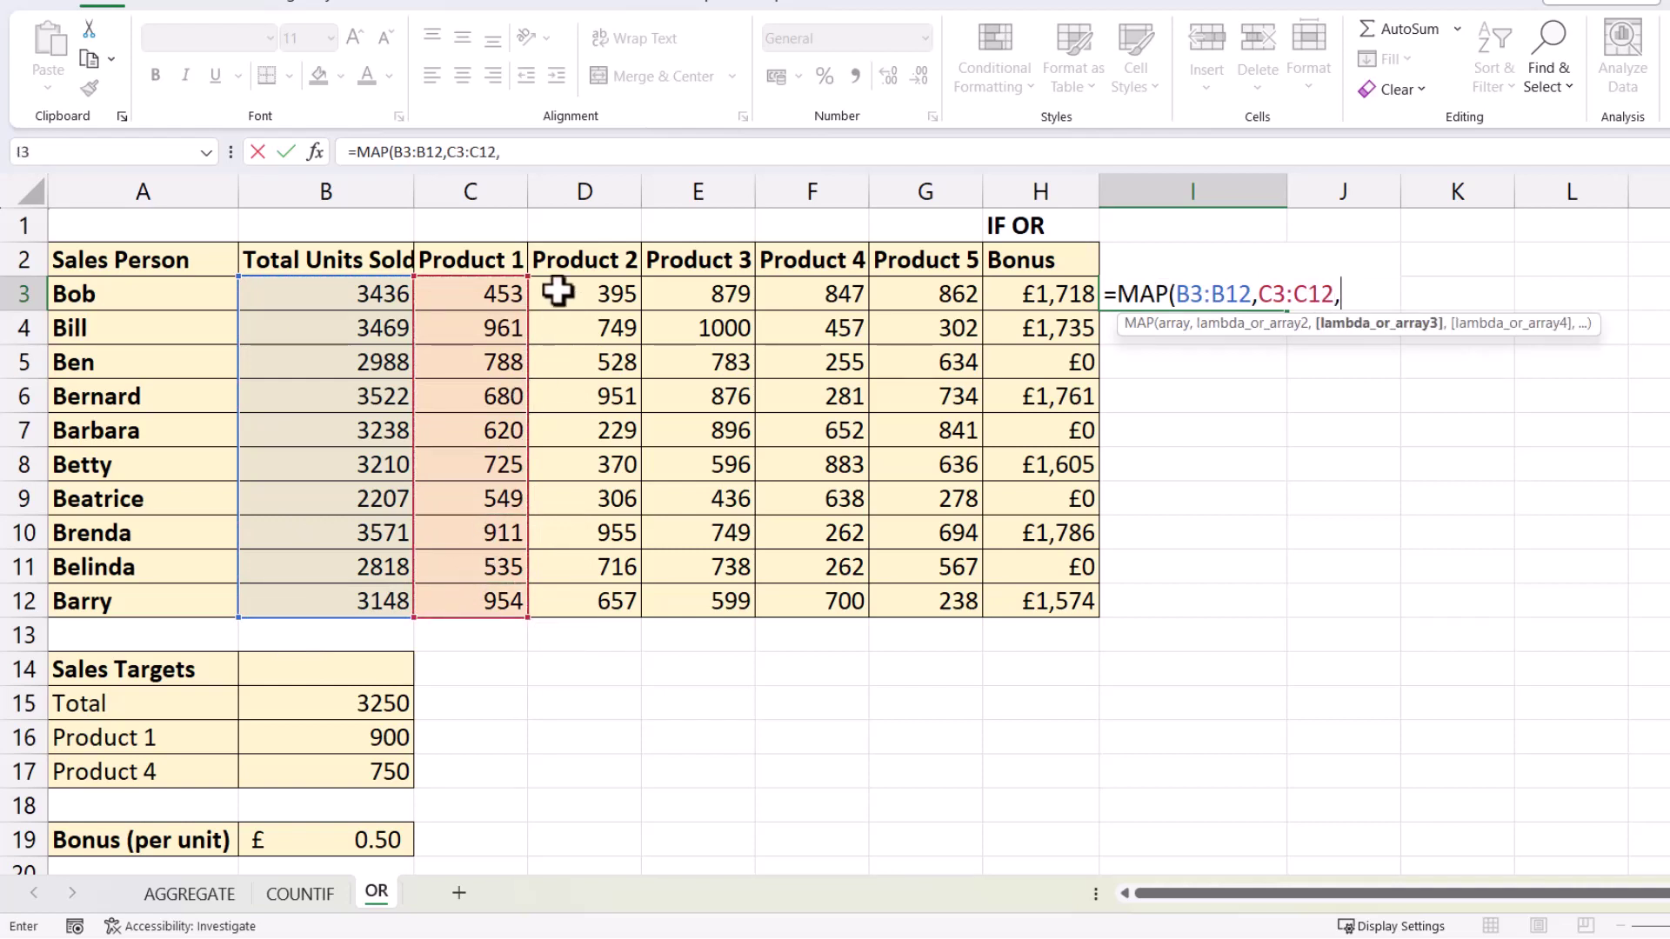
pyautogui.moveTo(812, 288); pyautogui.dragTo(829, 605)
pyautogui.write(',')
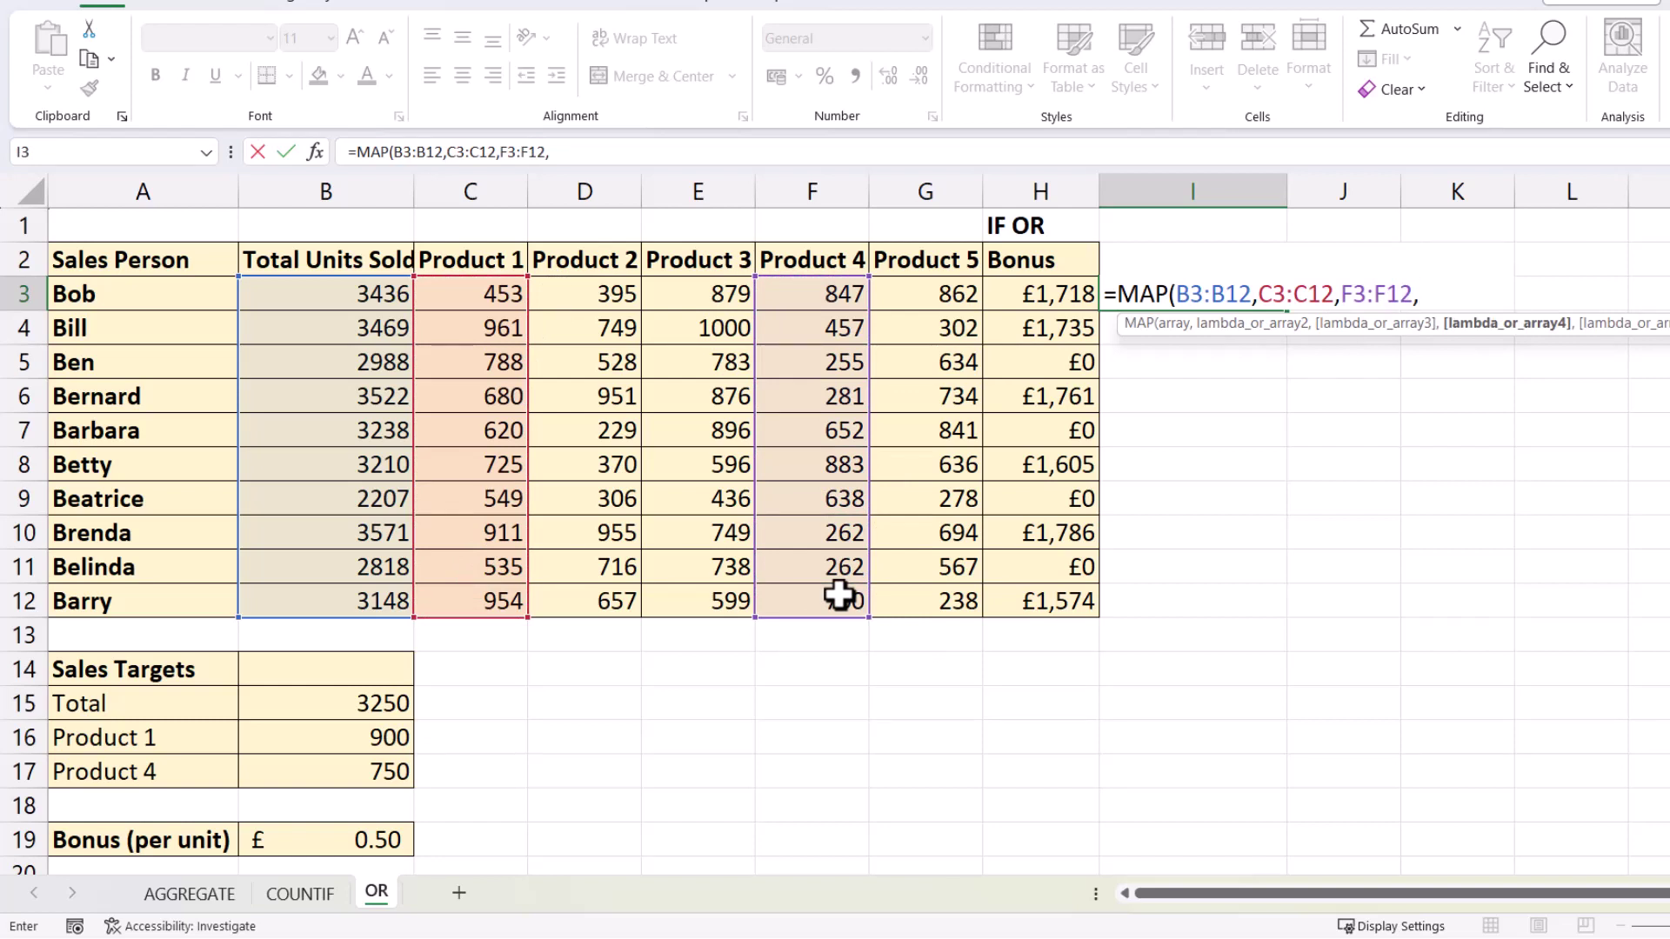
pyautogui.write('Lam')
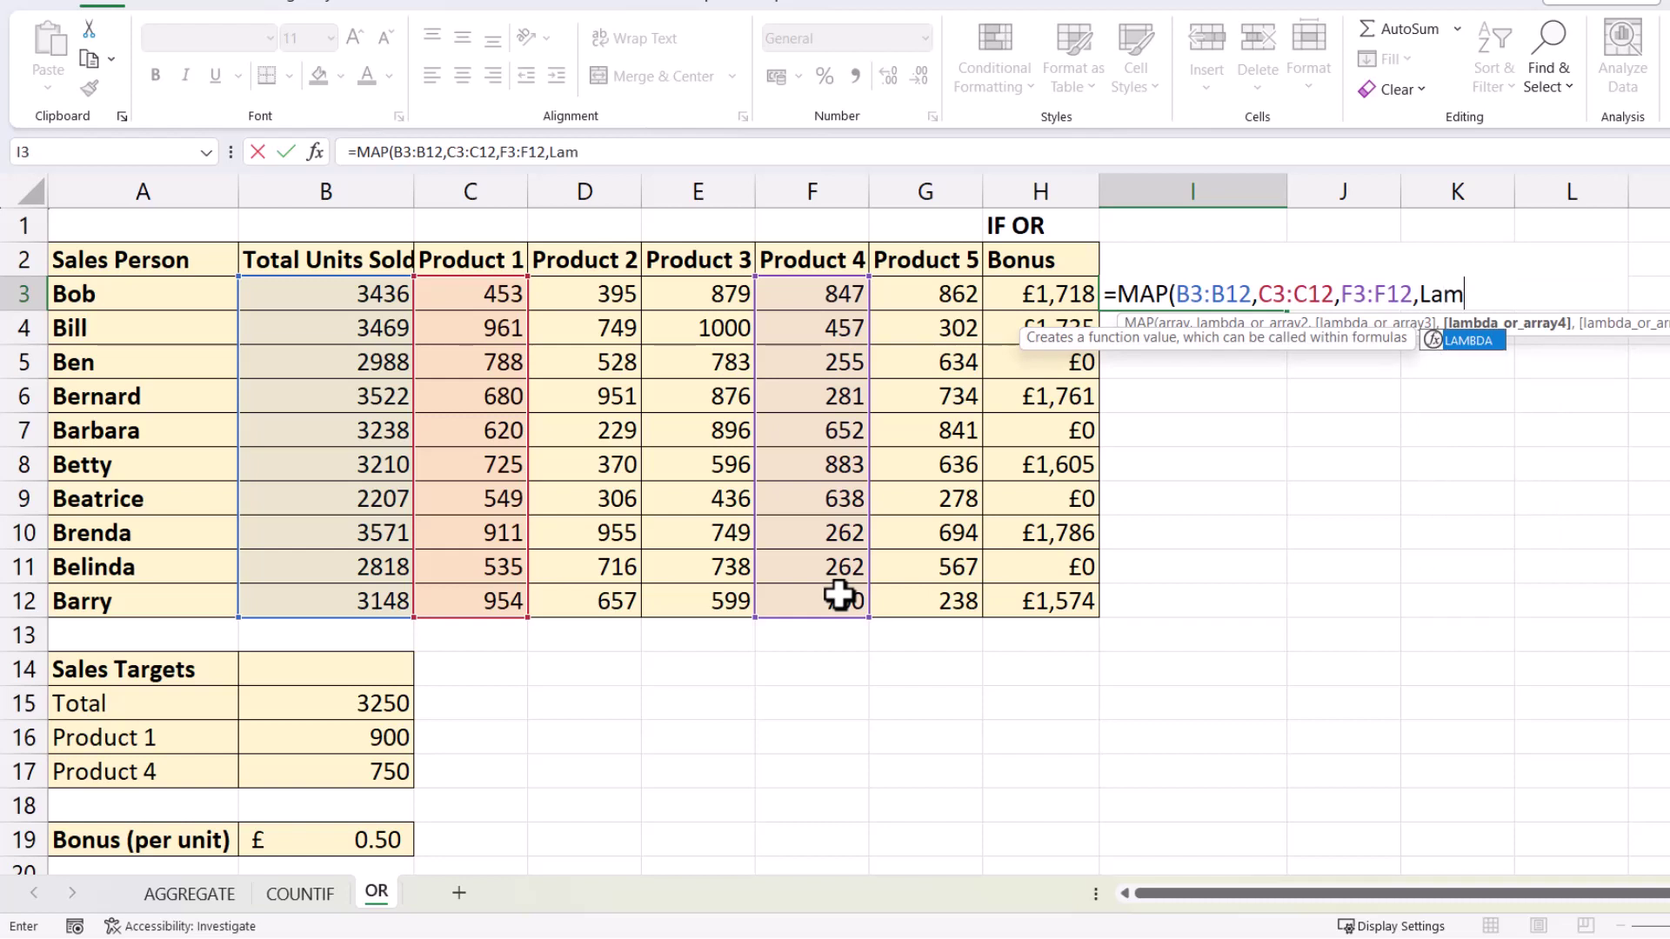
pyautogui.write('bda(total')
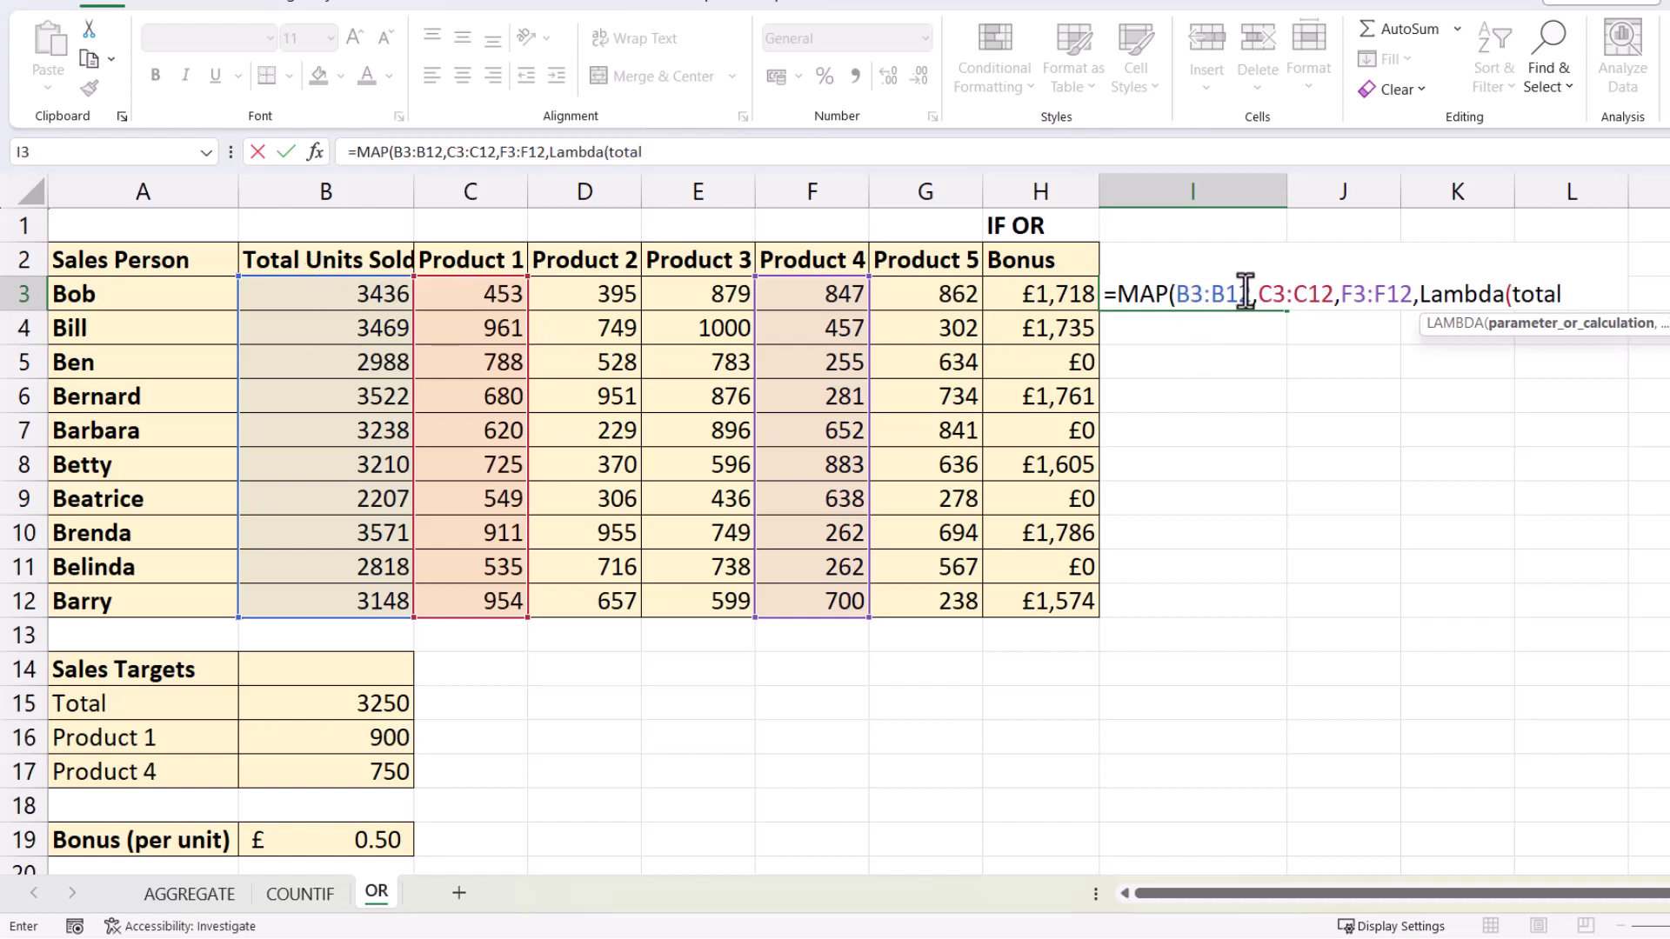
pyautogui.write(',')
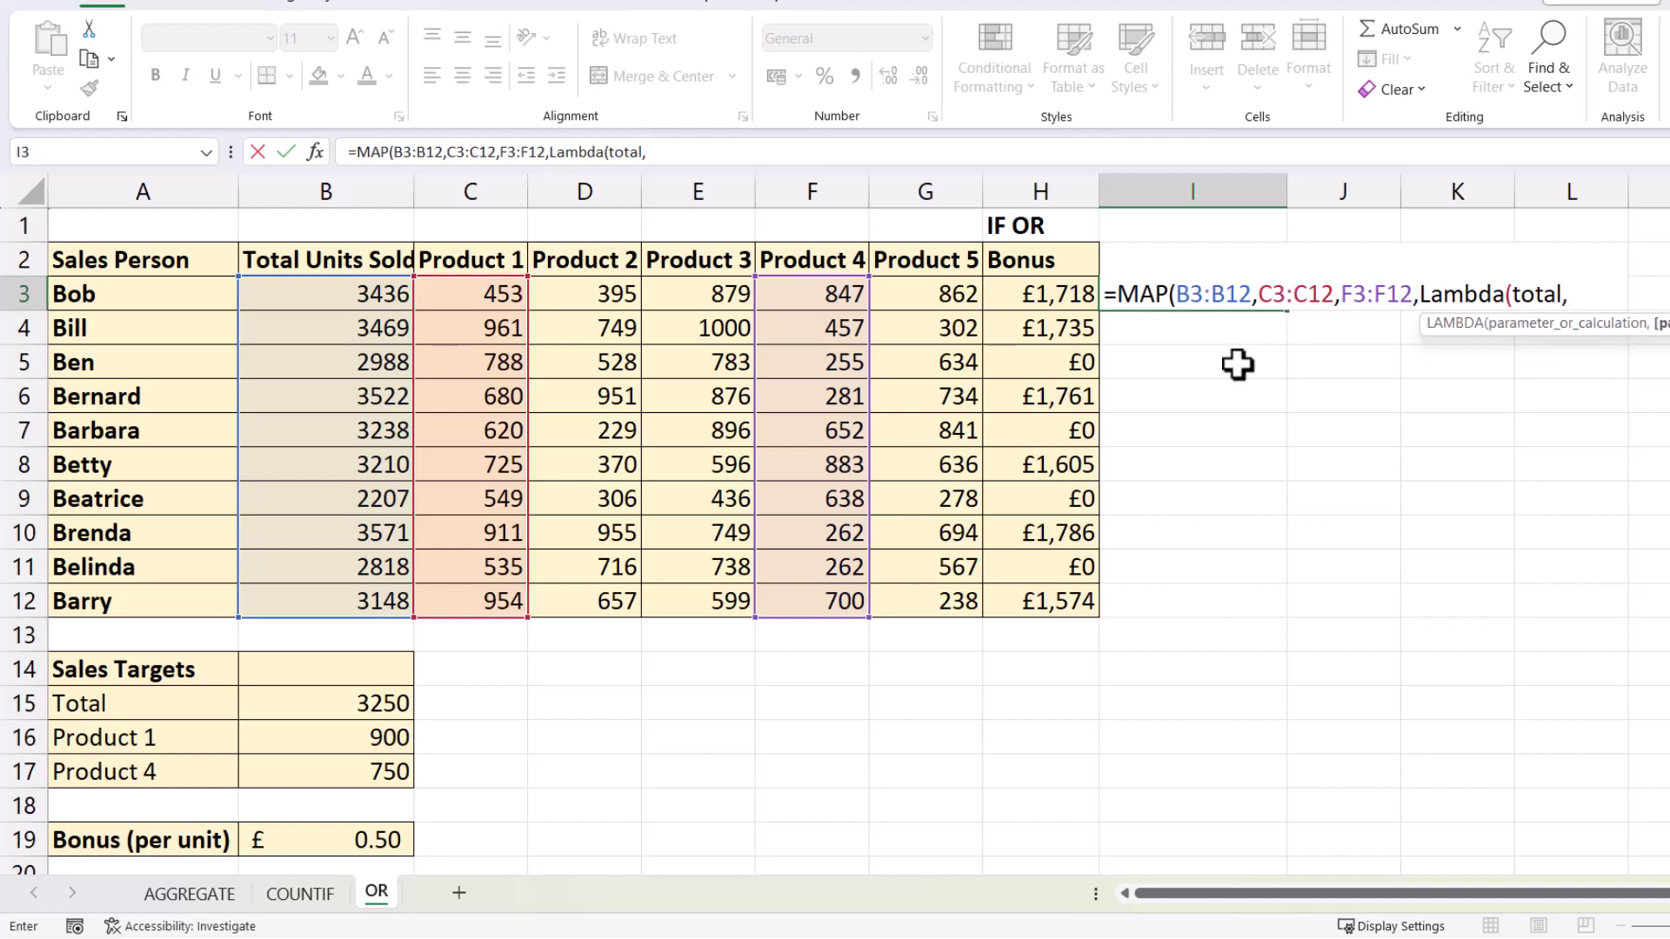
pyautogui.write('Prod1')
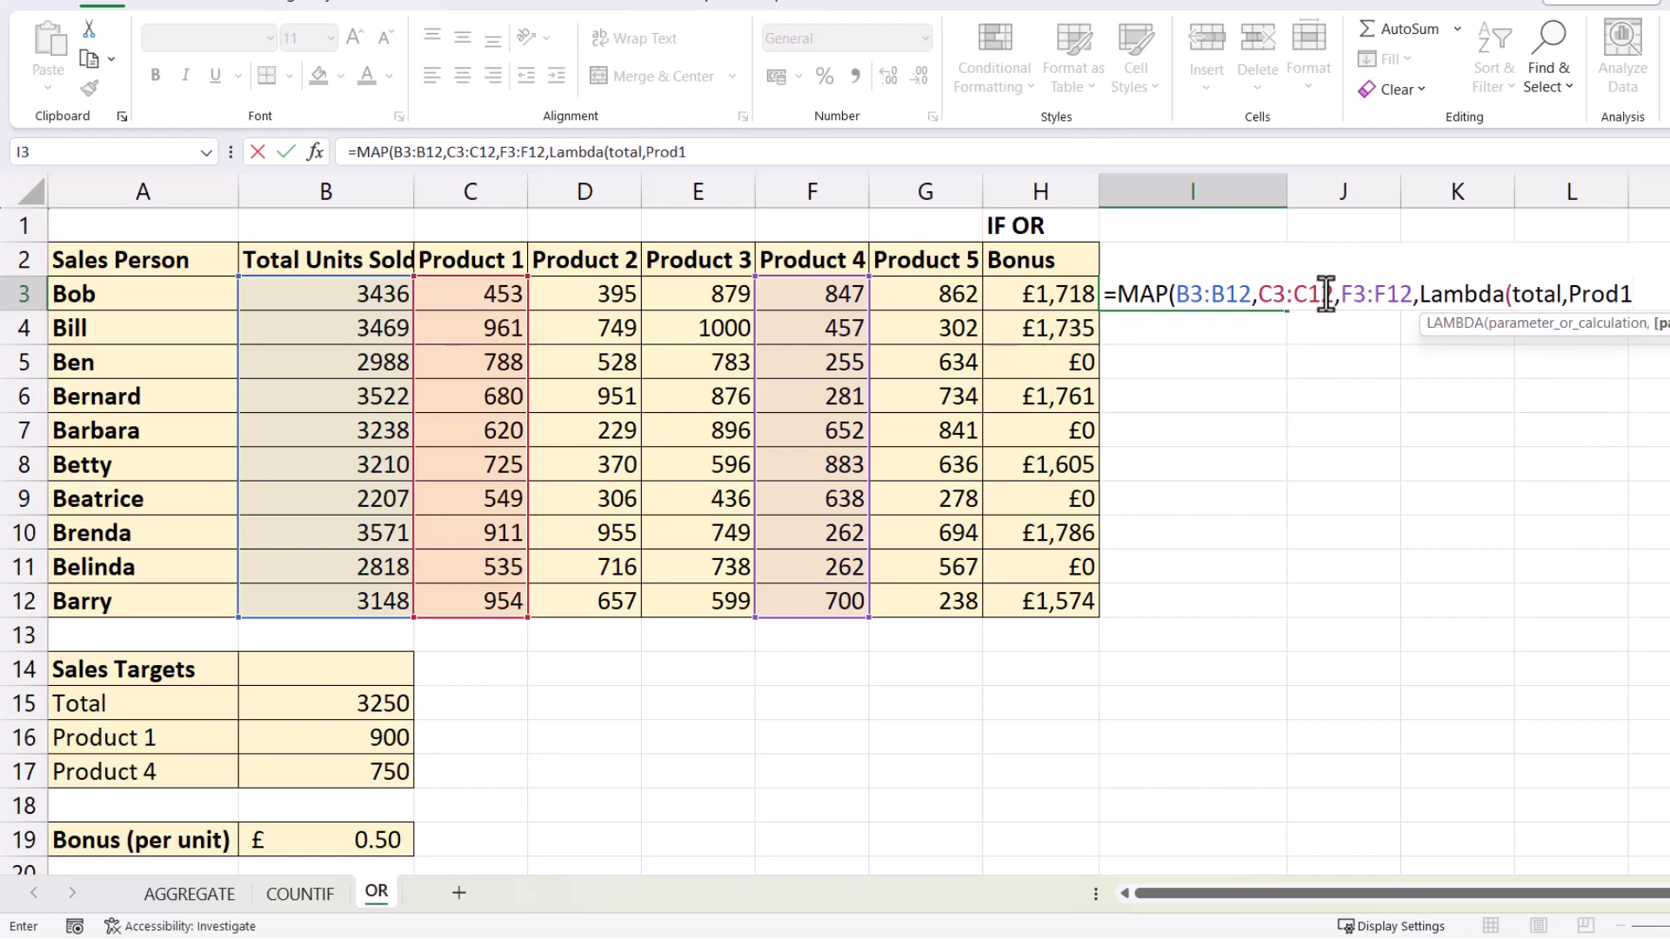
pyautogui.write(',')
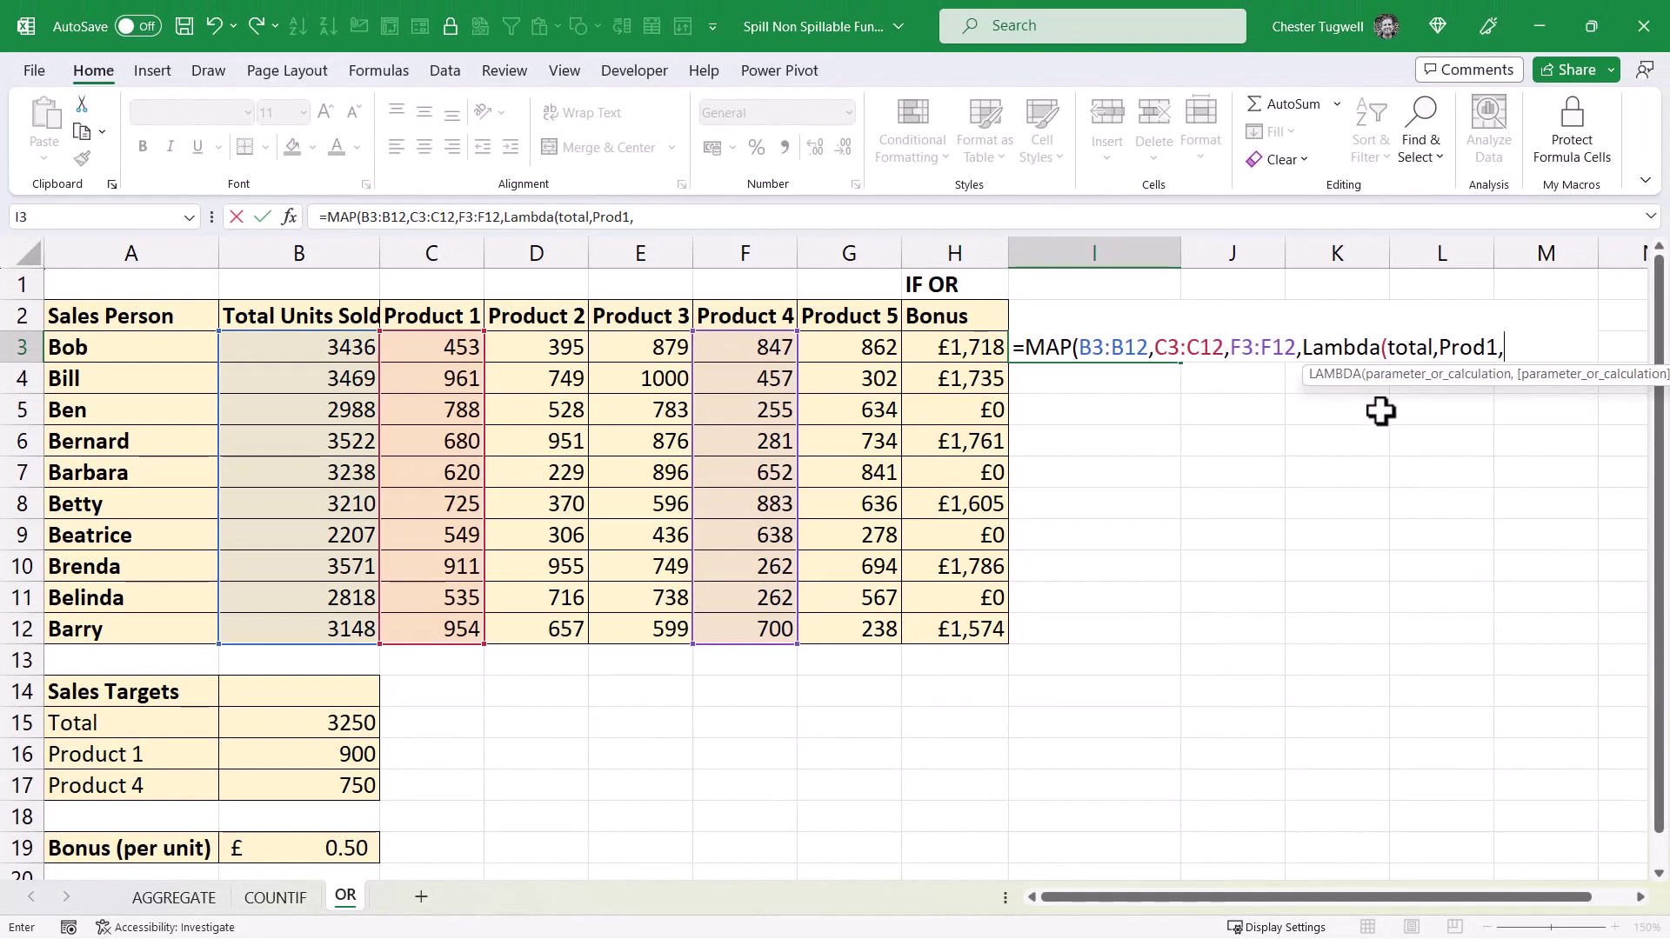
pyautogui.write('Prod')
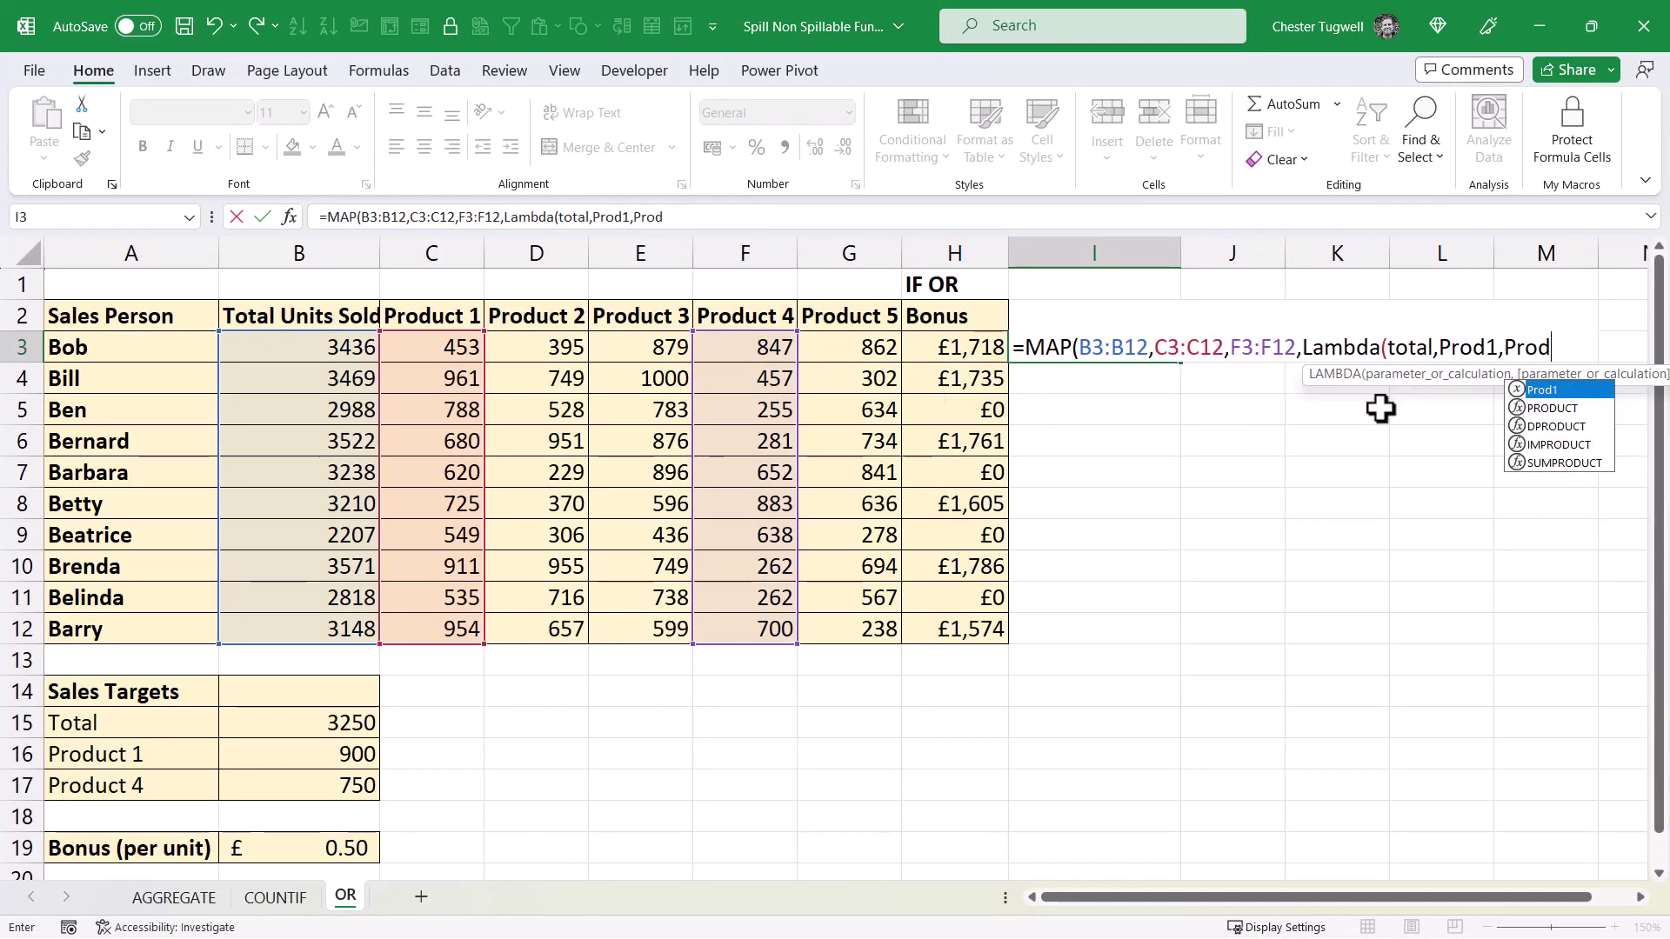
pyautogui.write('4')
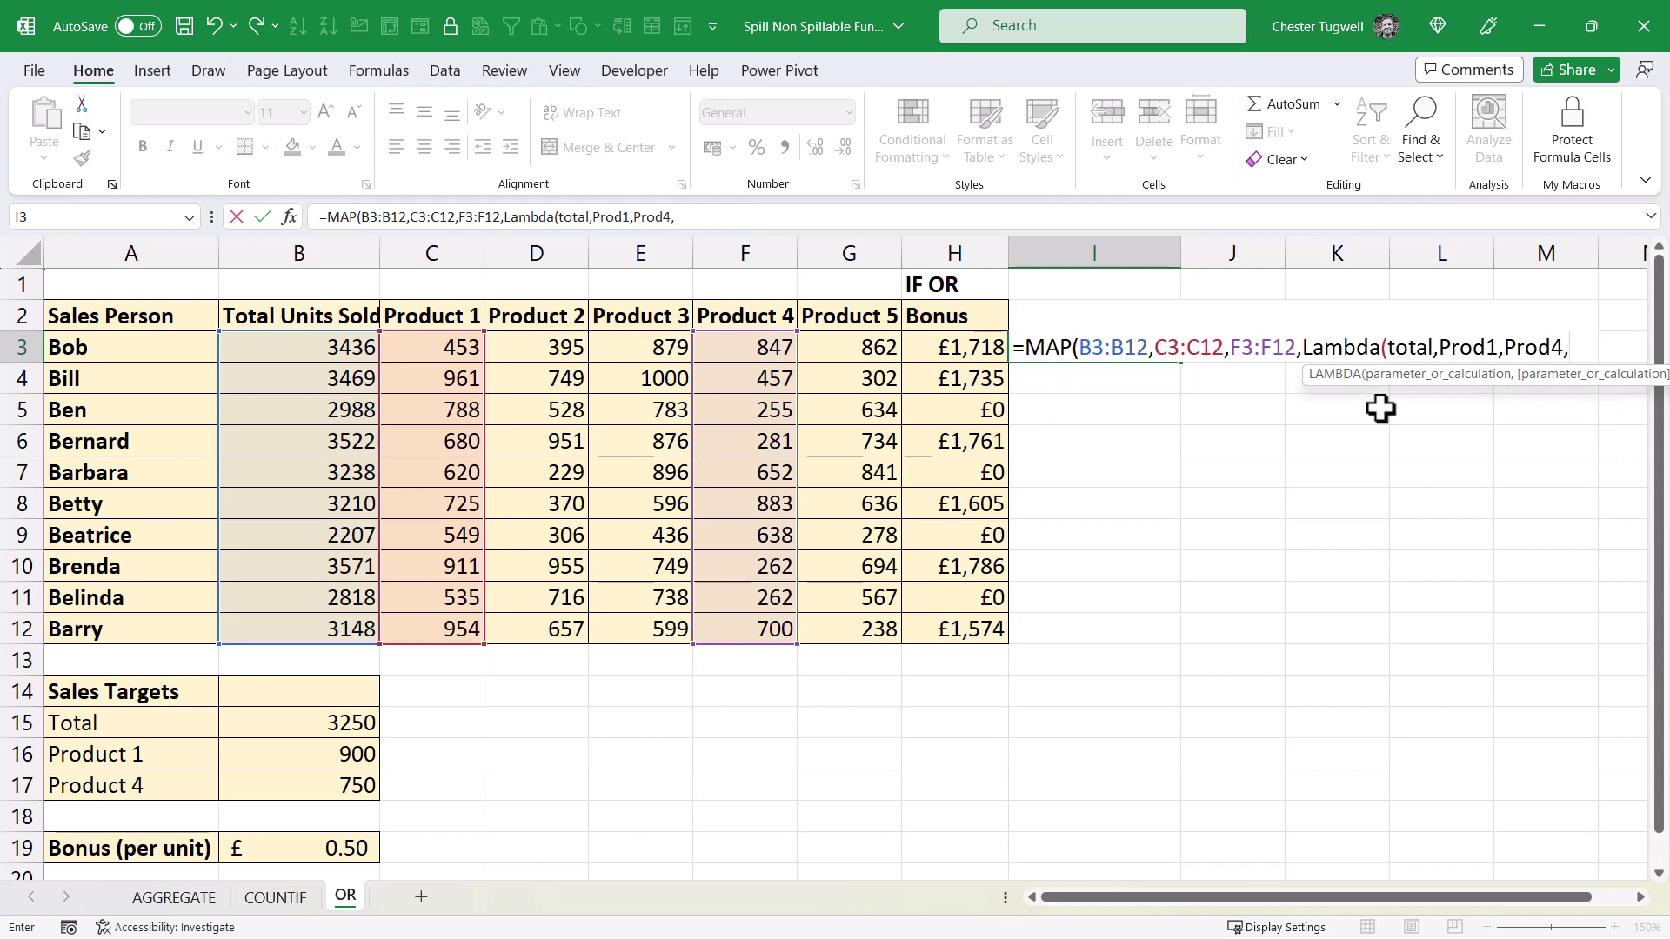
# - Finish the LAMBDA with OR(total>=B15,Prod1>=B16,Prod4>=B17) and spill TRUE/FALSE down column I
pyautogui.write(',OR(t')
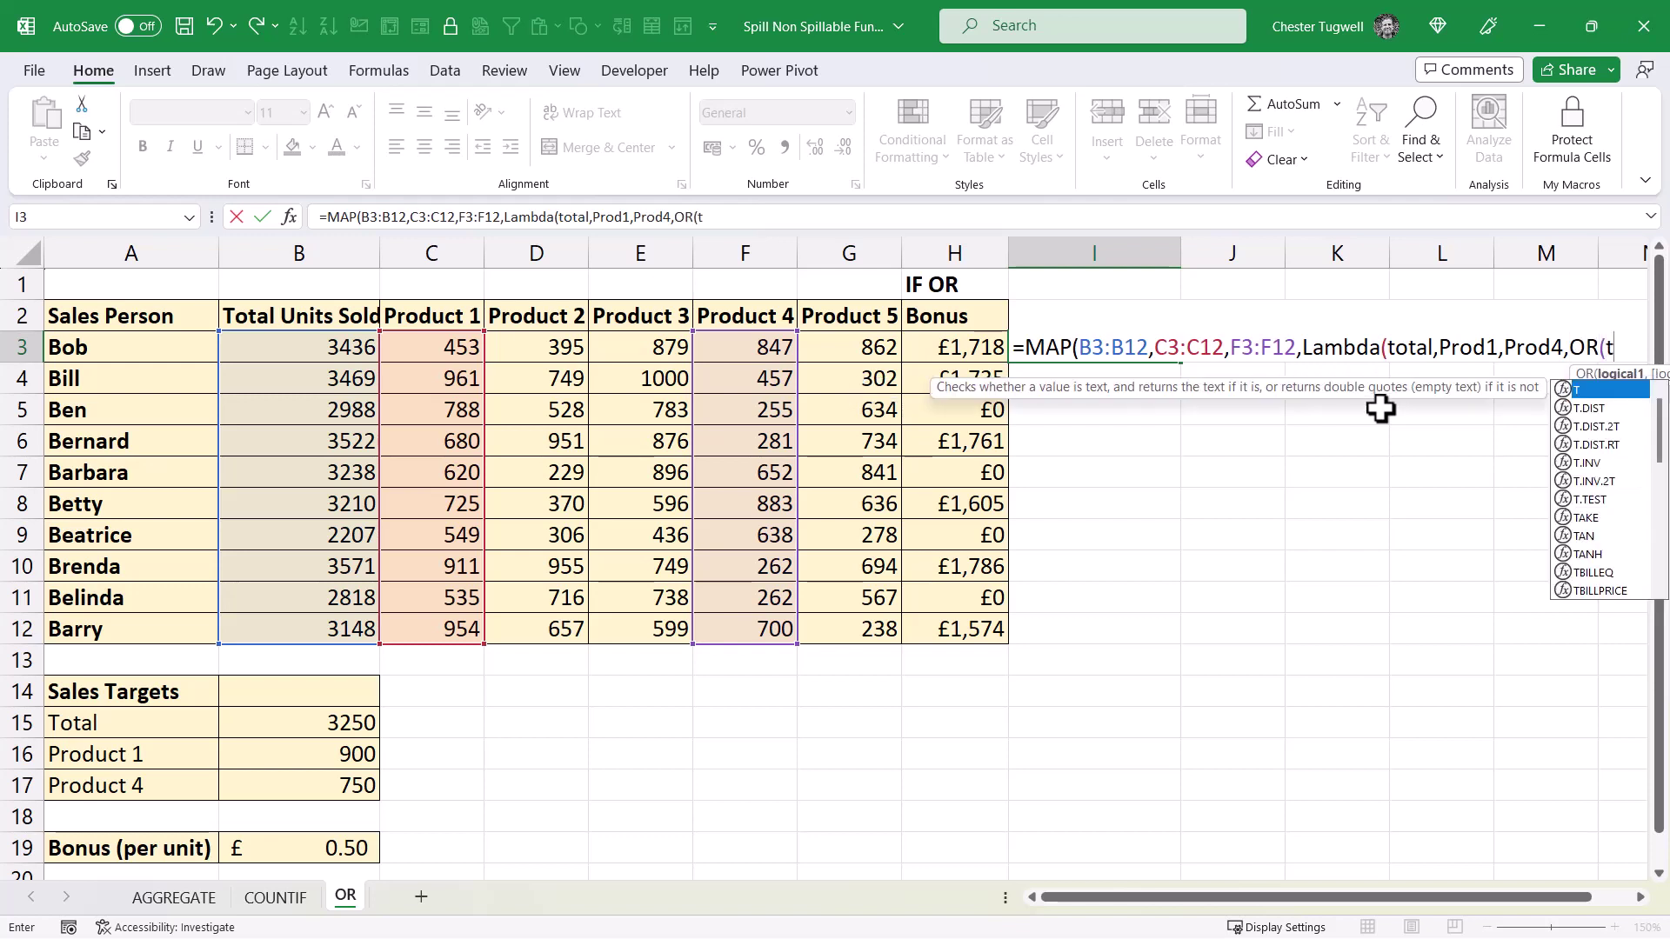
pyautogui.write('otal>')
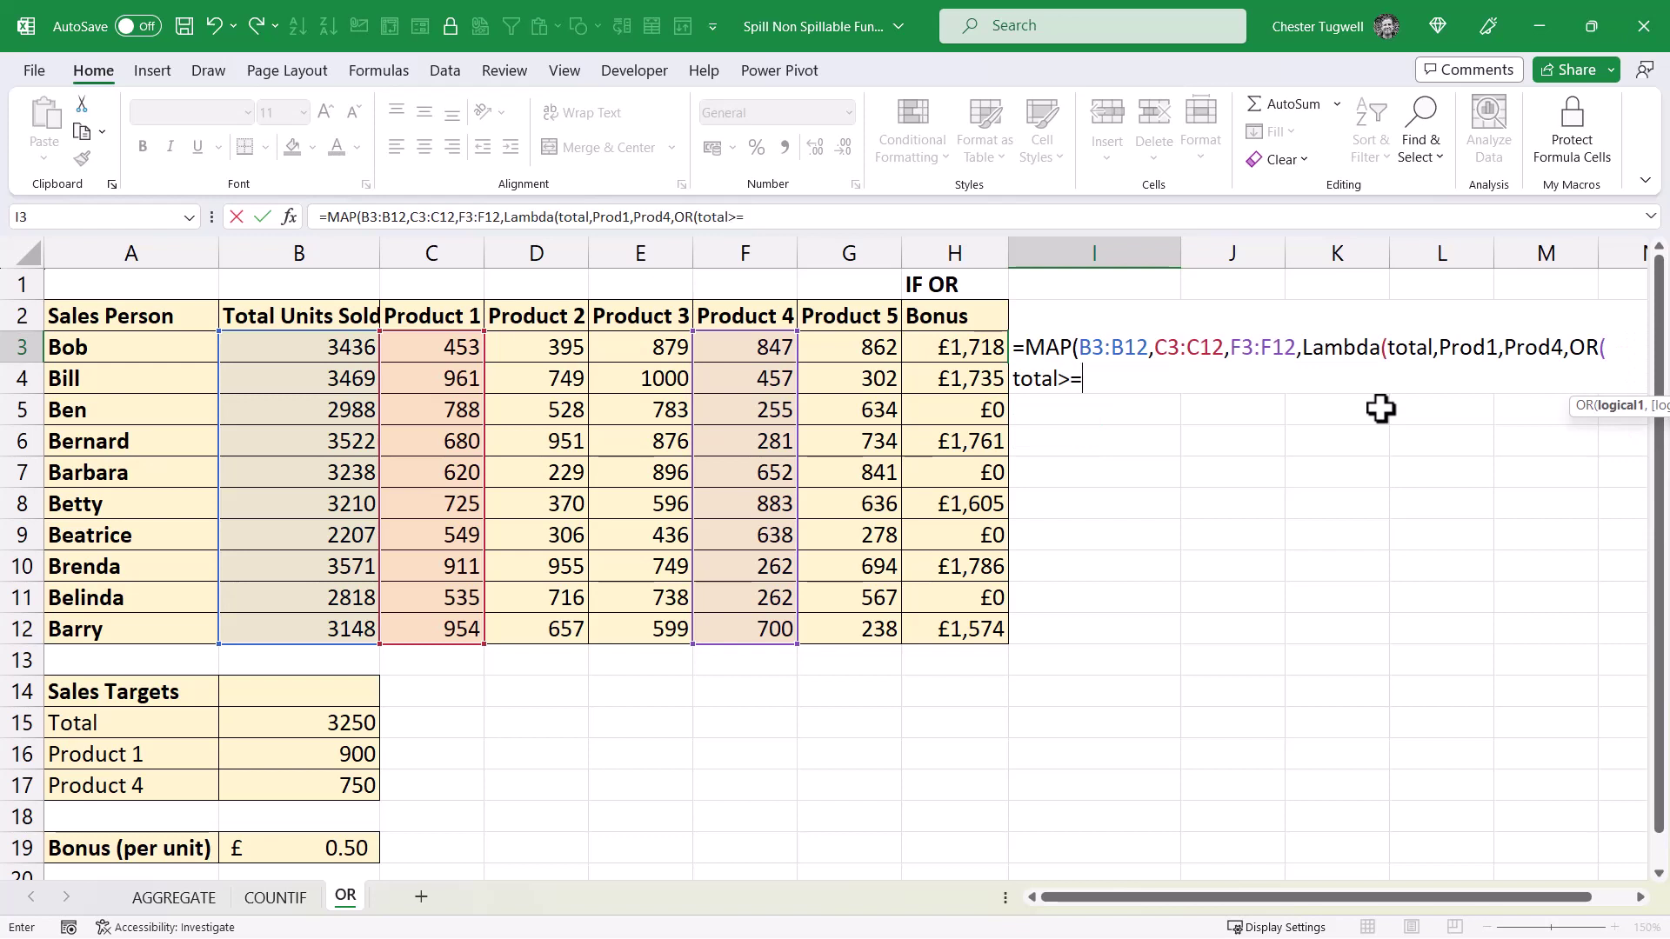
pyautogui.write('=')
pyautogui.click(318, 727)
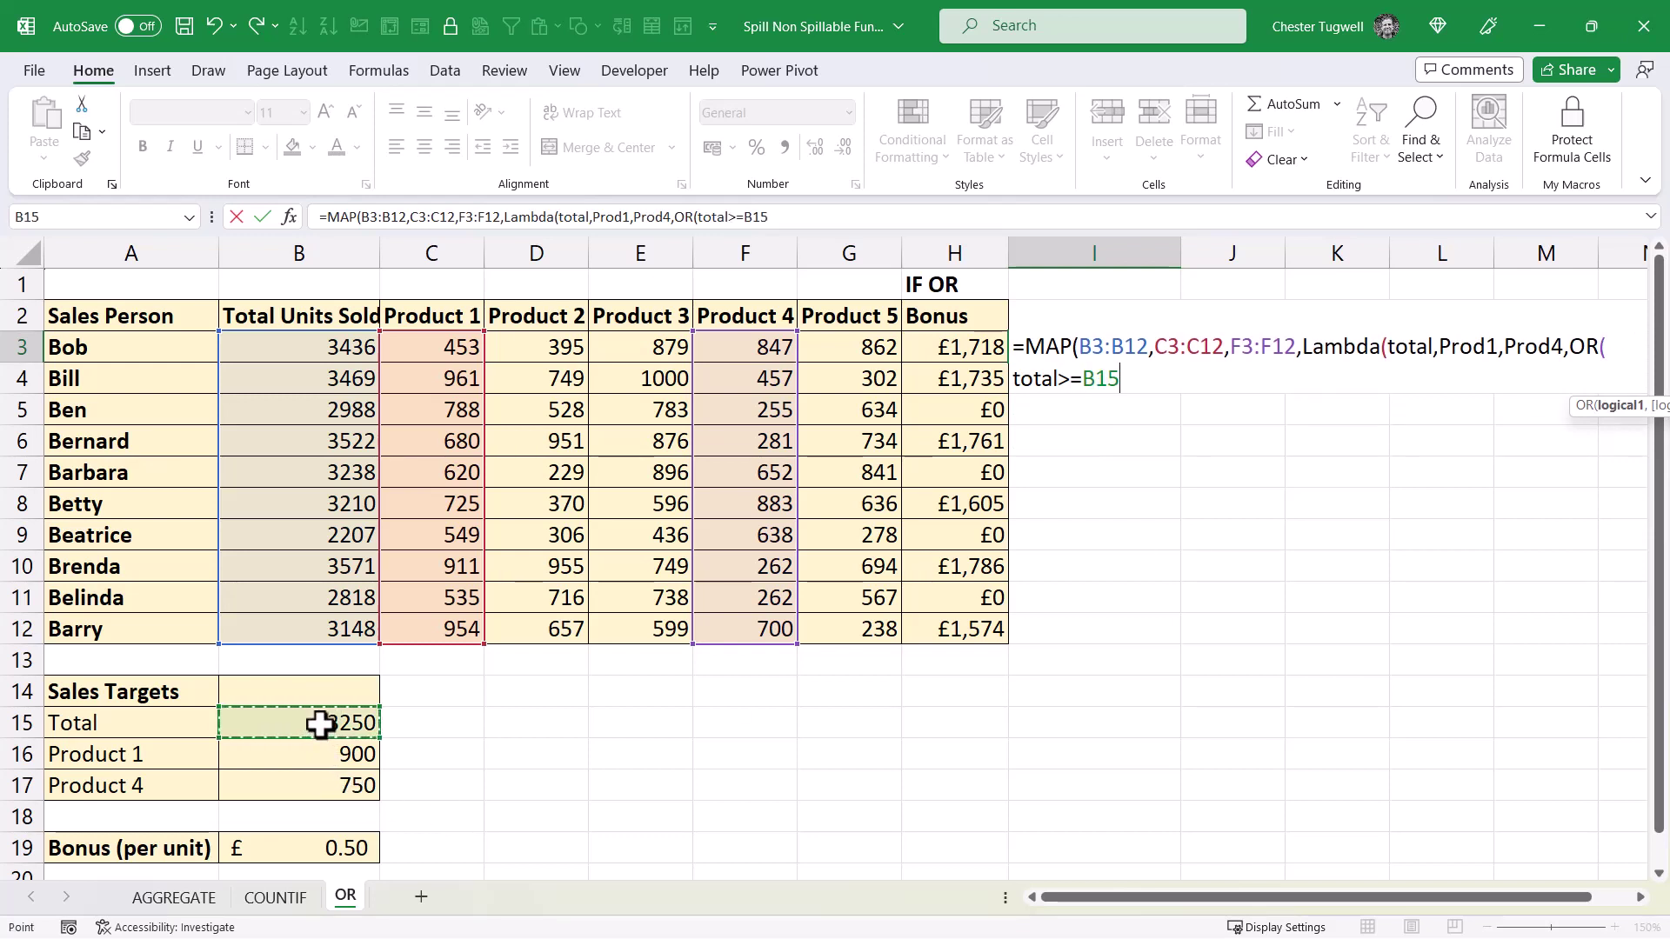
pyautogui.write(',Prod1')
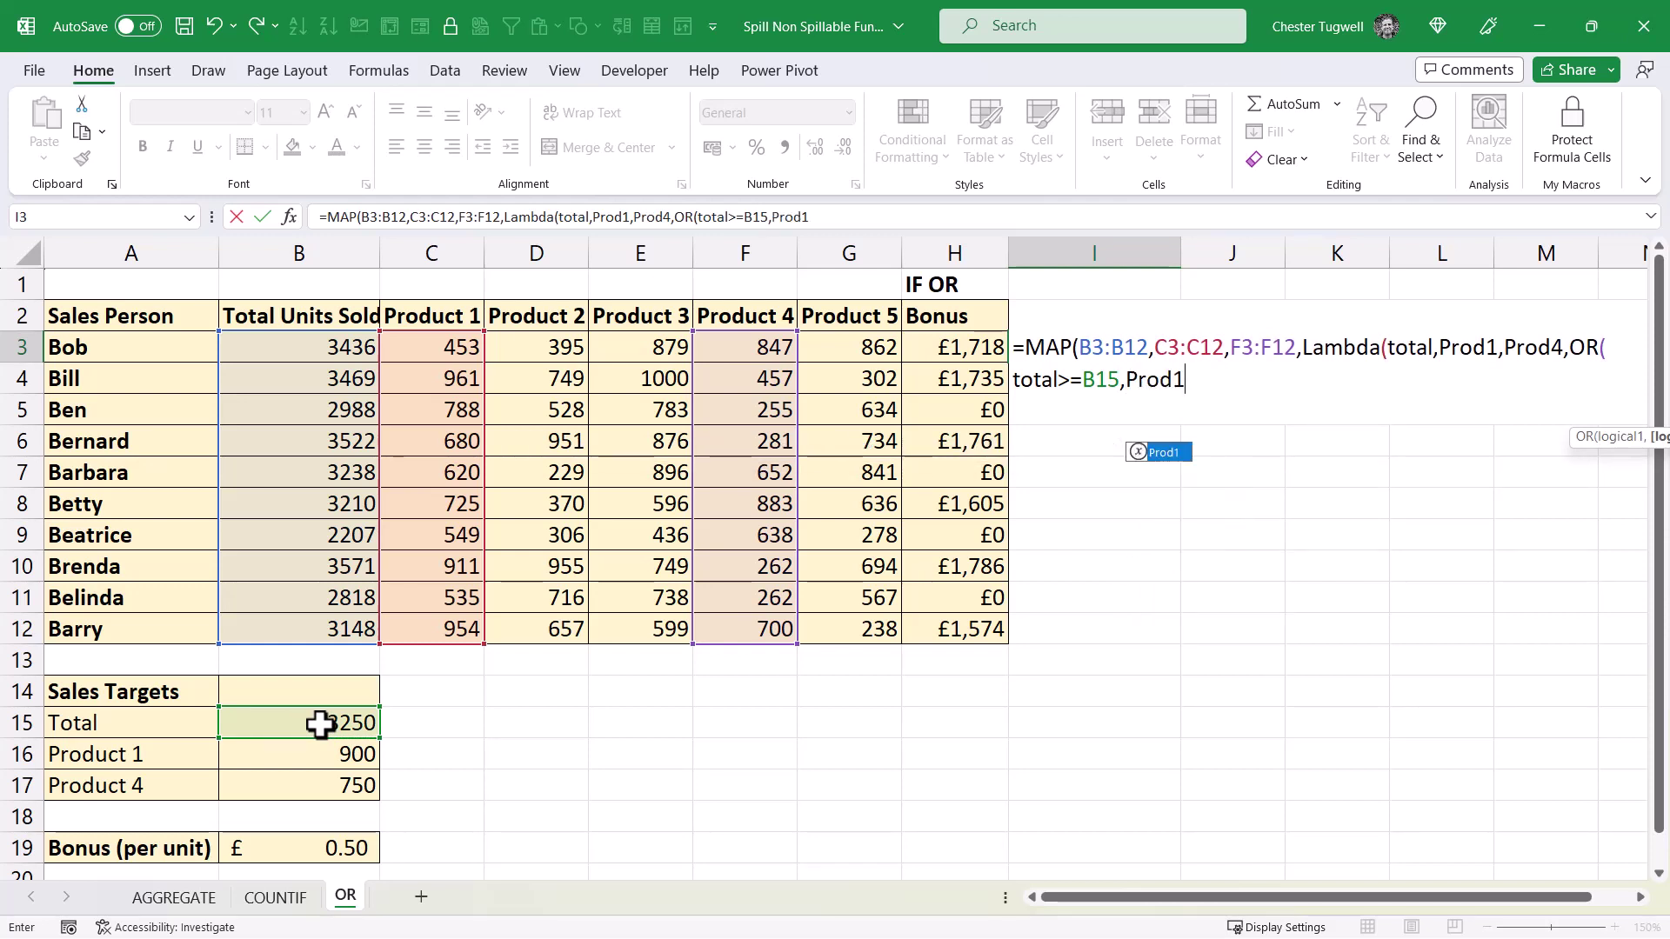
pyautogui.write('>=')
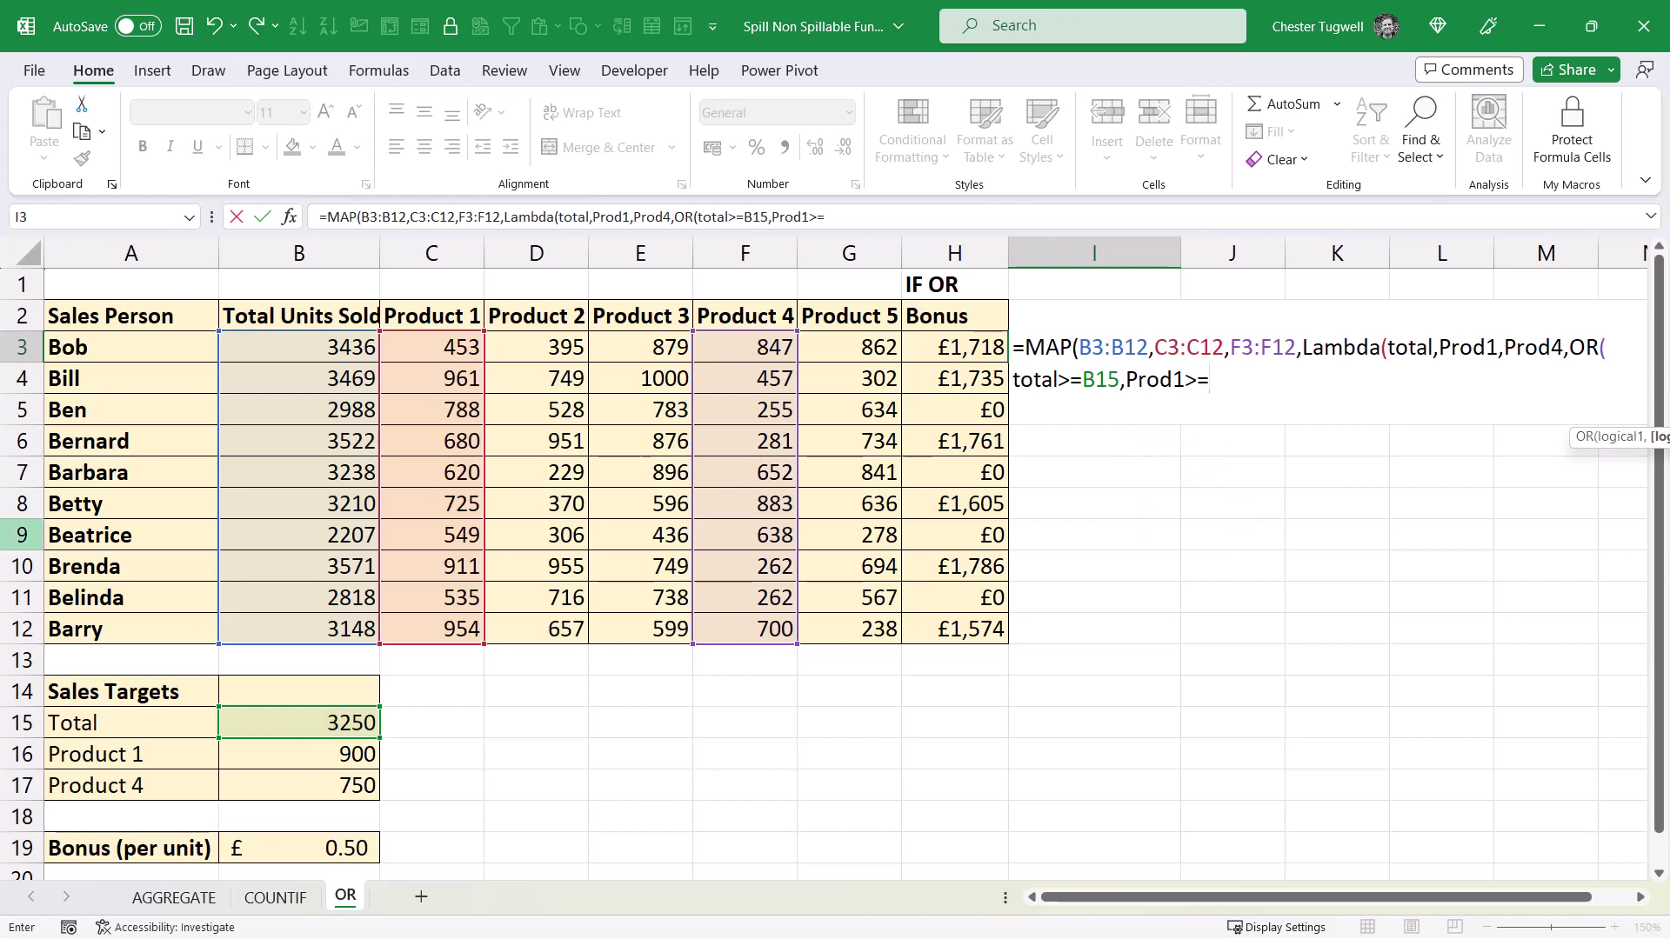
pyautogui.click(322, 749)
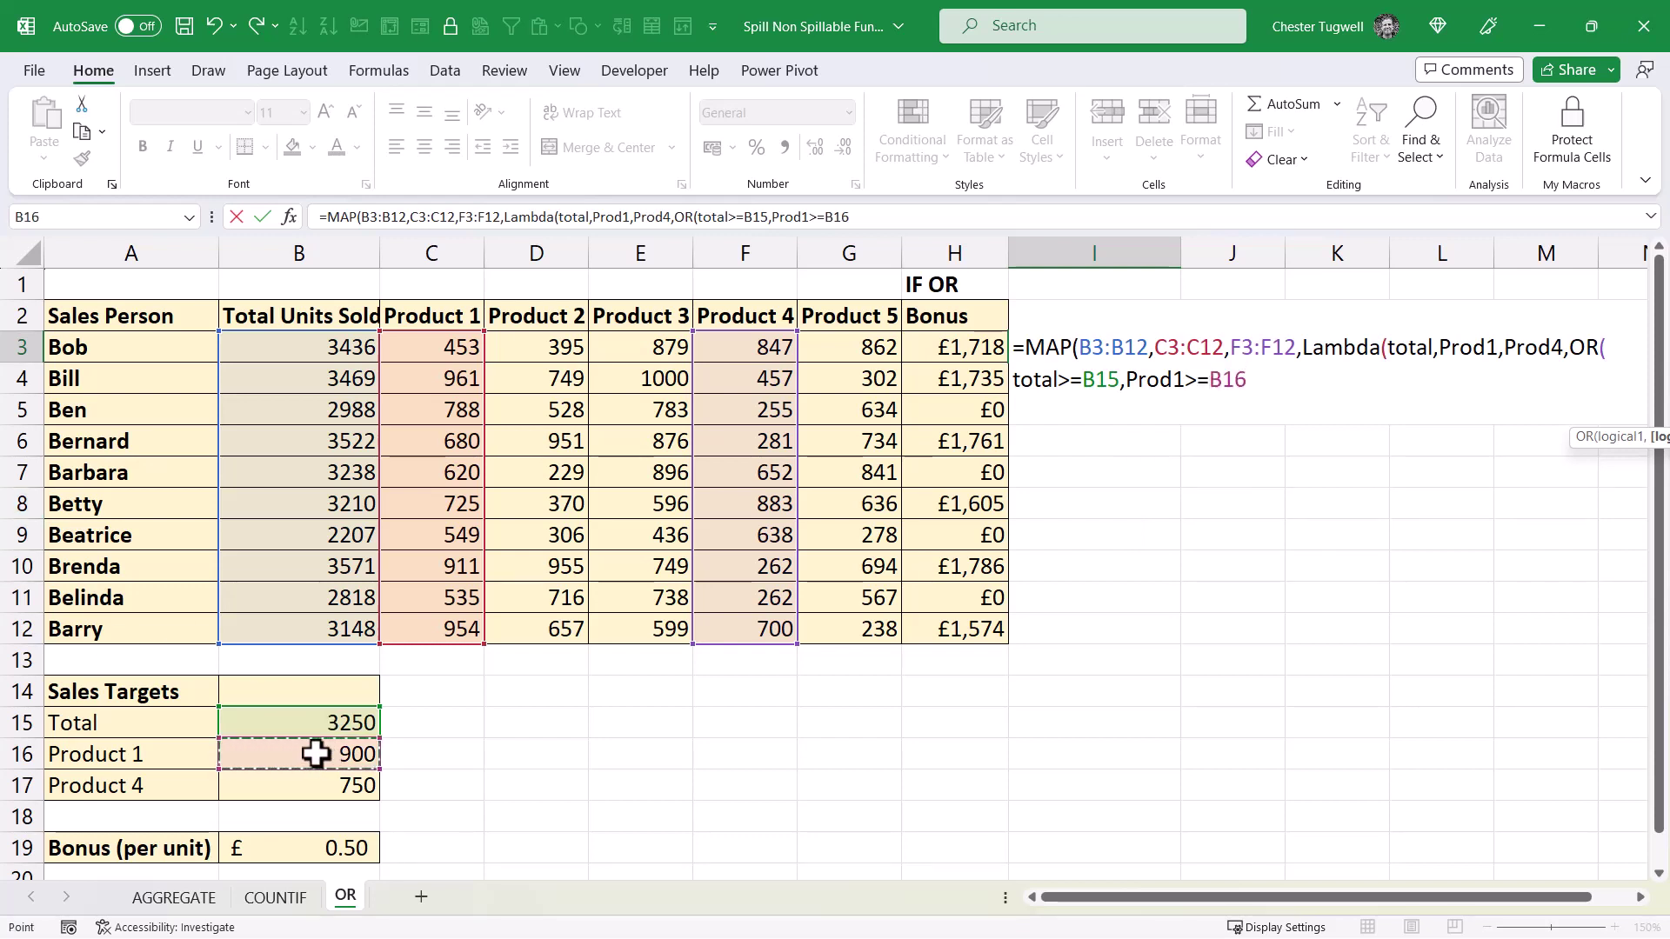
pyautogui.write(',Prod')
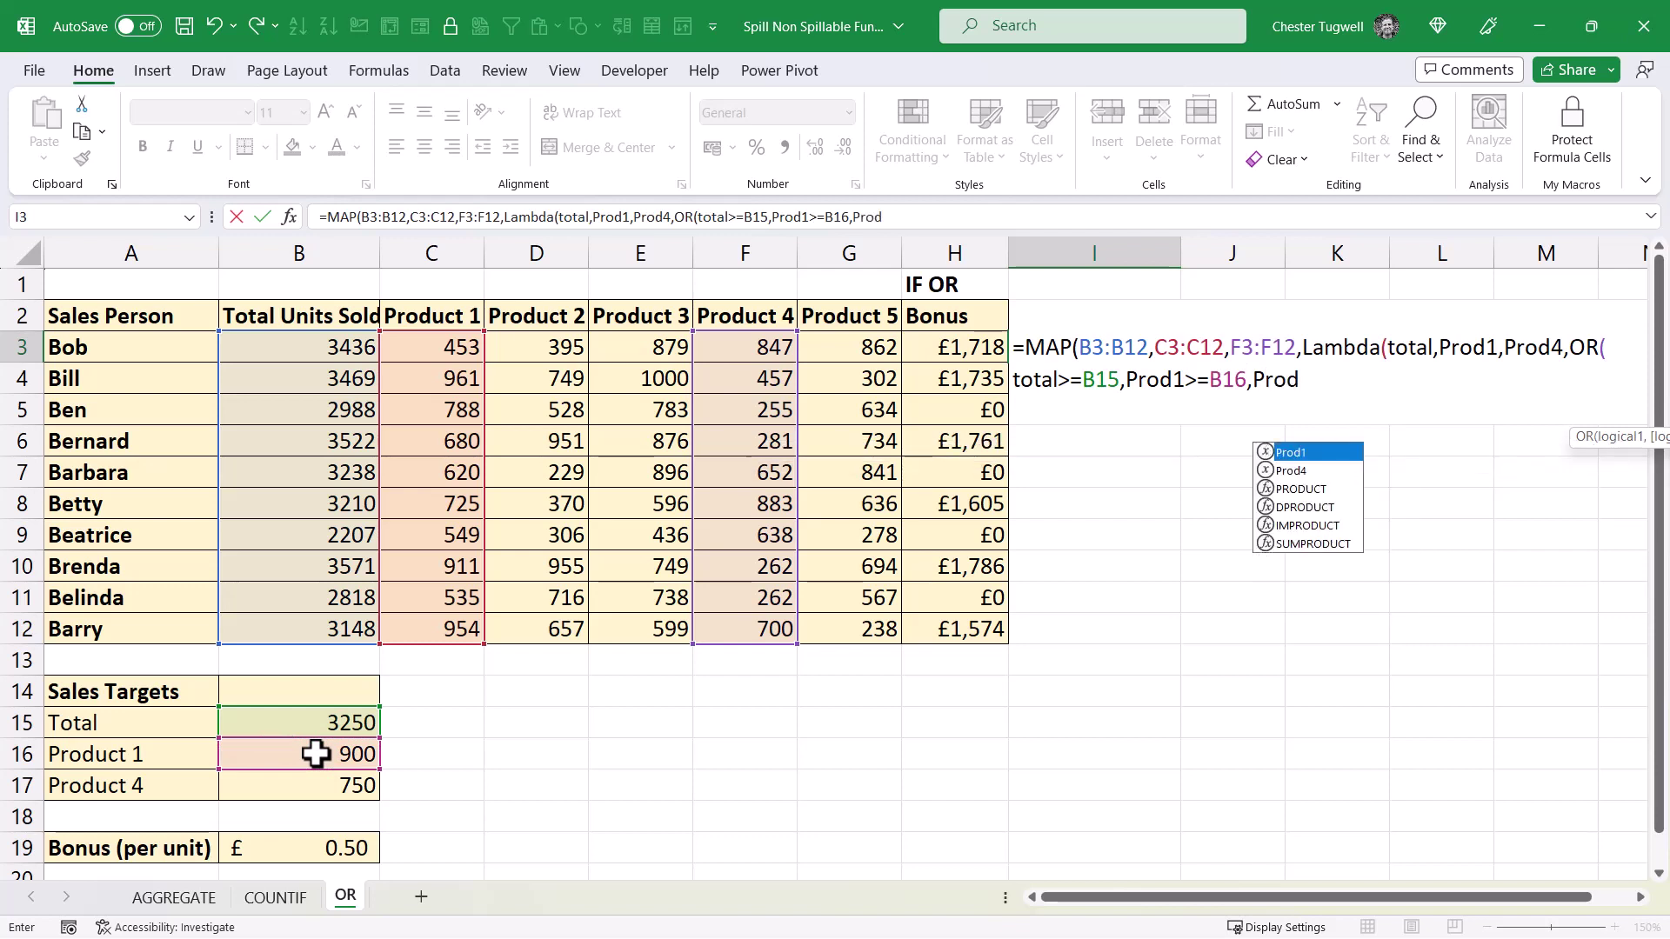
pyautogui.write('4')
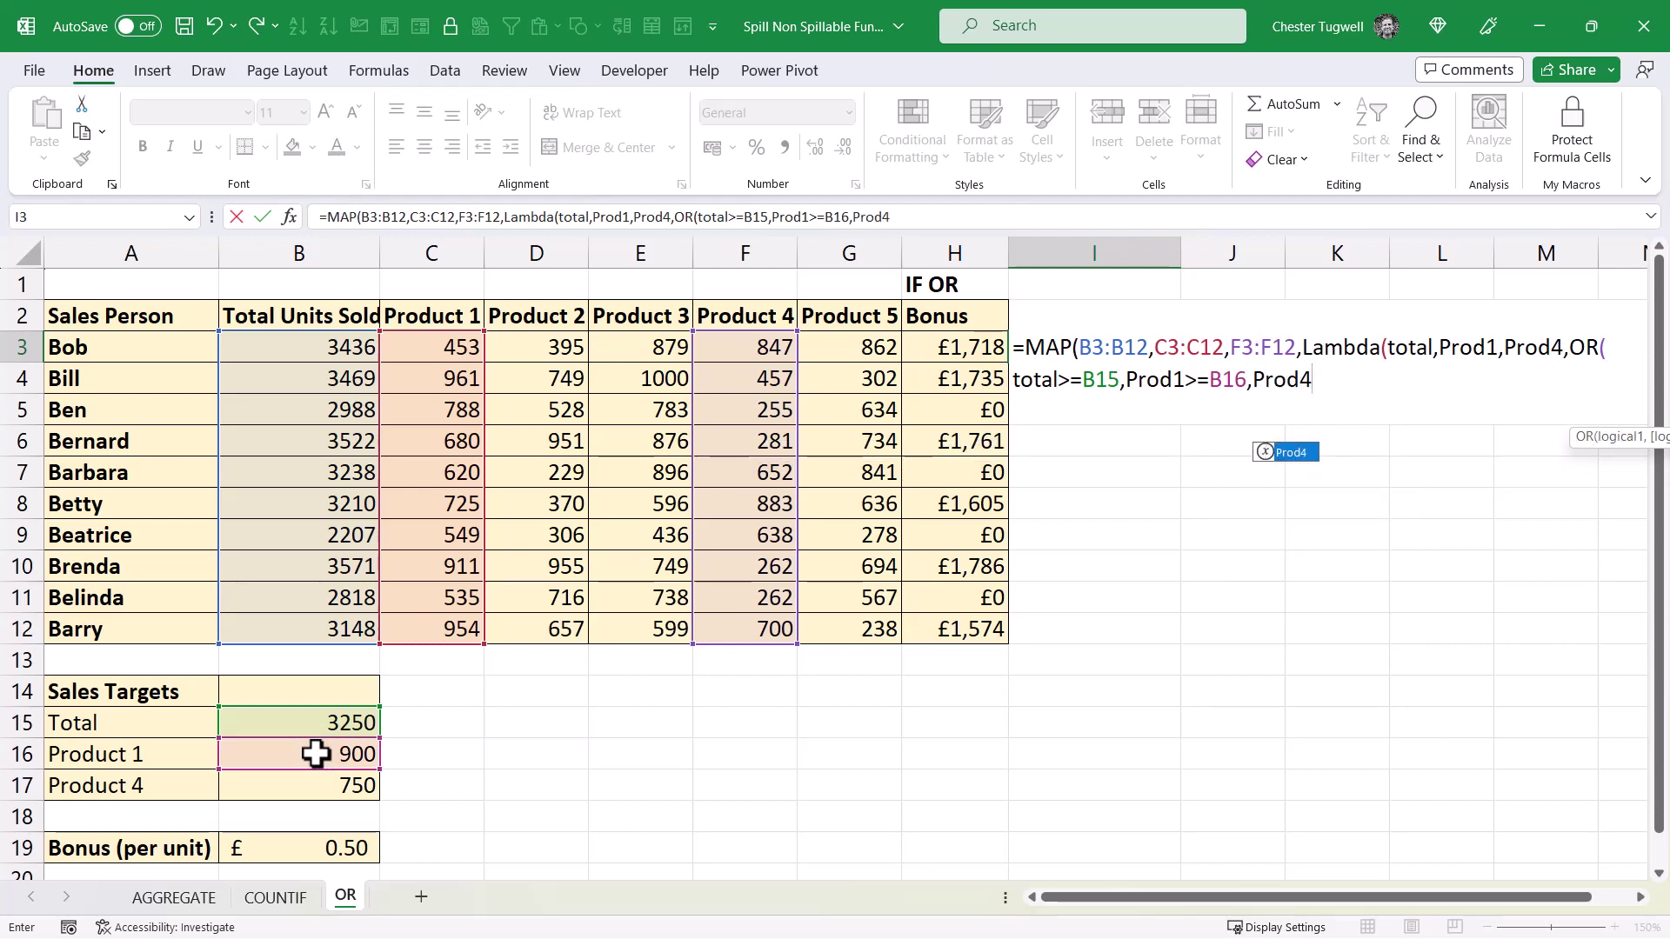
pyautogui.write('>=')
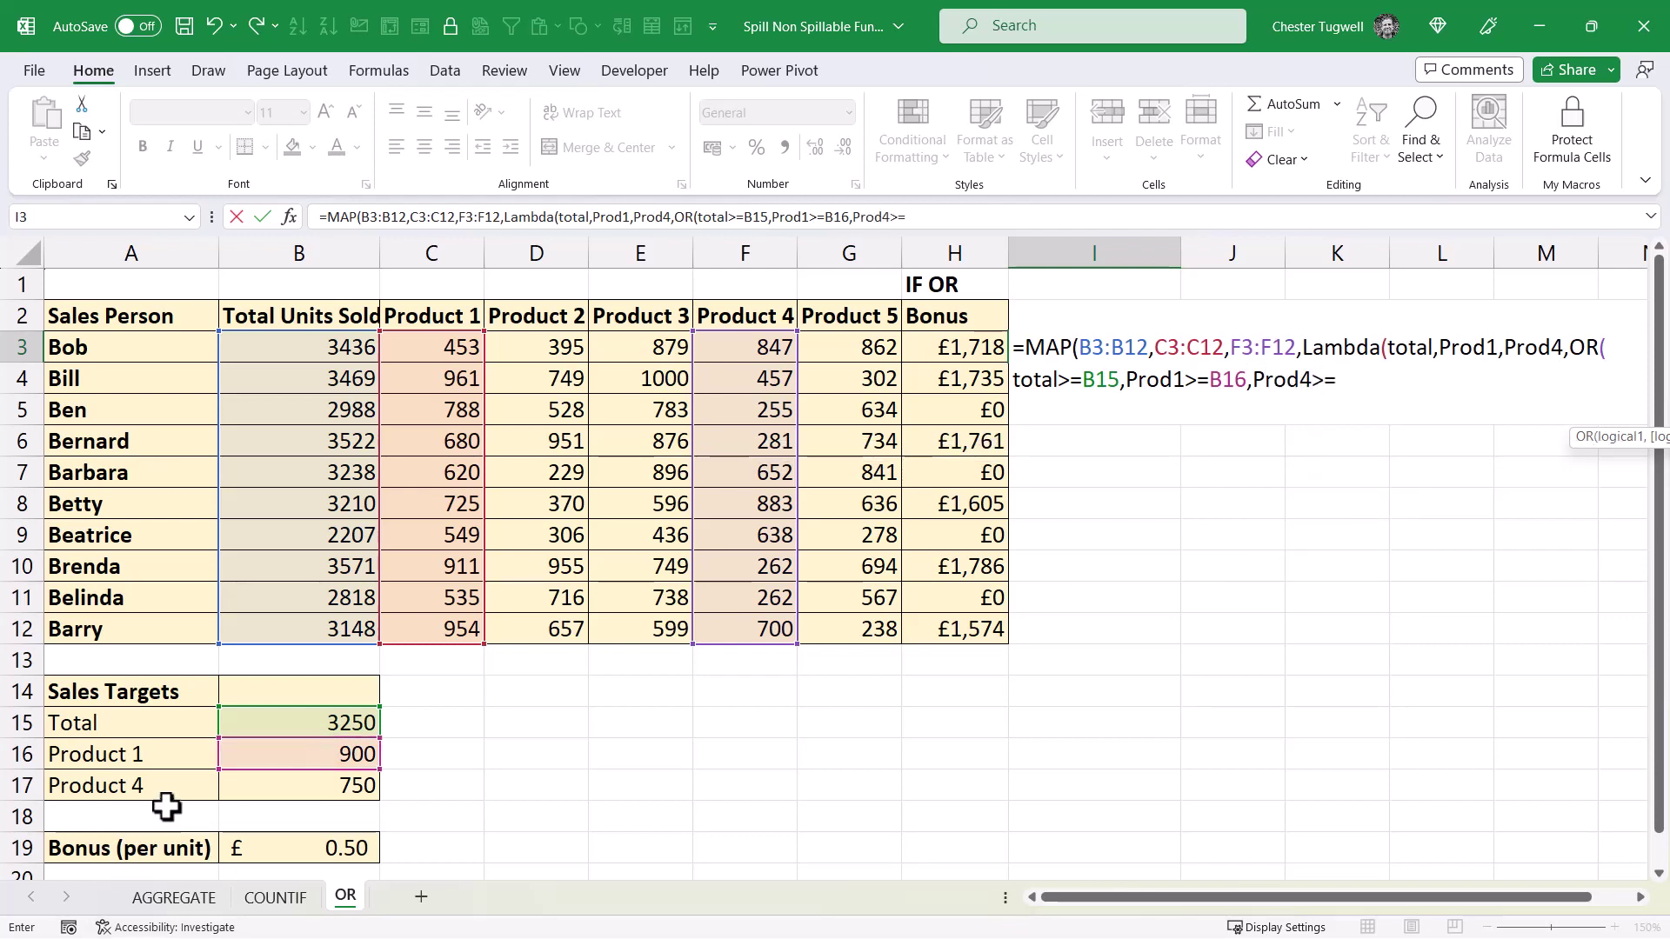
pyautogui.click(278, 787)
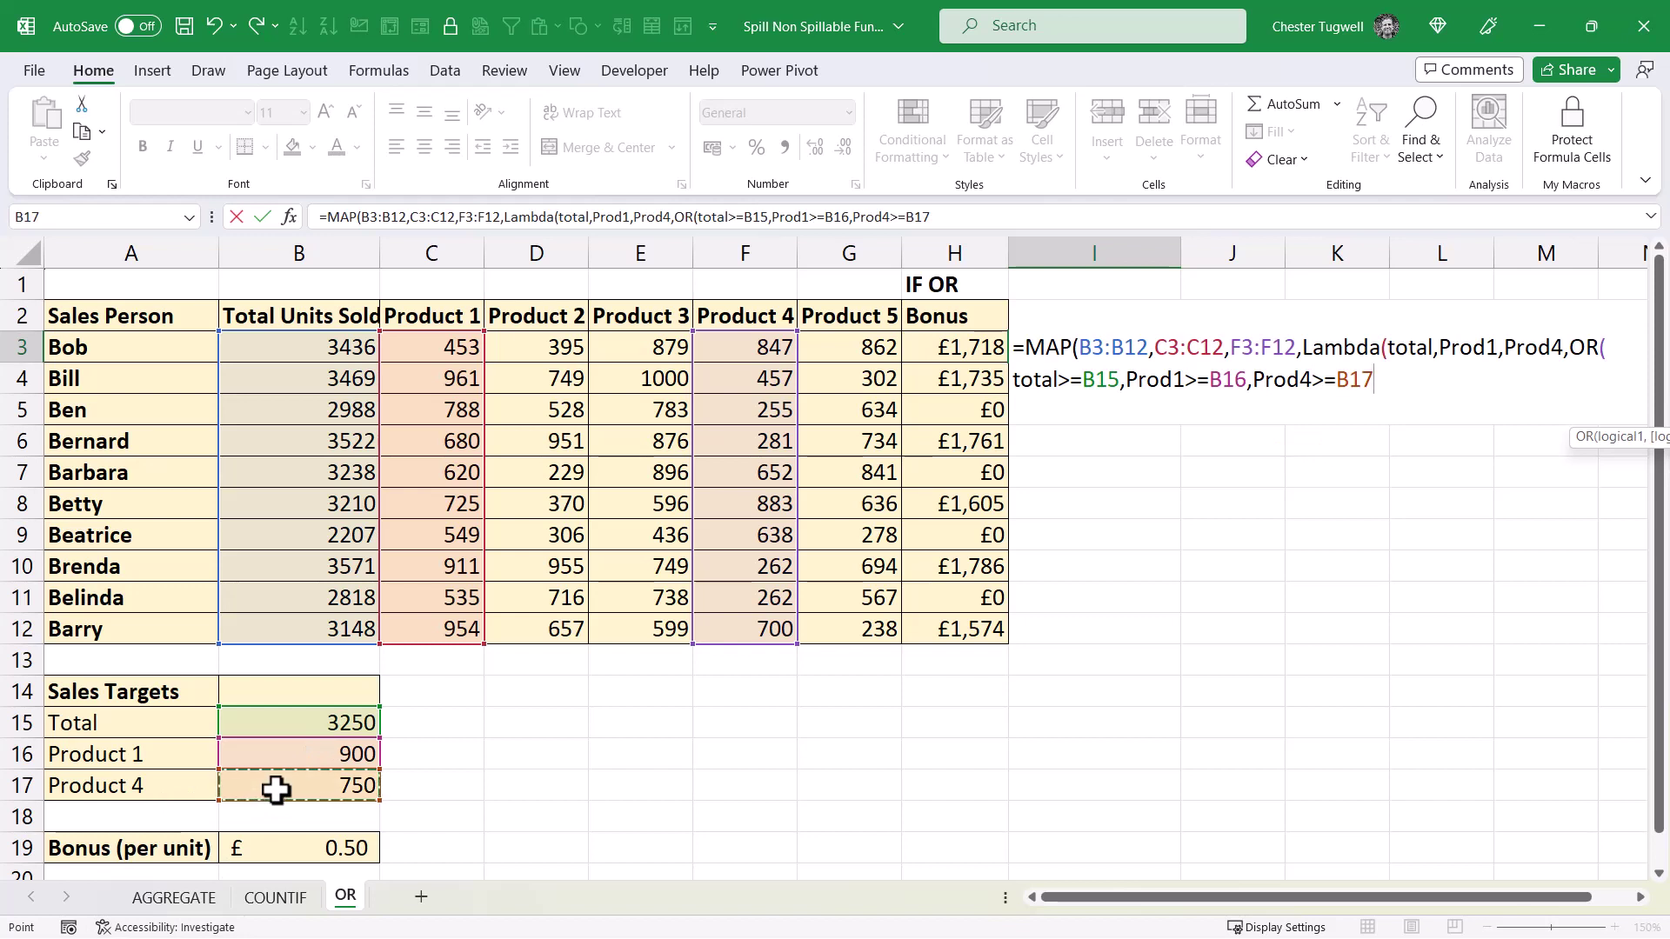
pyautogui.write(')')
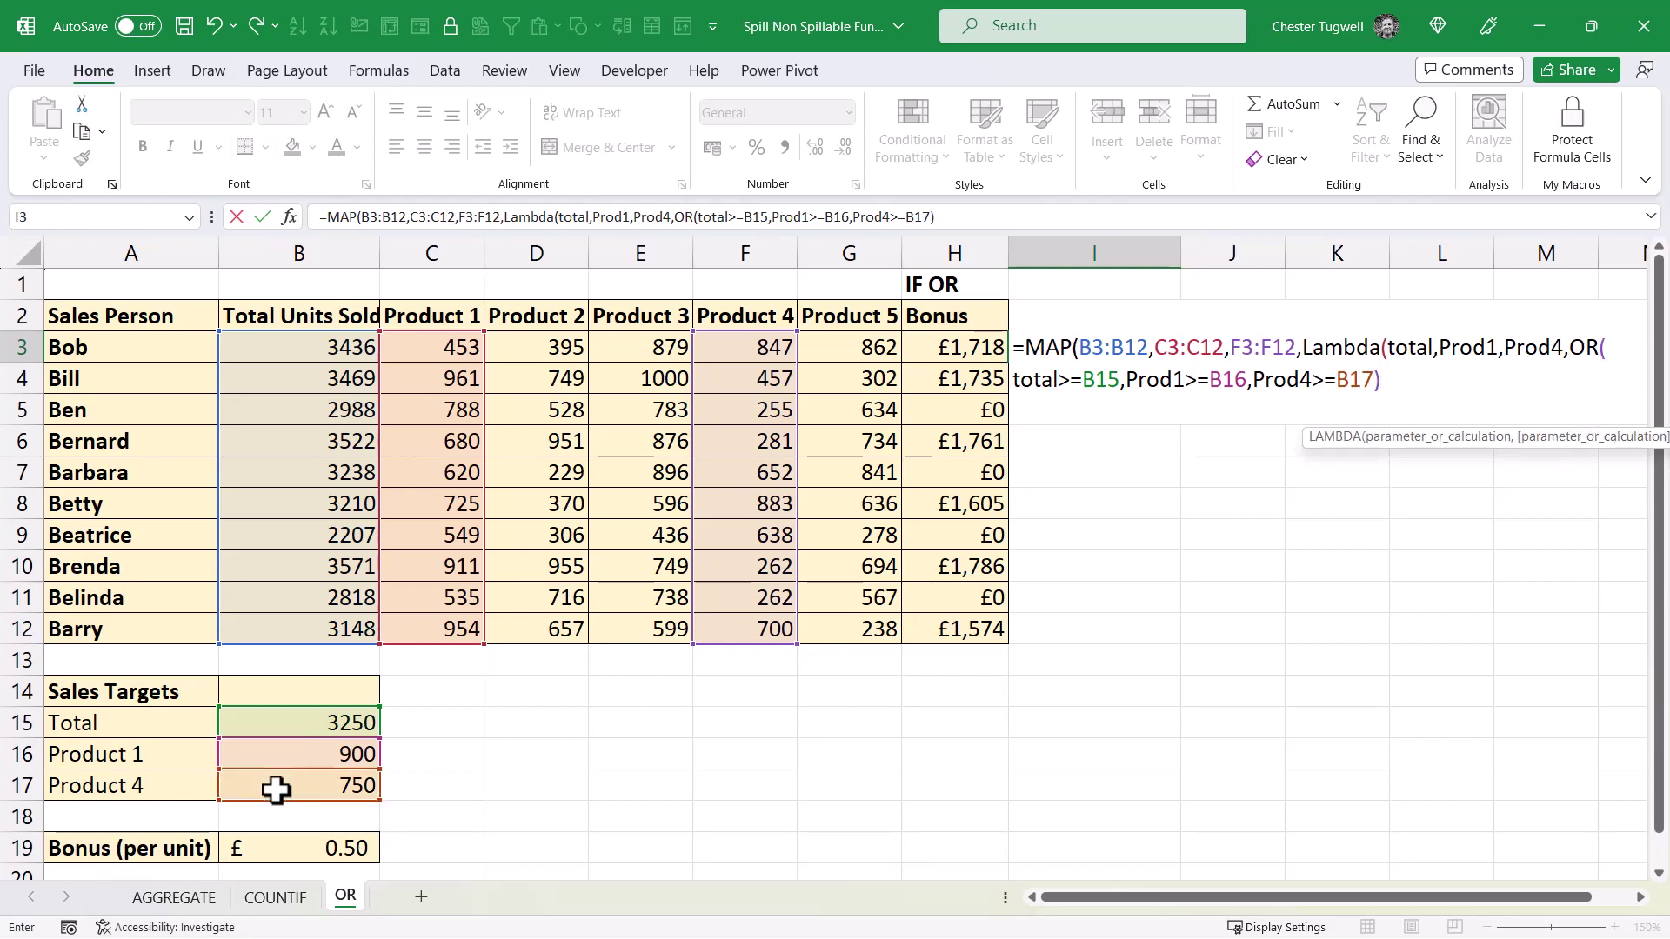
pyautogui.write('))')
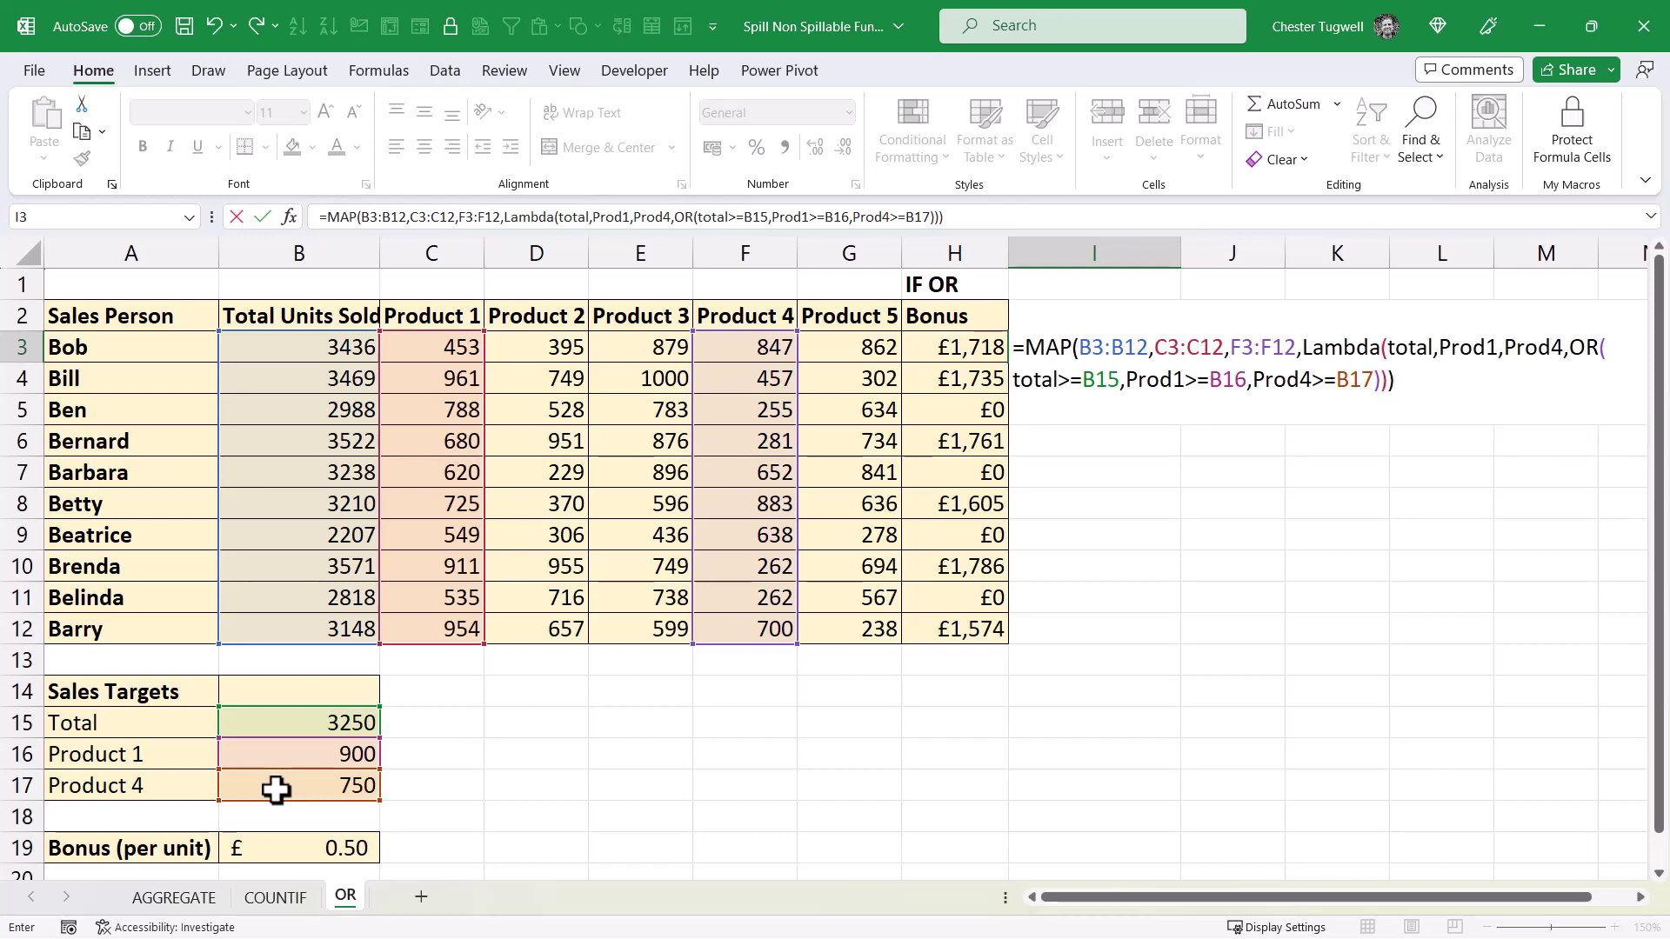
pyautogui.press('Return')
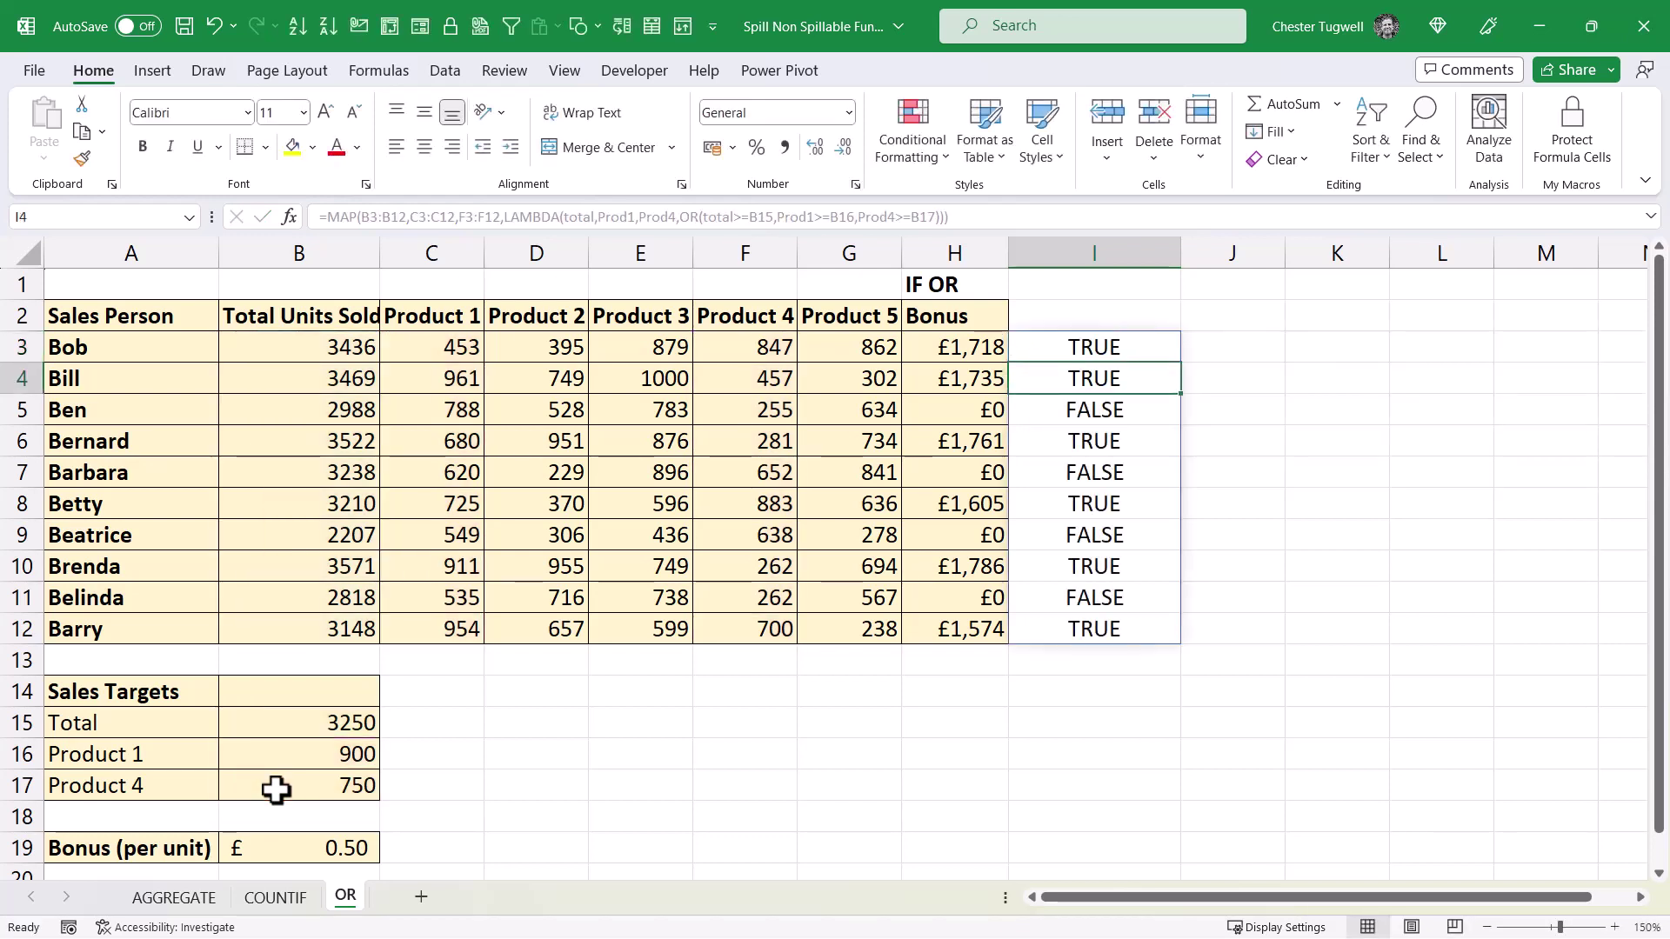
# - Edit the I3 formula and insert IF( in front of the OR condition
pyautogui.click(1097, 348)
pyautogui.doubleClick(1098, 348)
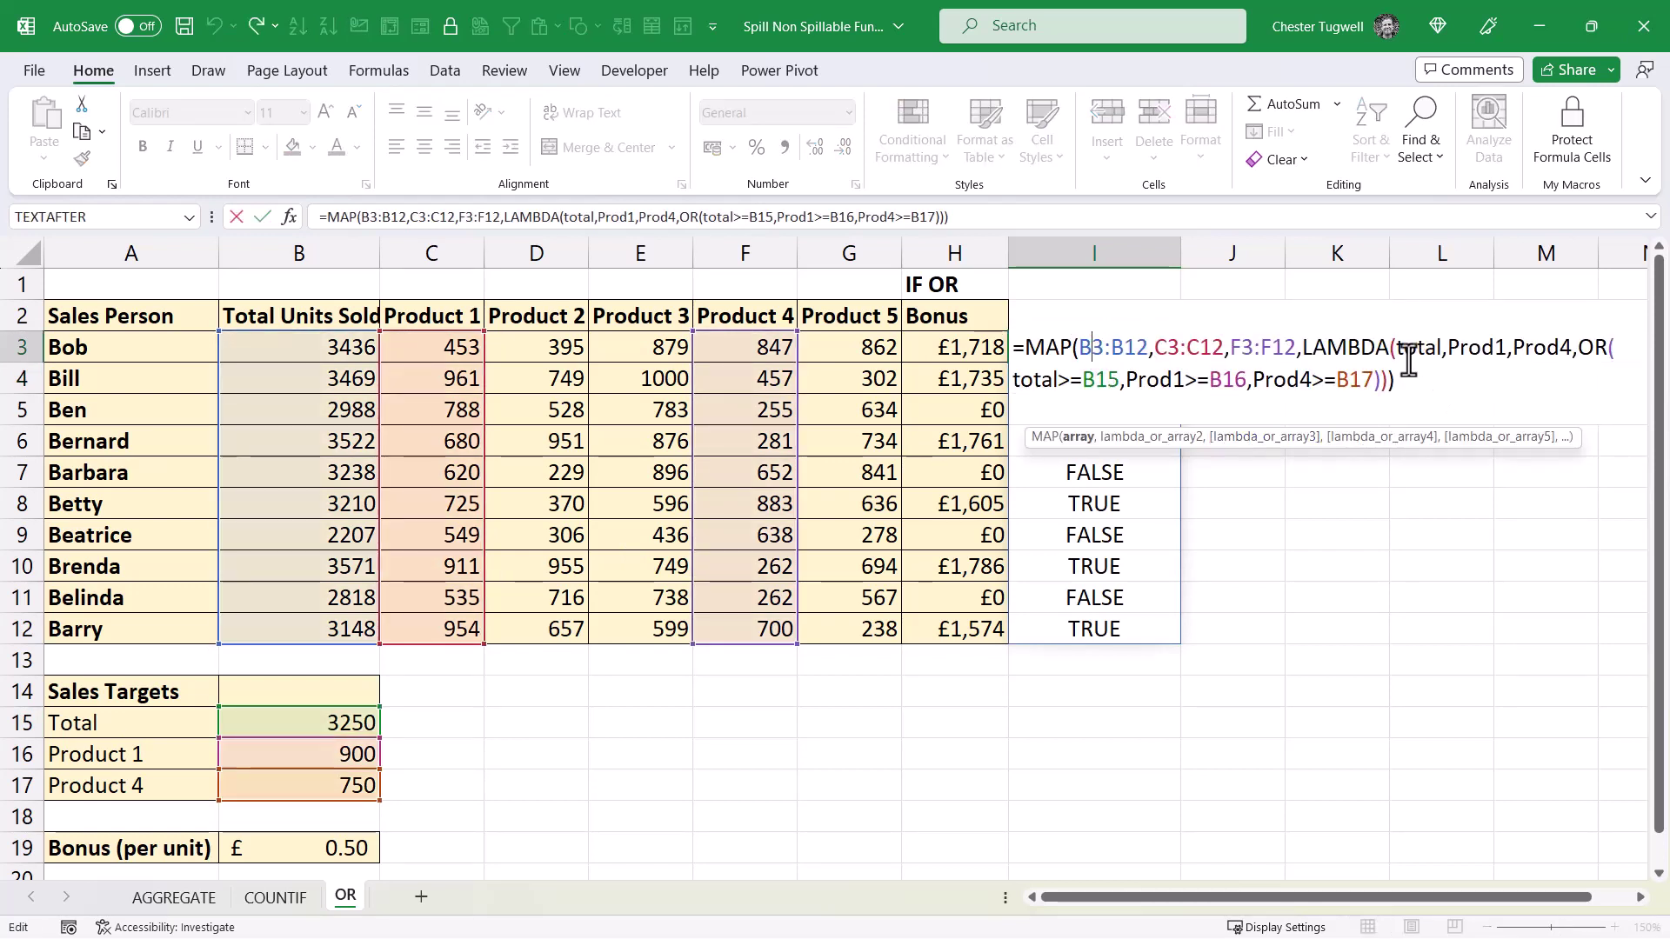
pyautogui.doubleClick(1580, 348)
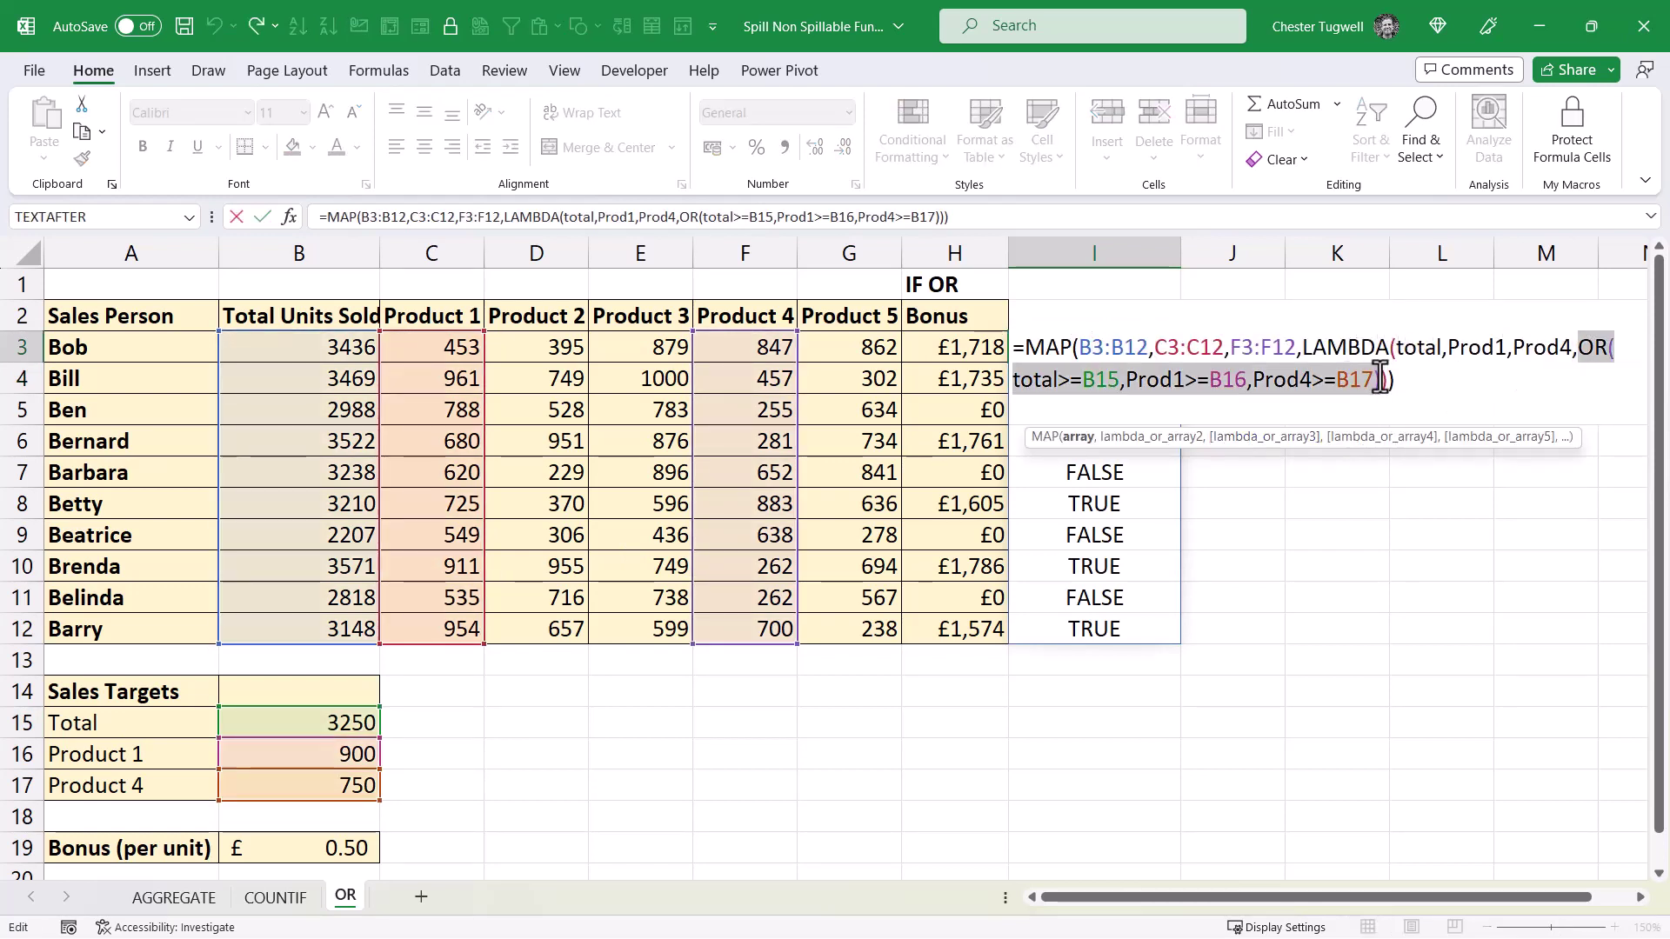
pyautogui.click(1580, 348)
pyautogui.write('IF(')
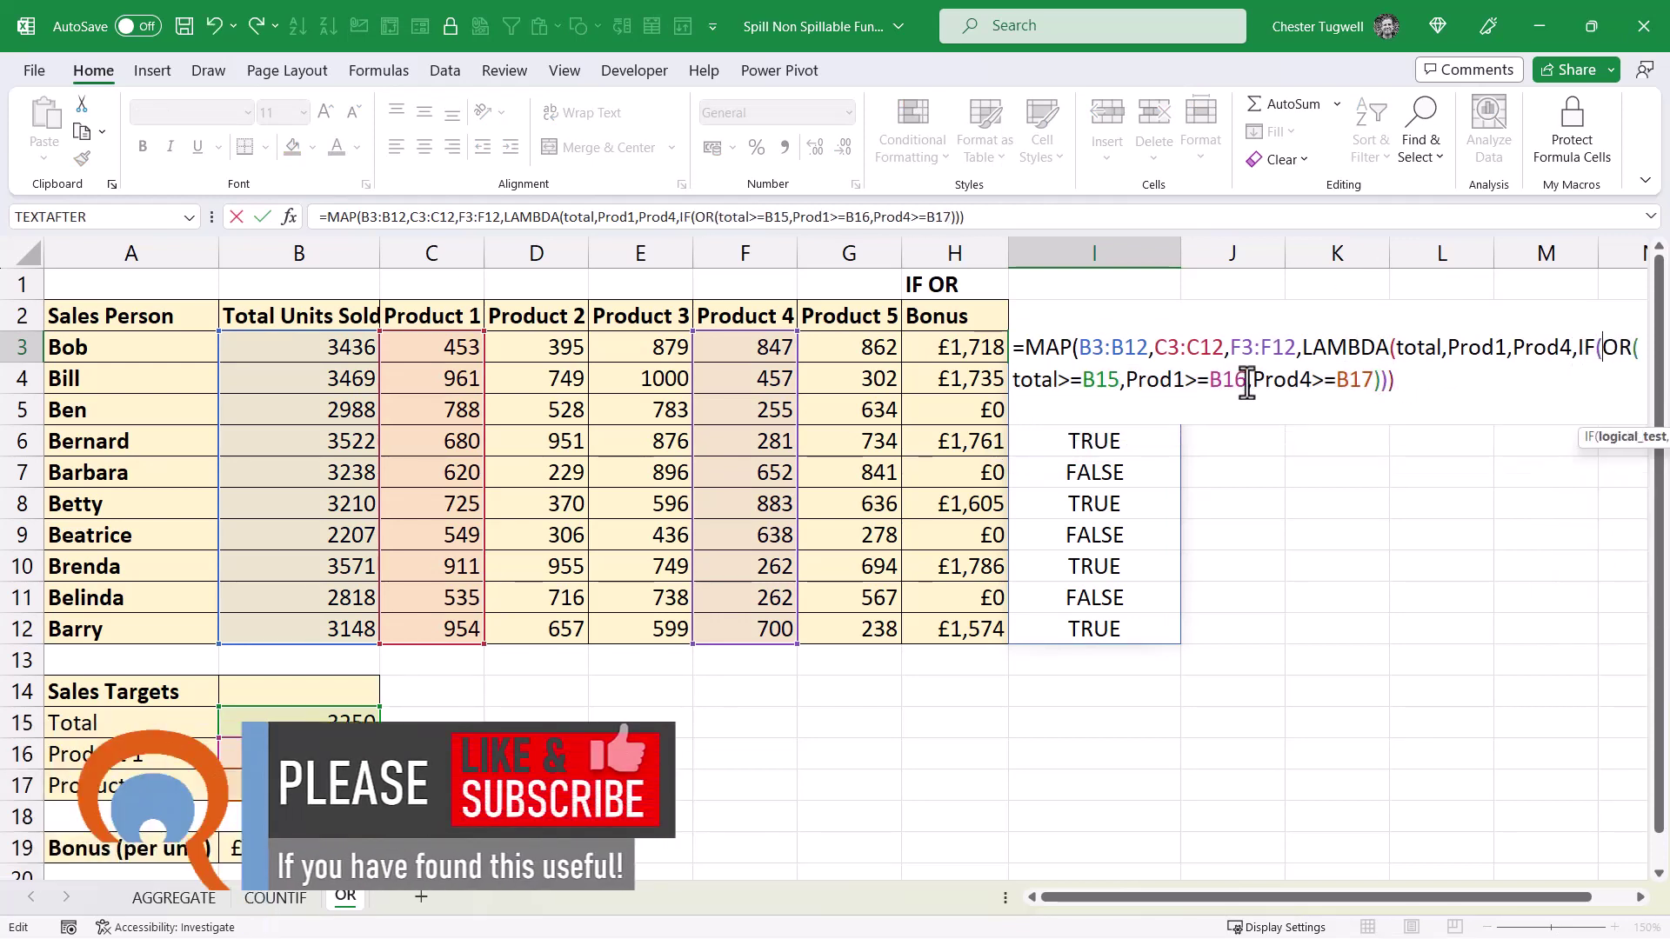
pyautogui.moveTo(1603, 346); pyautogui.dragTo(1390, 379)
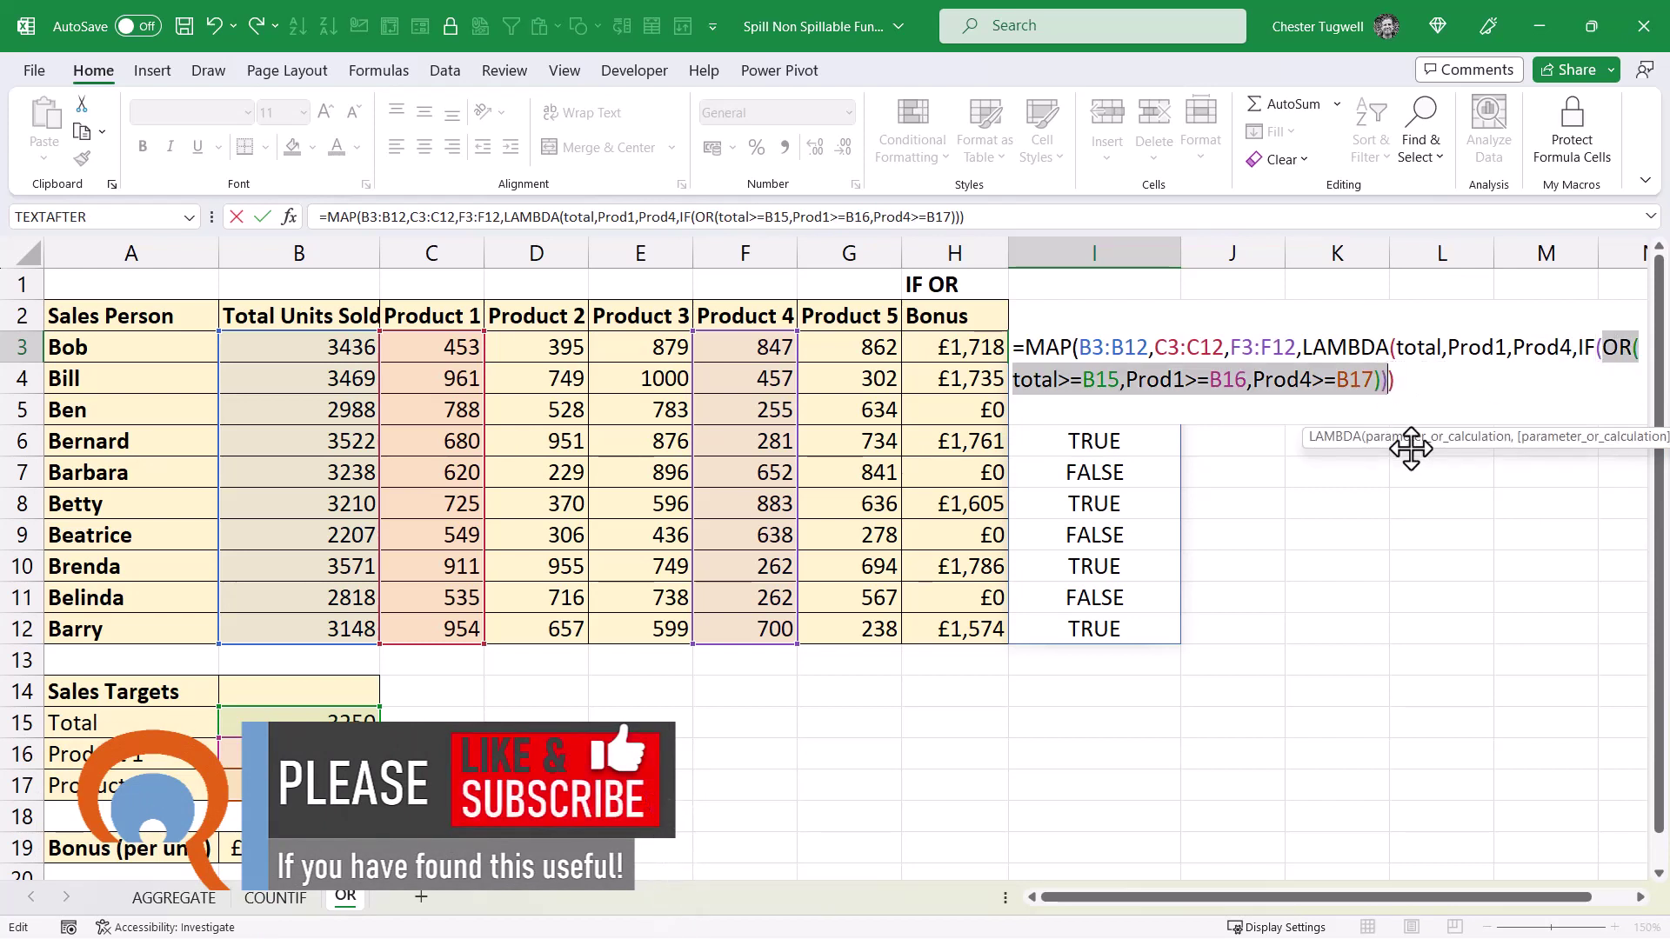
# - Make the IF return total*B19 when true and 0 otherwise, spilling bonus amounts
pyautogui.click(1388, 405)
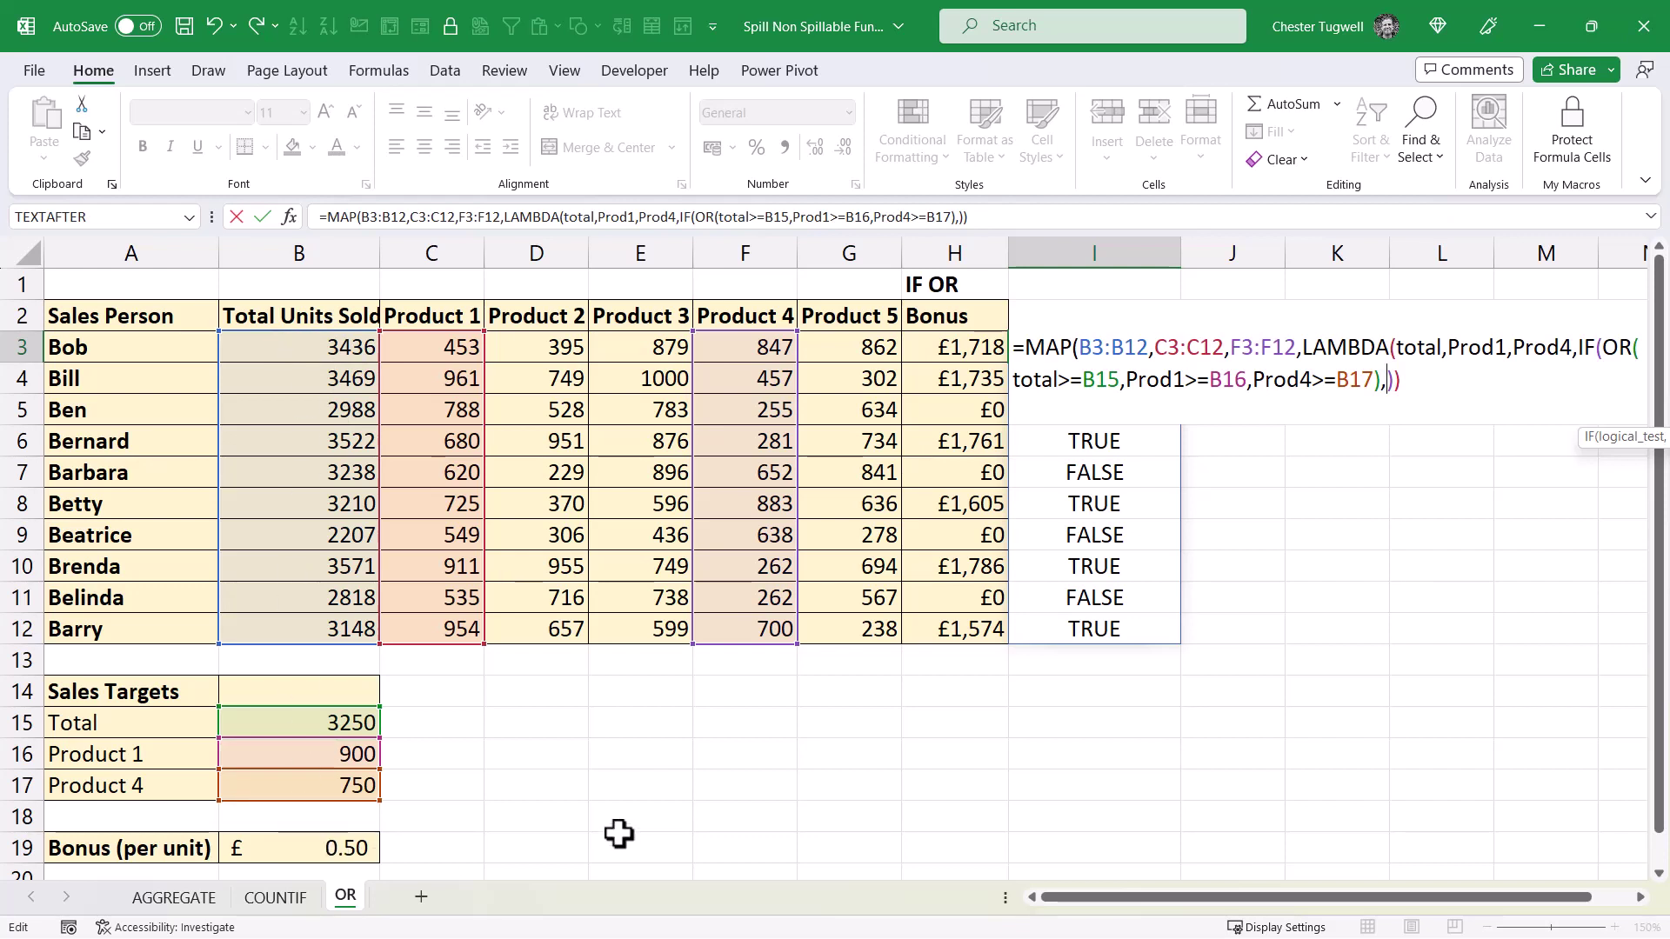
pyautogui.write('total')
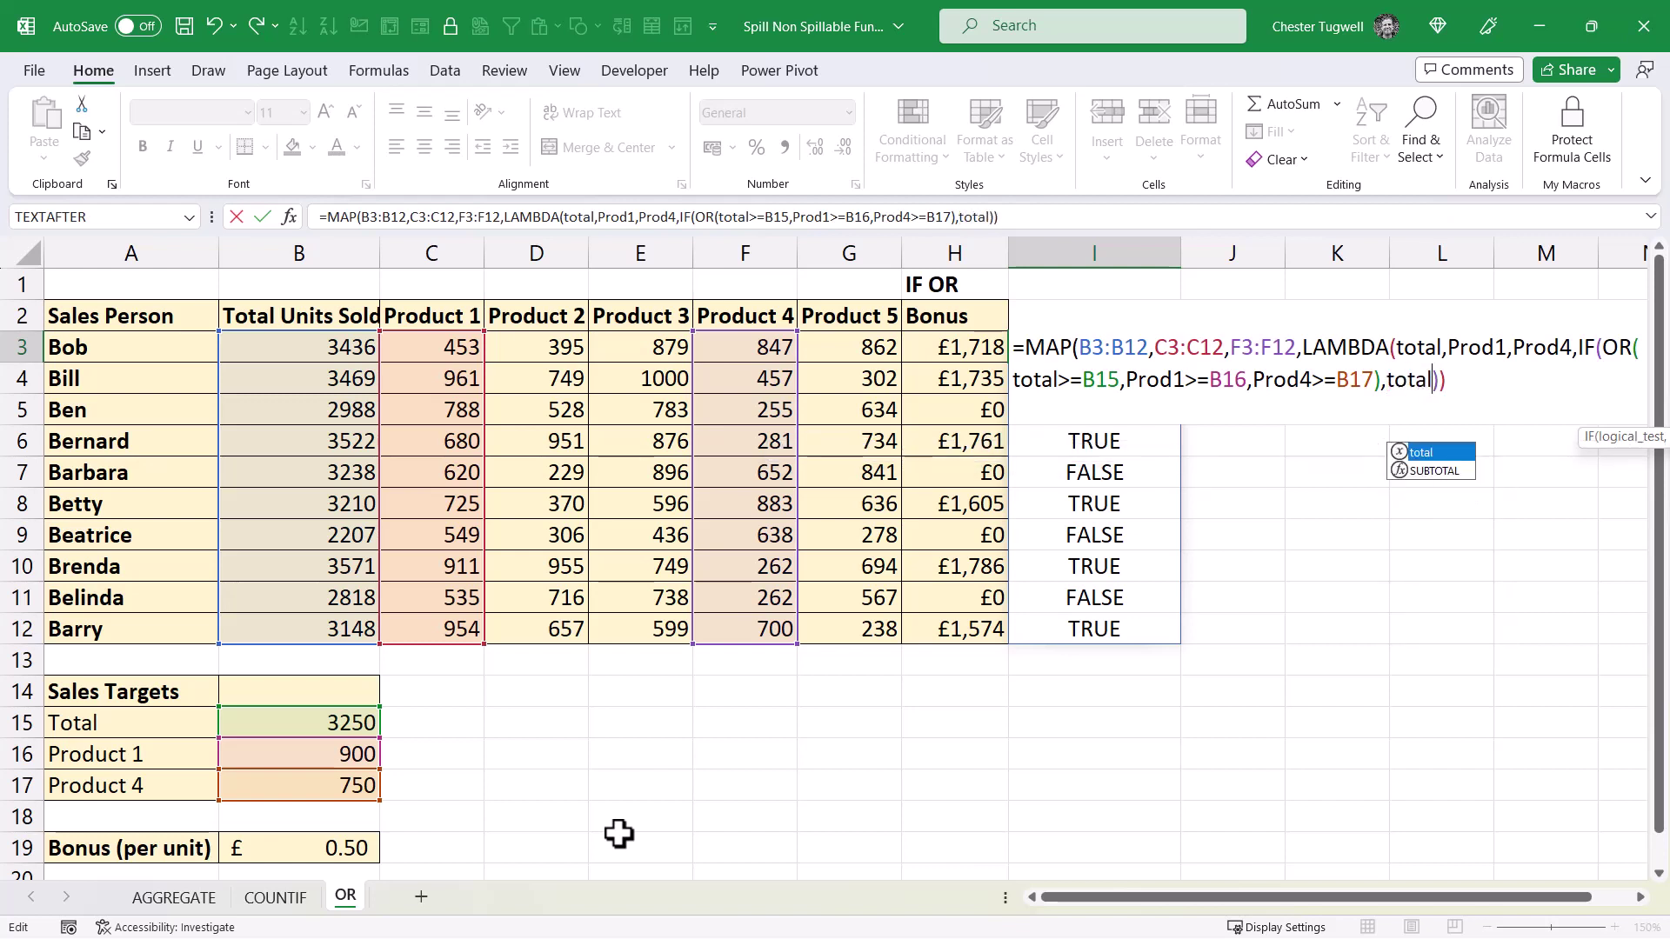
pyautogui.write('*')
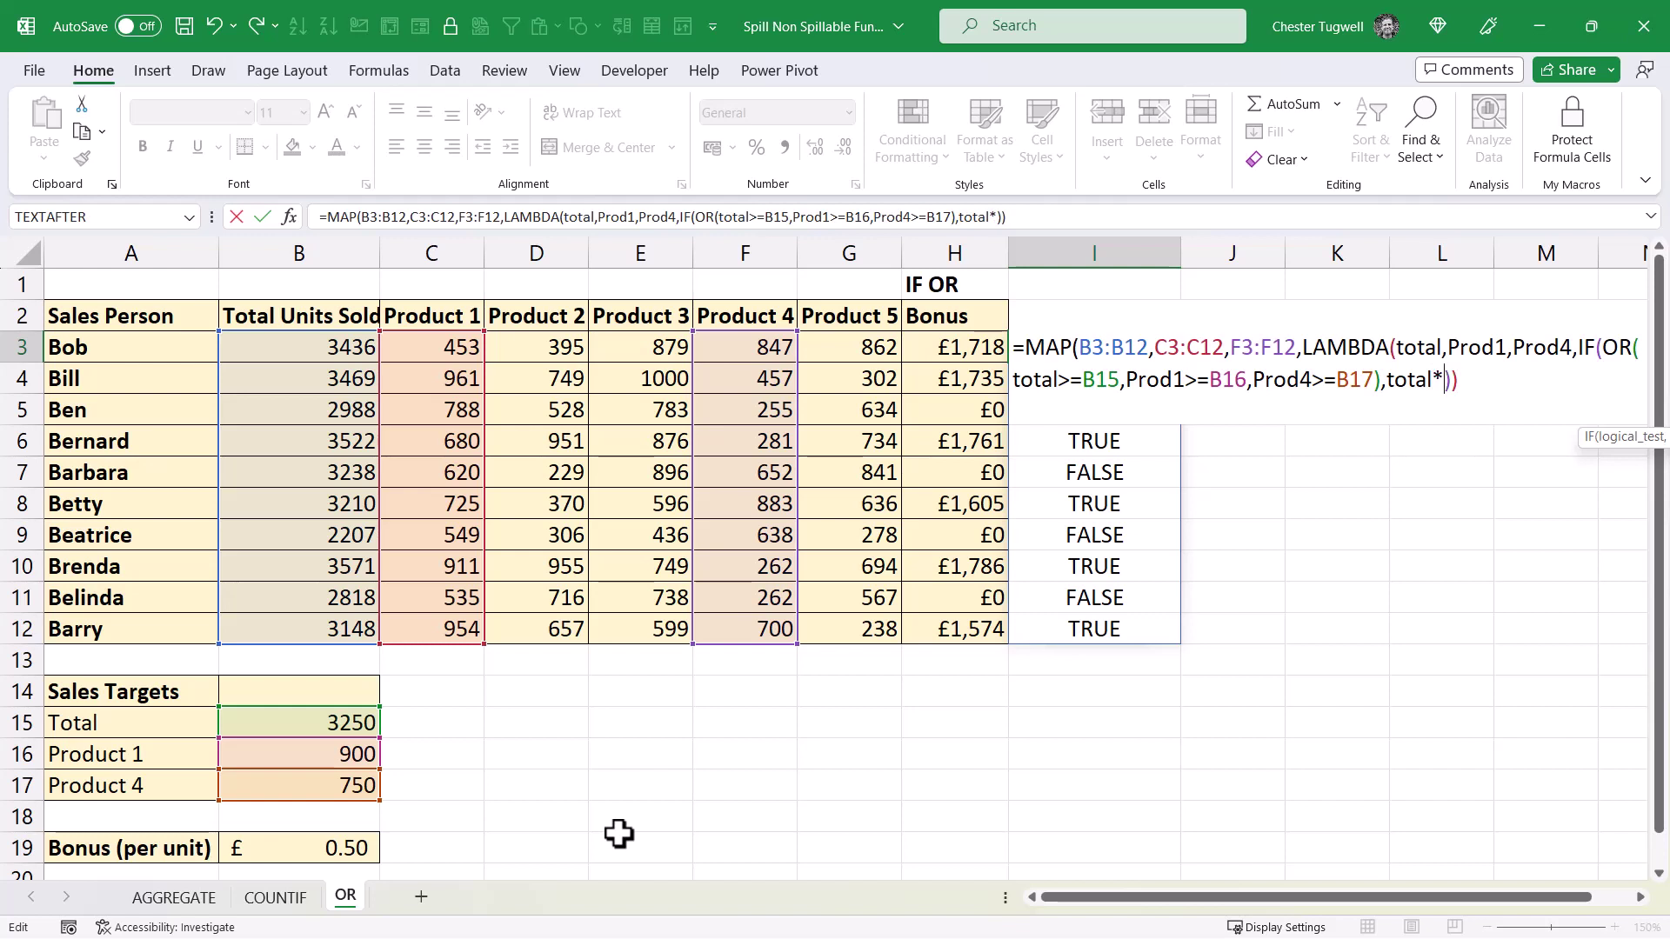
pyautogui.click(291, 848)
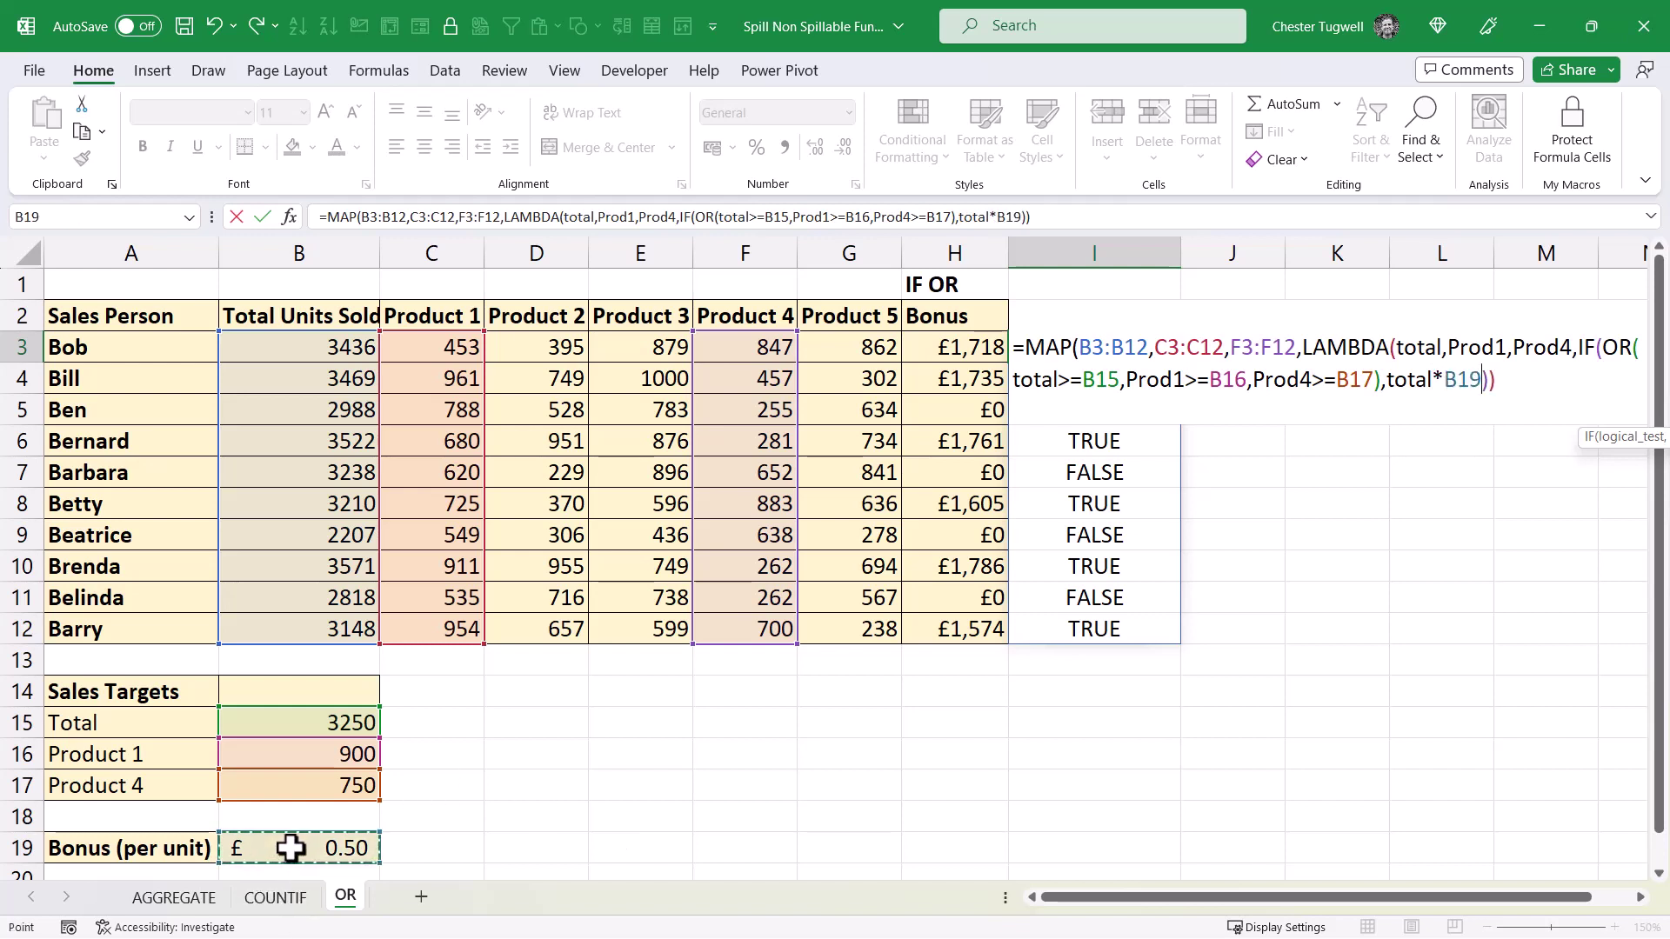
pyautogui.write(',0')
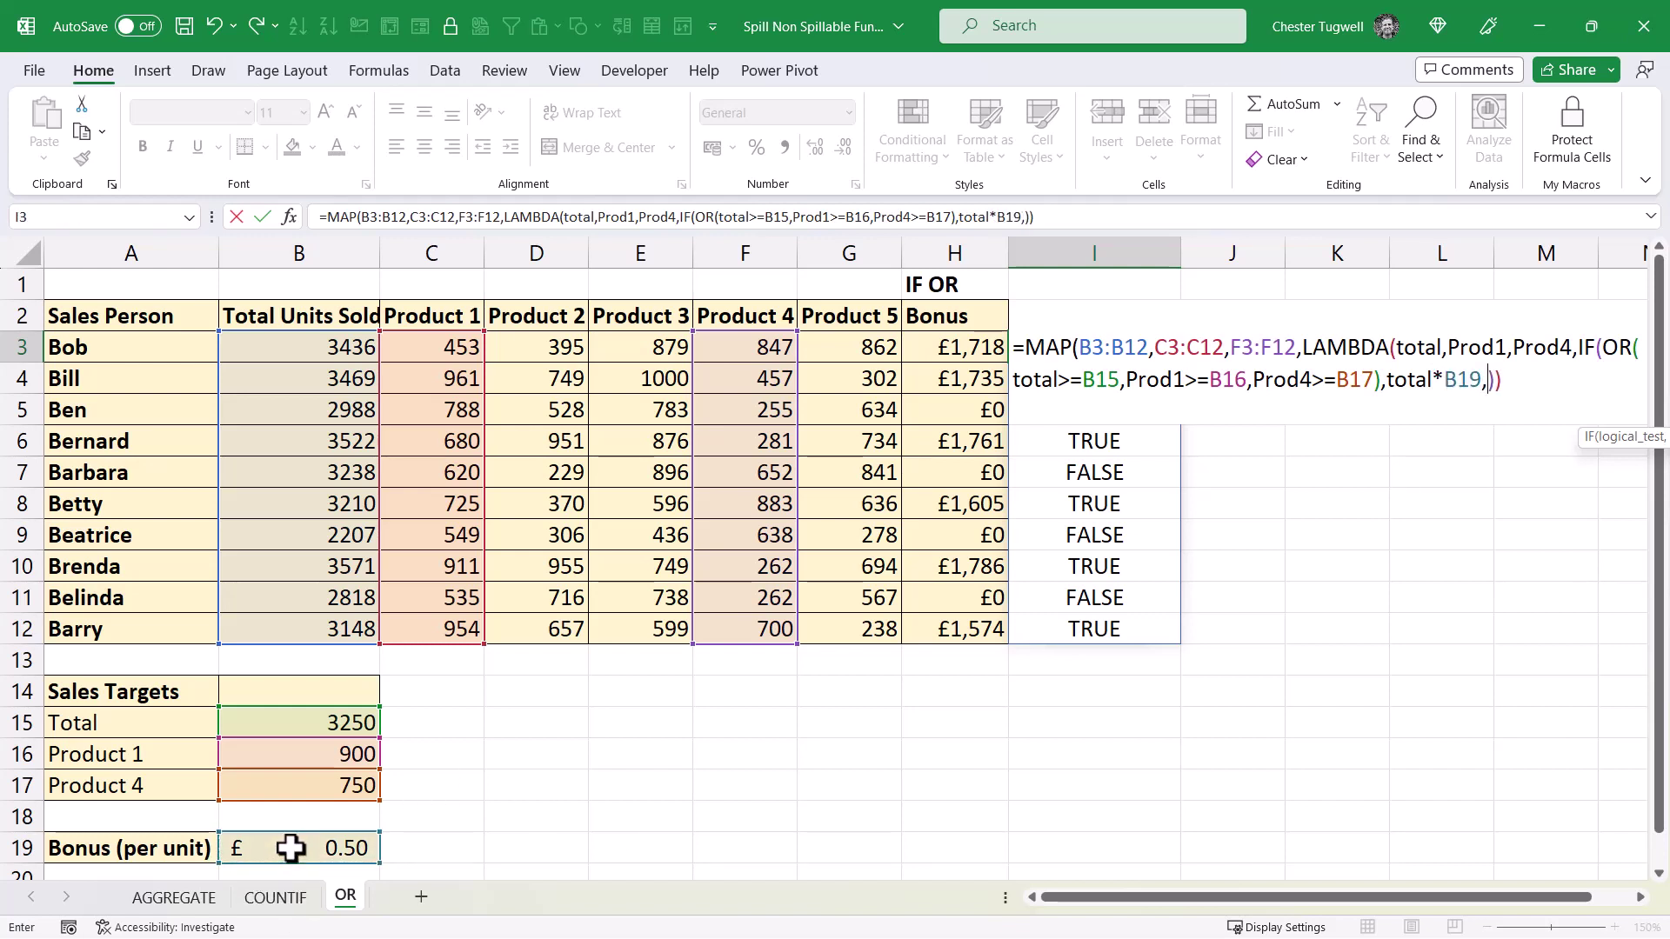
pyautogui.click(1522, 380)
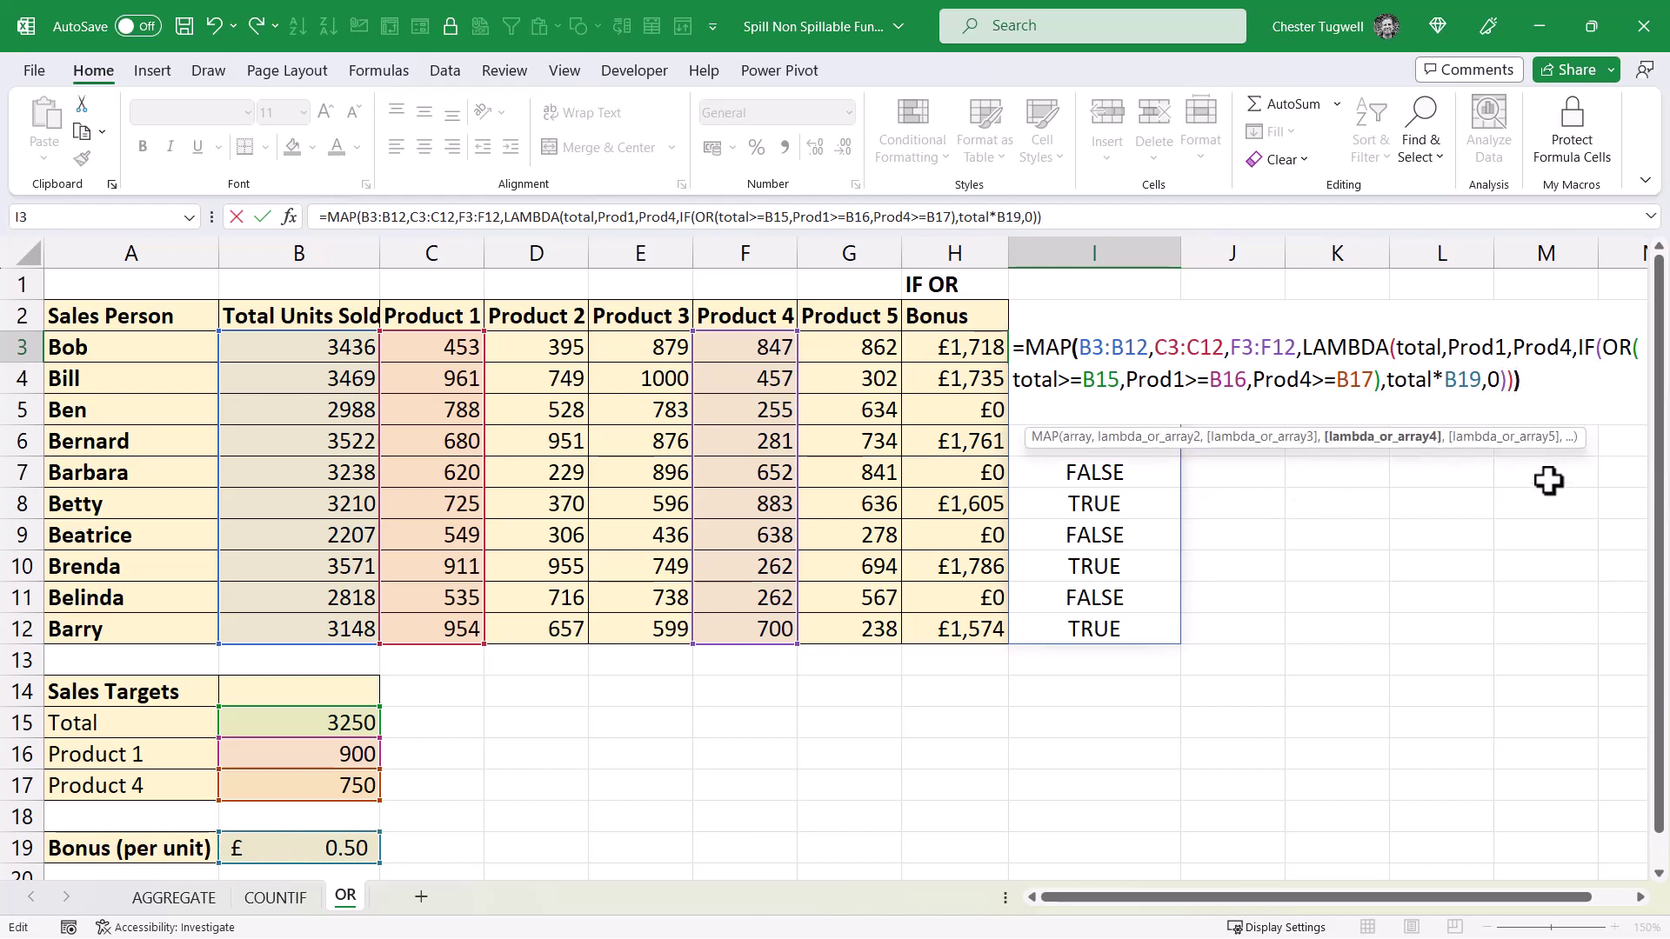
pyautogui.write(')')
pyautogui.press('Return')
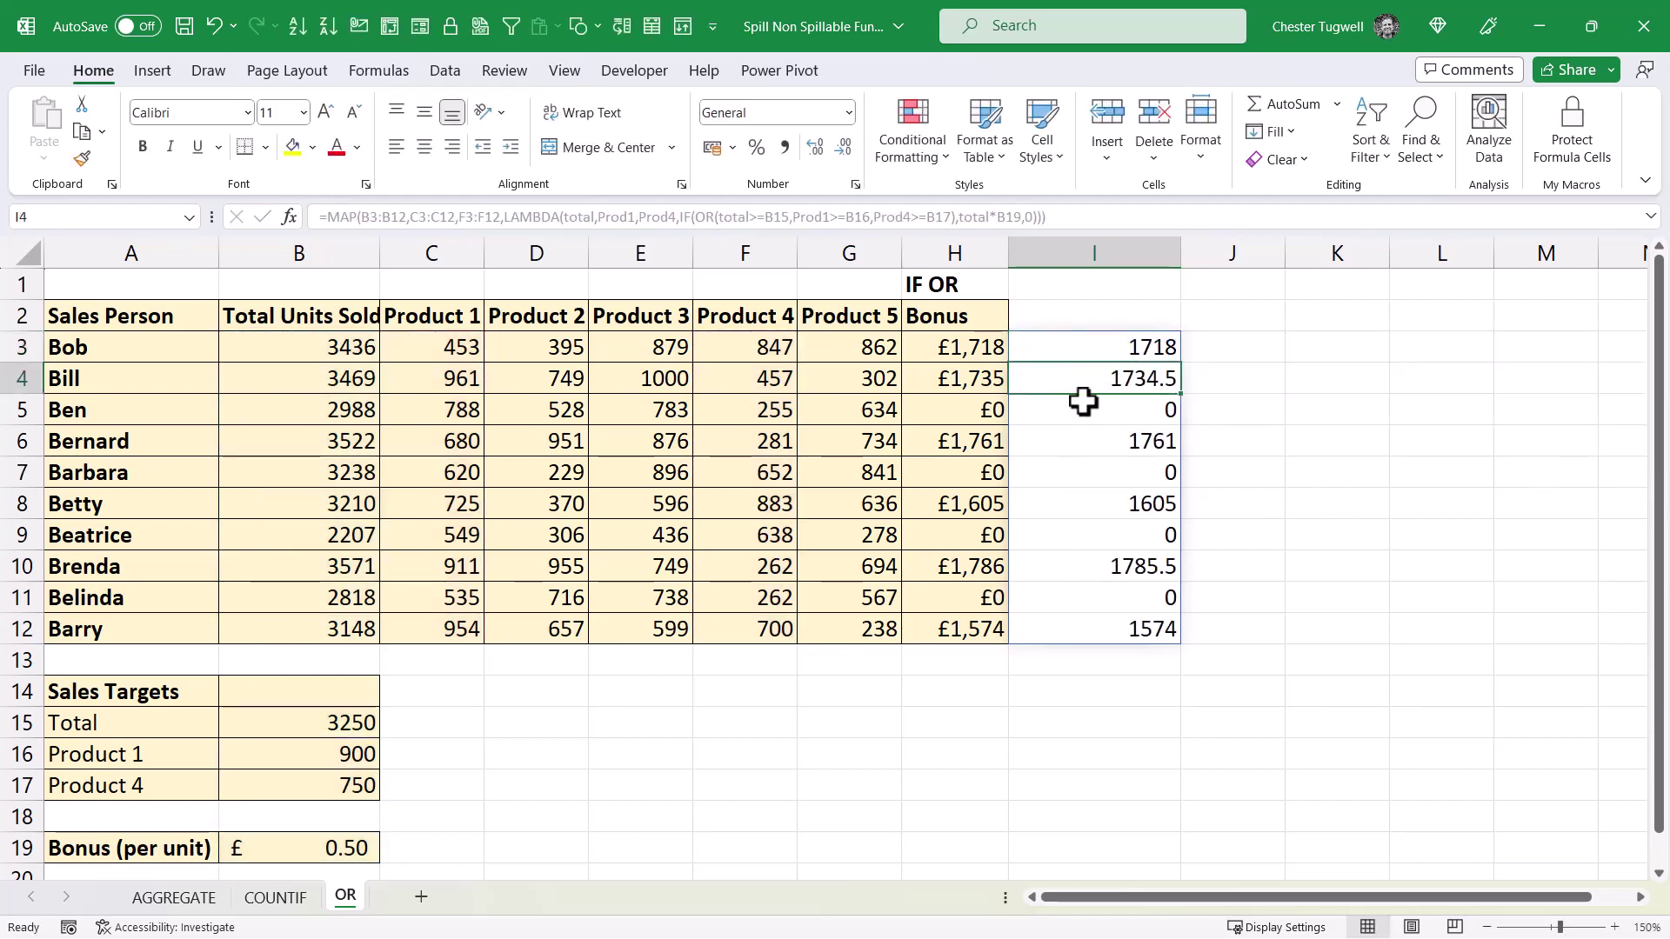
# - Format the spilled bonuses in I3:I12 as Currency (£1,718.00 through £1,574.00)
pyautogui.moveTo(1127, 348); pyautogui.dragTo(1136, 624)
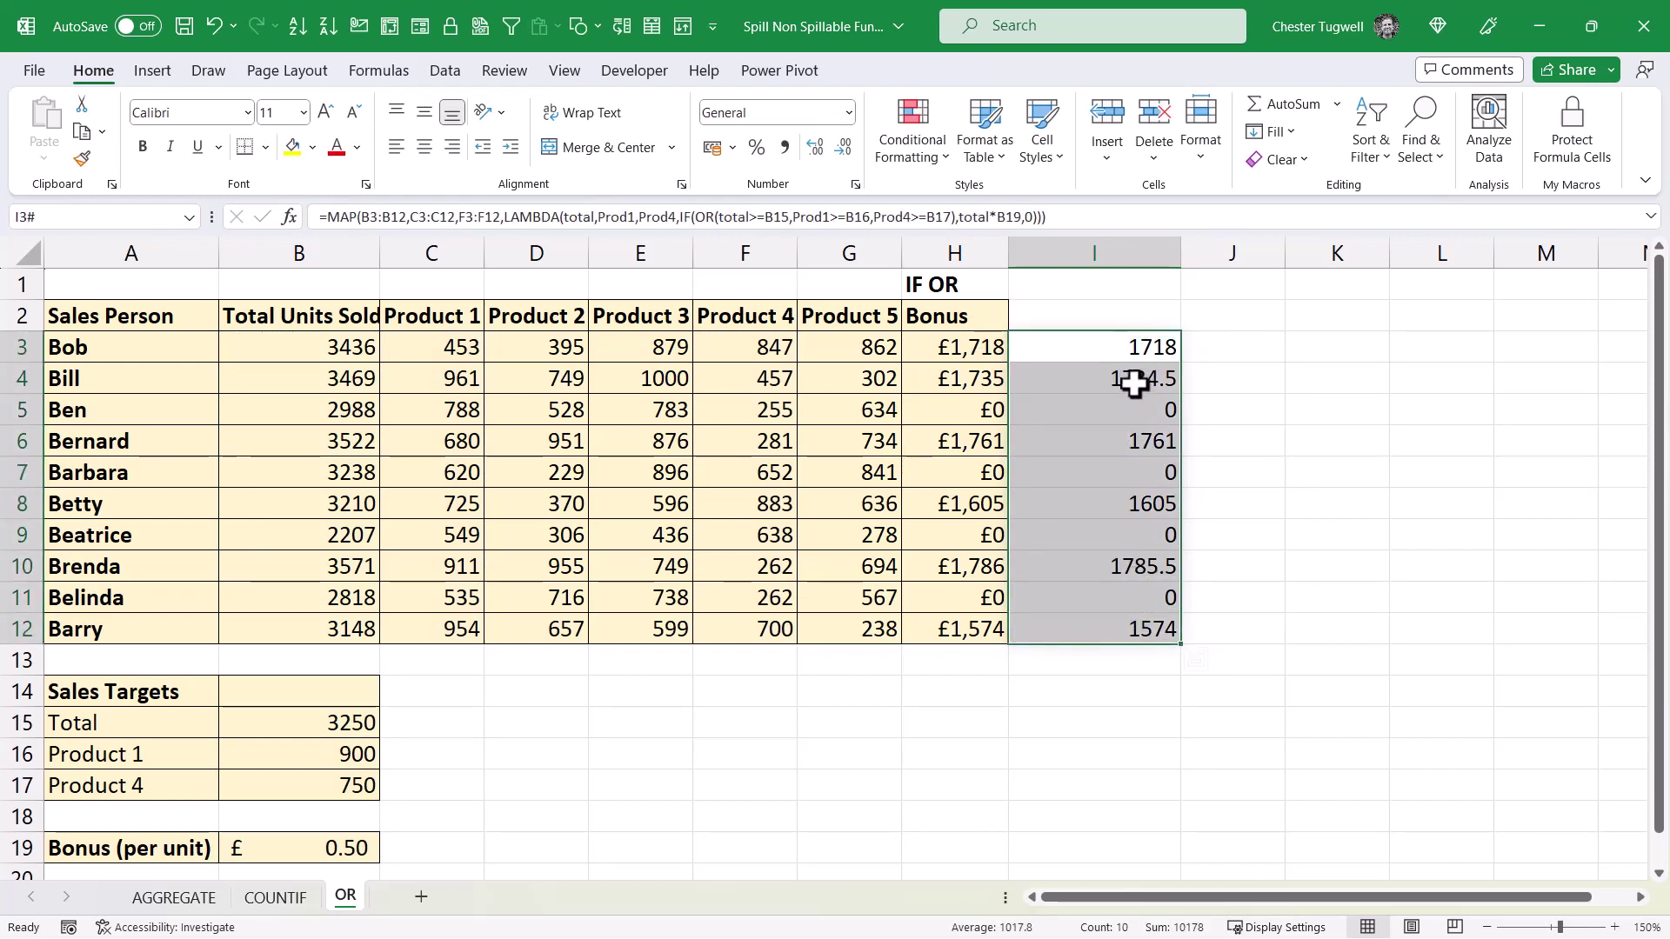
pyautogui.click(853, 108)
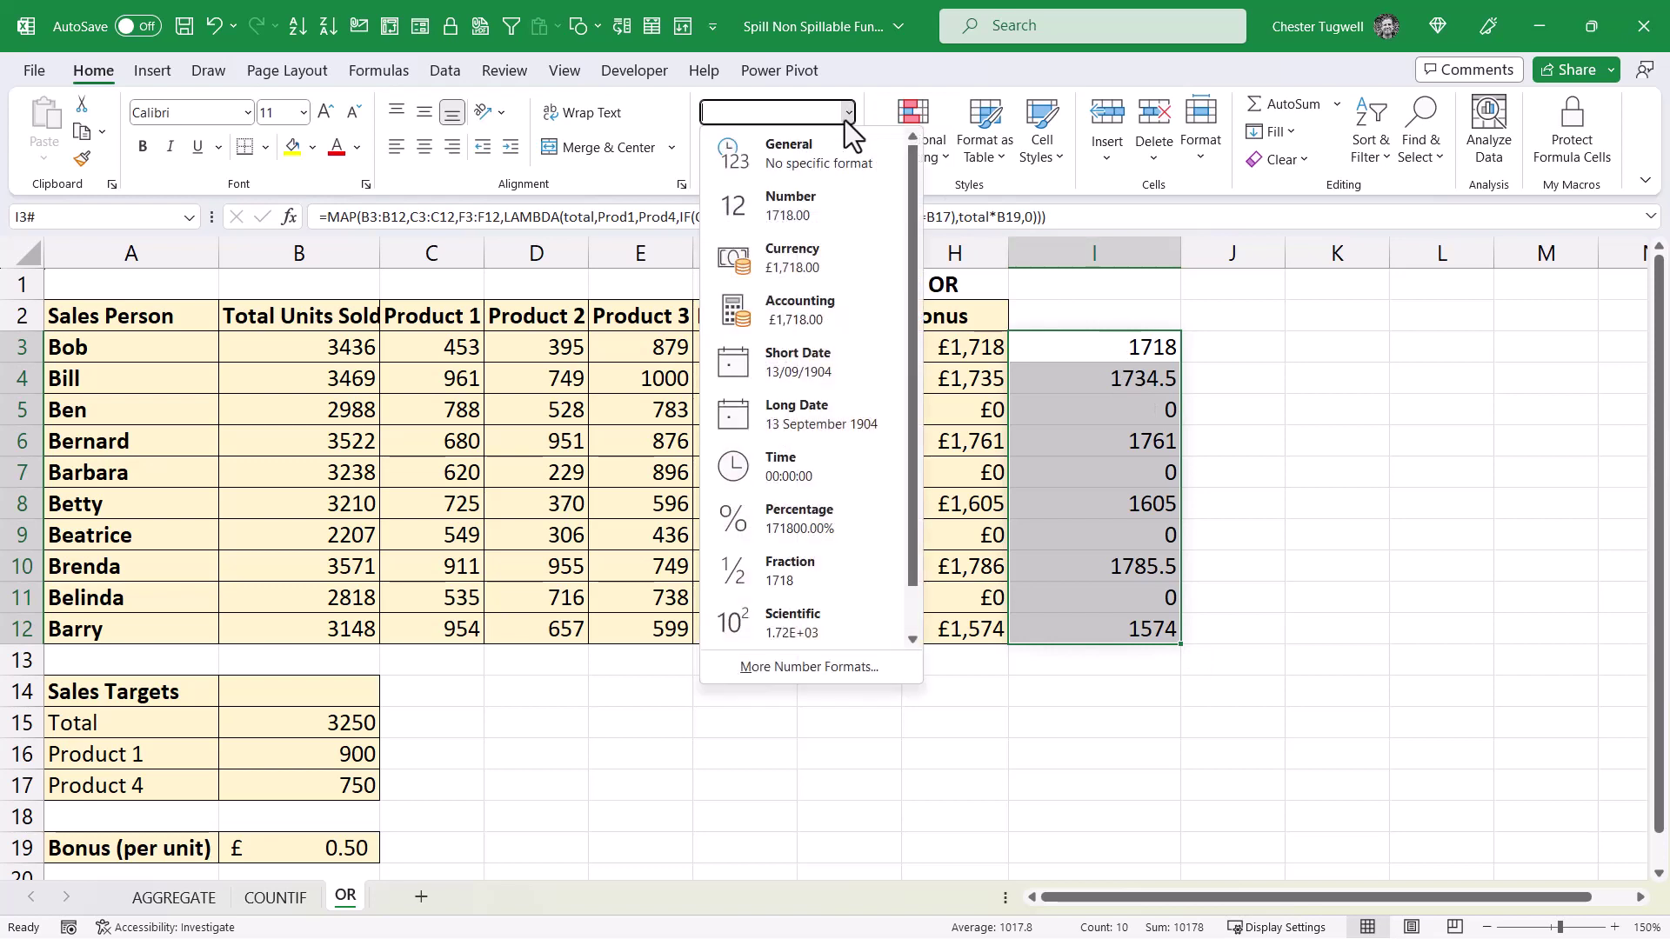
pyautogui.click(824, 252)
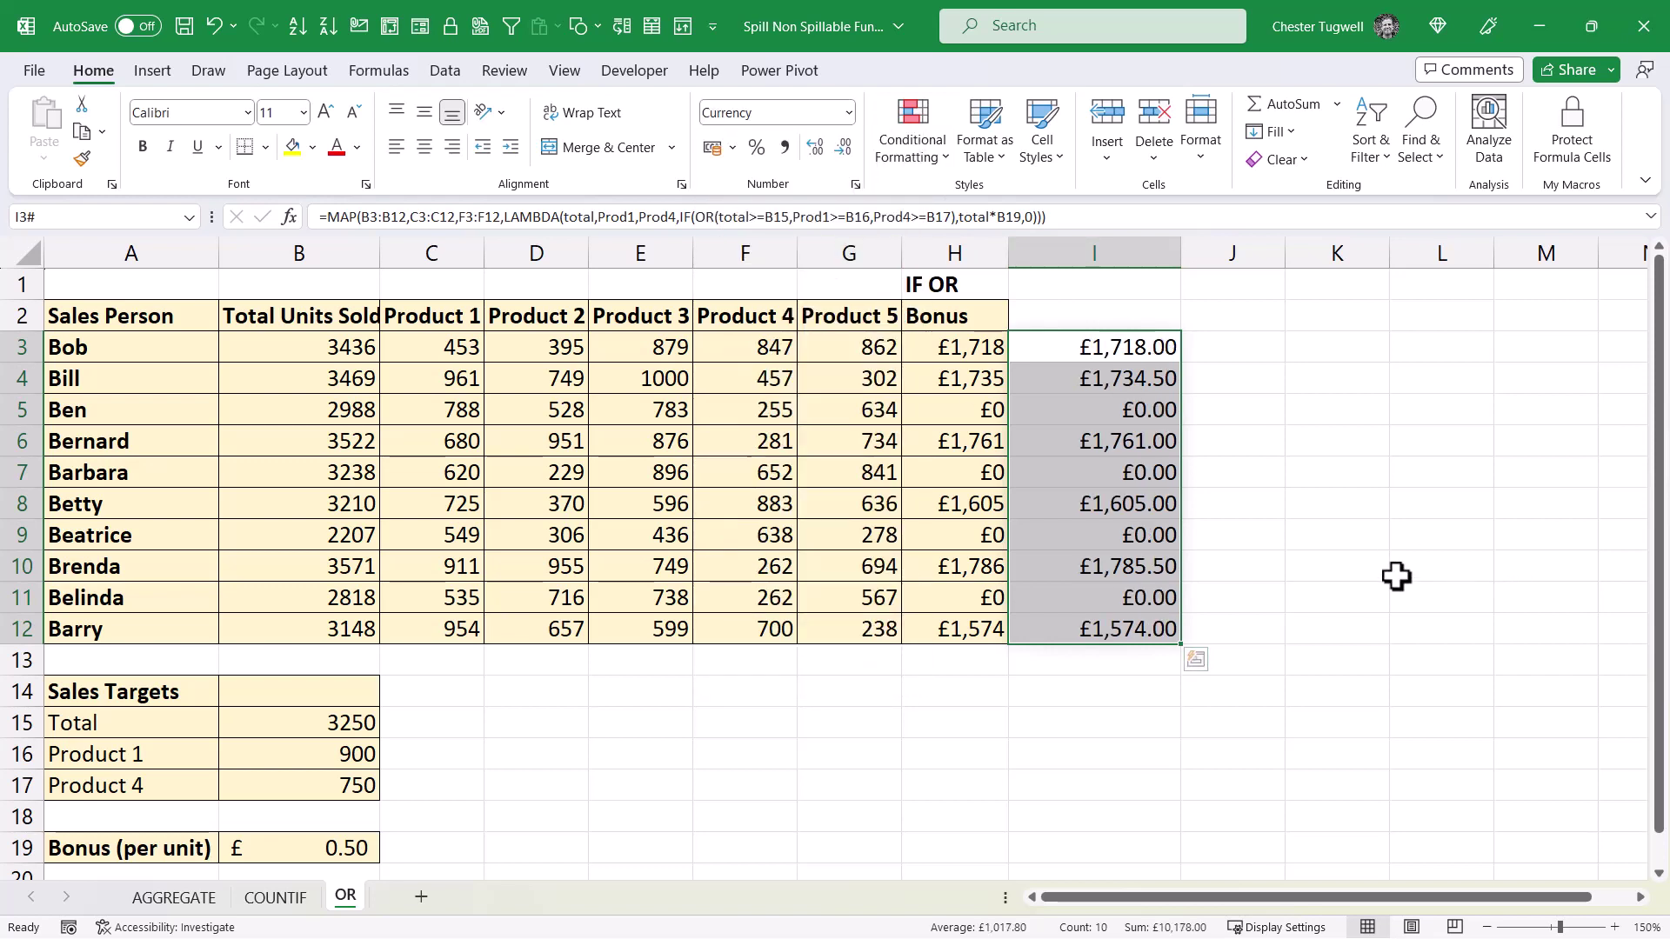